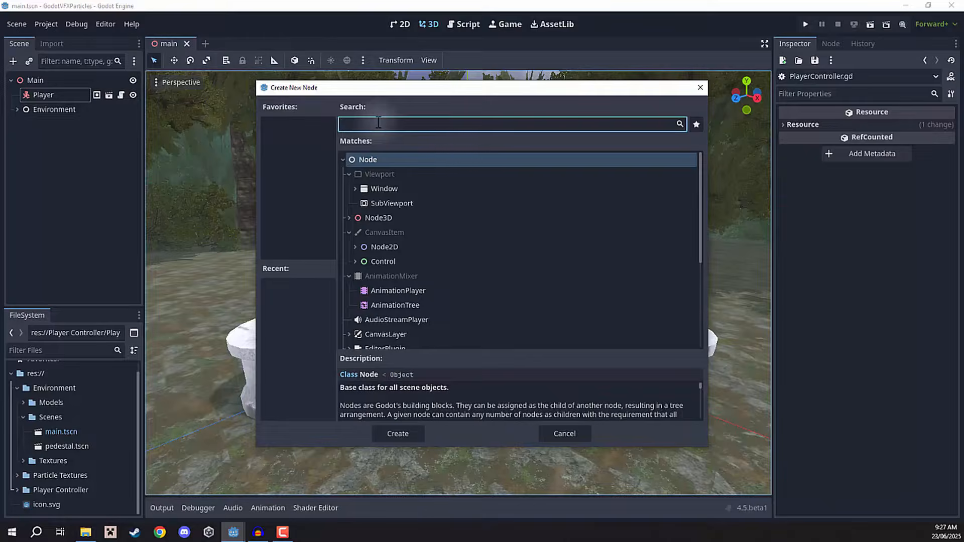
Search the node types for "particle" and look through the matching 2D and 3D particle nodes
{"action": "type", "text": "particle"}
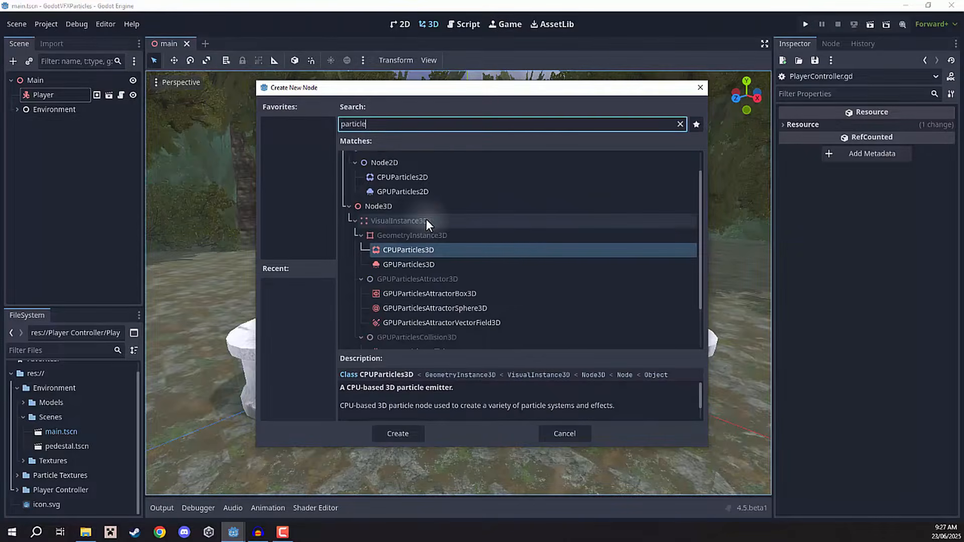
{"action": "scroll", "coordinate": [405, 189], "scroll_direction": "up", "scroll_amount": 2}
{"action": "scroll", "coordinate": [409, 190], "scroll_direction": "down", "scroll_amount": 5}
{"action": "scroll", "coordinate": [421, 206], "scroll_direction": "up", "scroll_amount": 2}
{"action": "scroll", "coordinate": [408, 206], "scroll_direction": "up", "scroll_amount": 2}
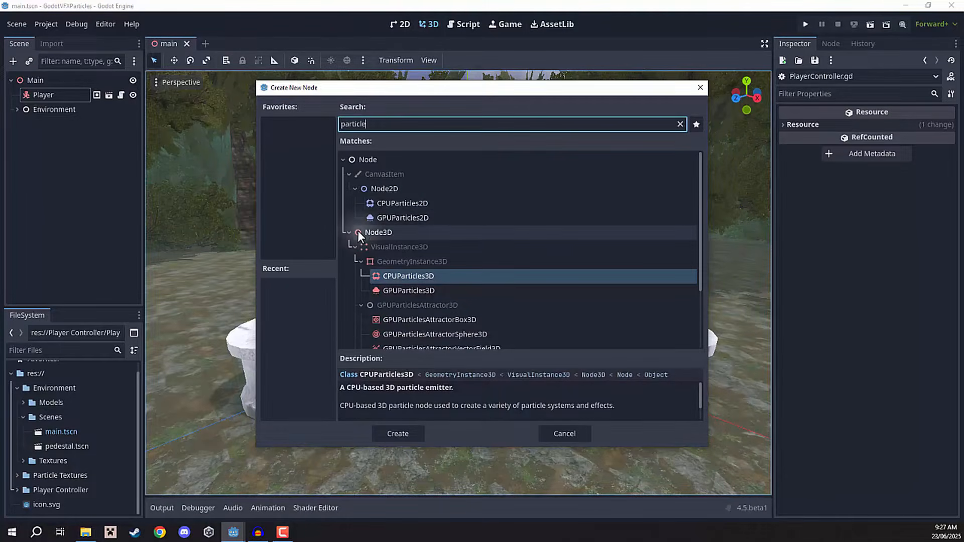
{"action": "scroll", "coordinate": [362, 231], "scroll_direction": "down", "scroll_amount": 3}
{"action": "scroll", "coordinate": [371, 232], "scroll_direction": "up", "scroll_amount": 3}
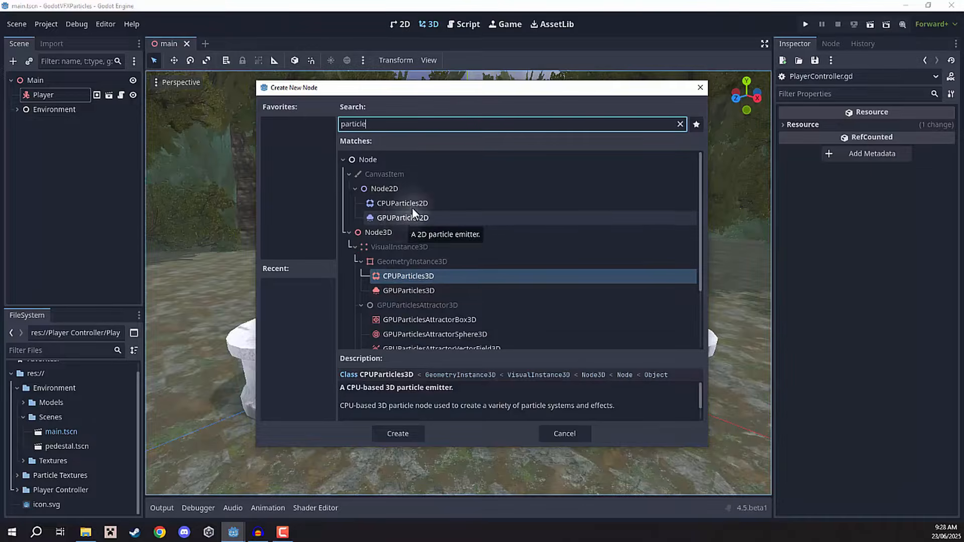
Compare the descriptions of the CPU and GPU particle node types for 2D and 3D
{"action": "left_click", "coordinate": [414, 203]}
{"action": "left_click", "coordinate": [410, 274]}
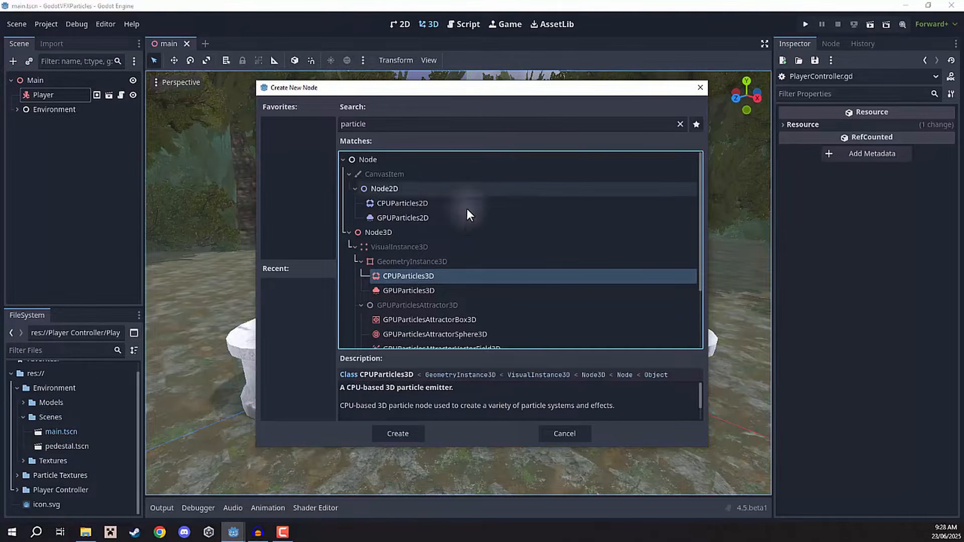
{"action": "left_click", "coordinate": [402, 289]}
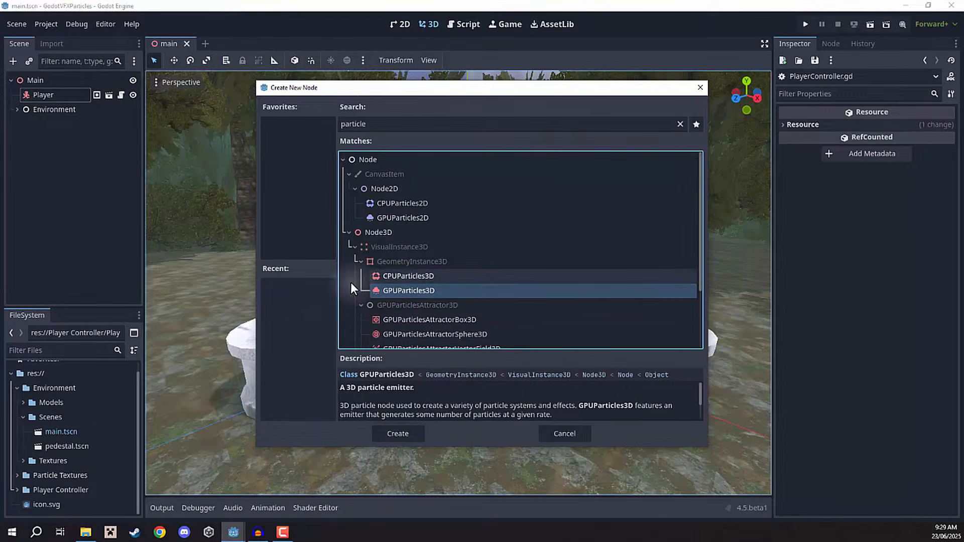
{"action": "left_click", "coordinate": [381, 219]}
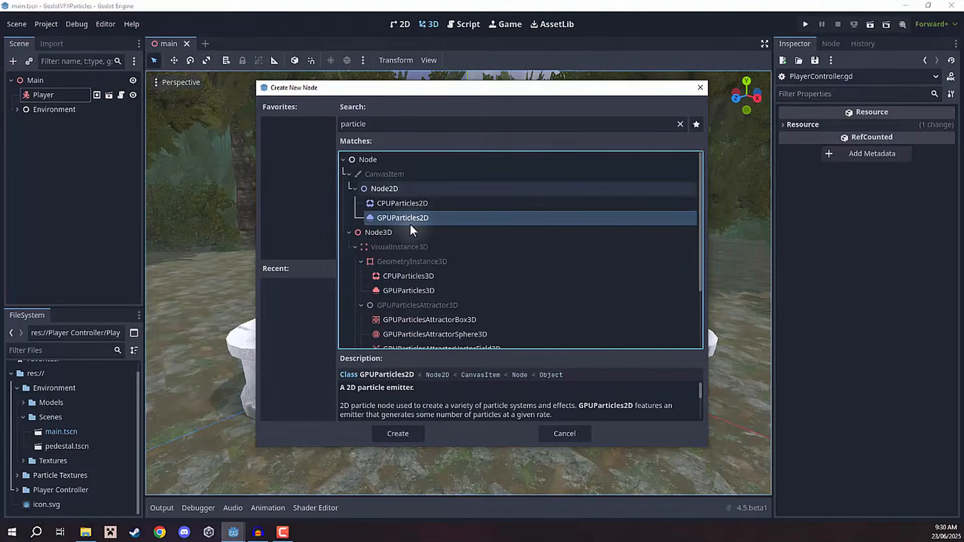
{"action": "left_click", "coordinate": [394, 290]}
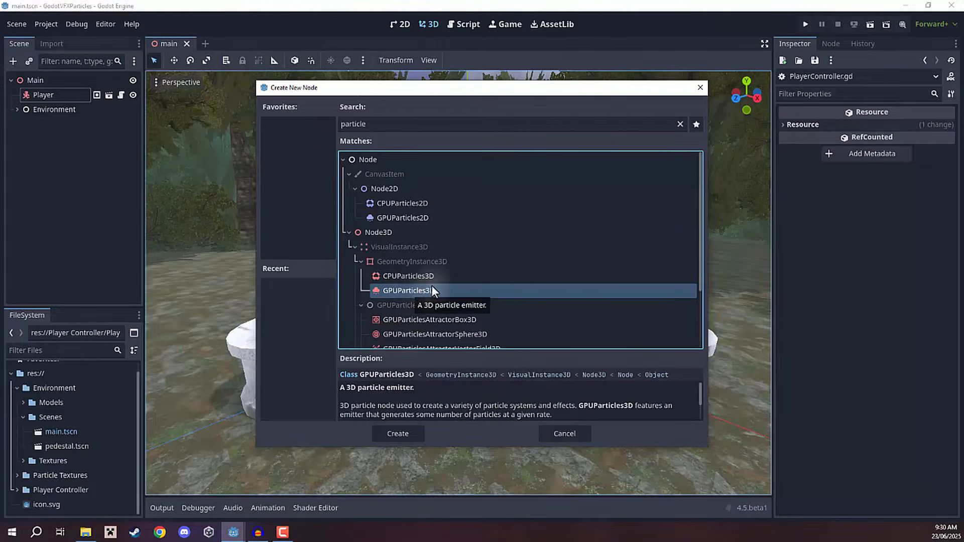
{"action": "left_click", "coordinate": [389, 218]}
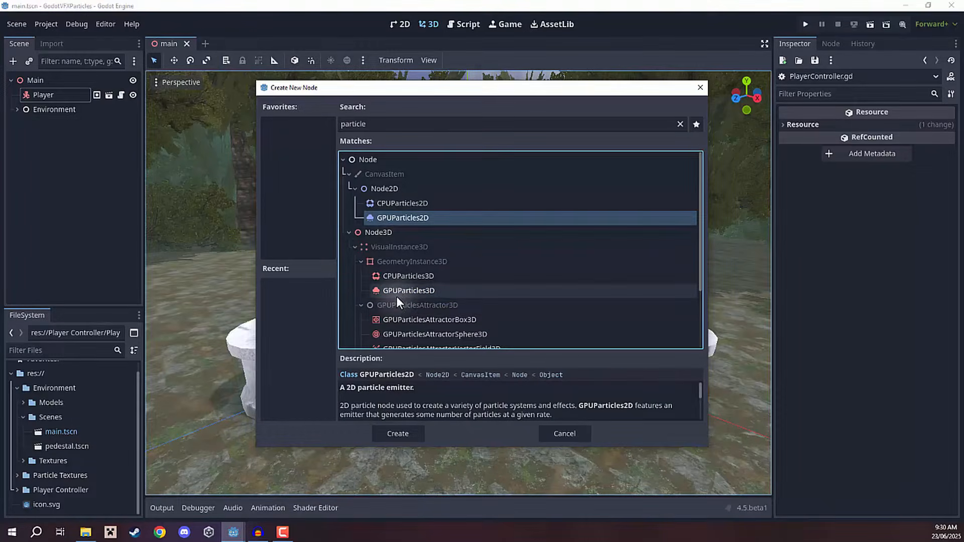
{"action": "left_click", "coordinate": [396, 295]}
{"action": "left_click", "coordinate": [395, 217]}
Add a GPUParticles3D node to the main scene
{"action": "left_click", "coordinate": [395, 291]}
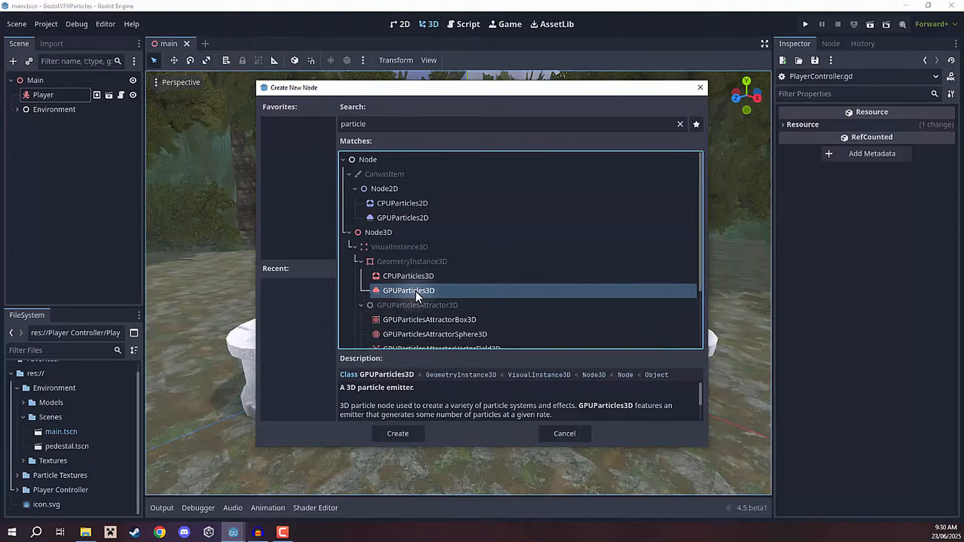
{"action": "left_click", "coordinate": [387, 433]}
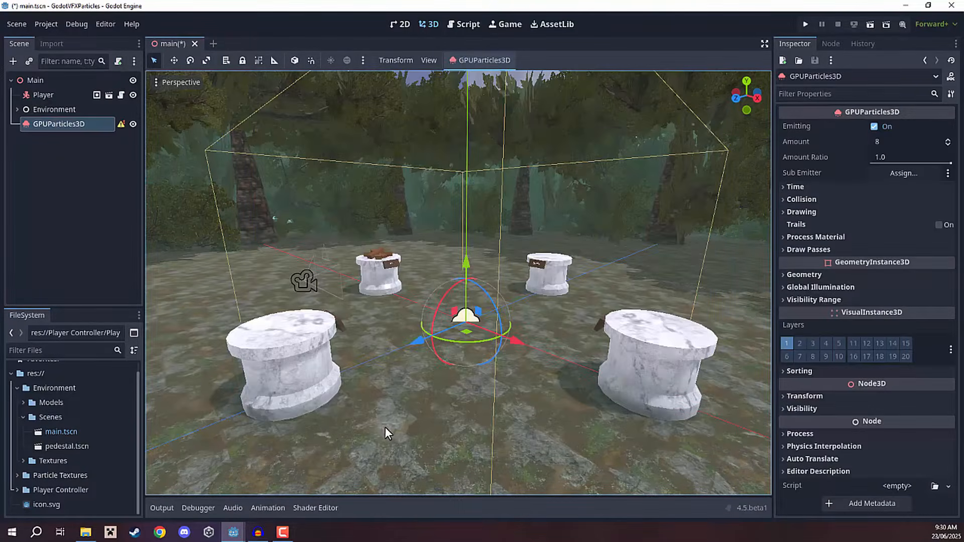
Move the 3D view in on the new particle node and widen the Inspector
{"action": "right_click_drag", "start_coordinate": [453, 282], "coordinate": [453, 282]}
{"action": "key", "text": "w"}
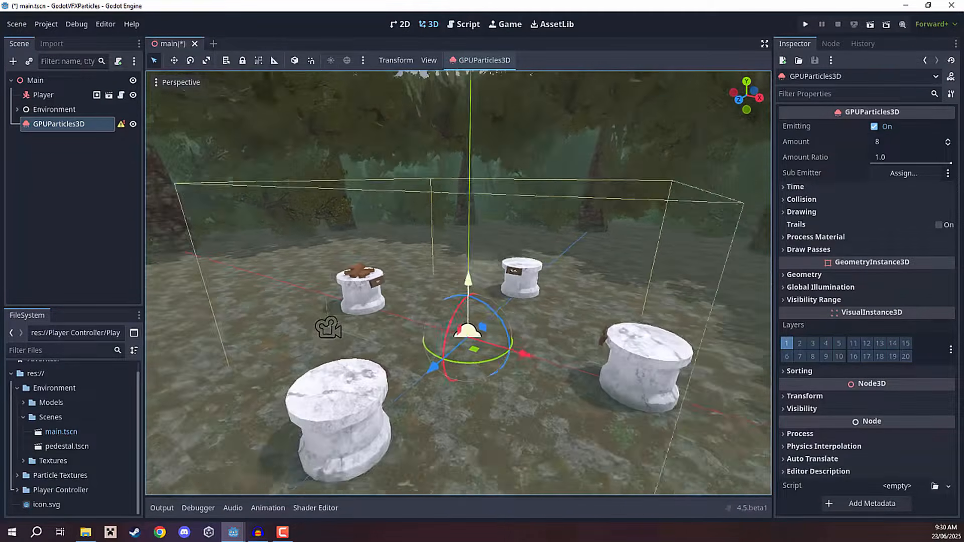
{"action": "right_click_drag", "start_coordinate": [558, 211], "coordinate": [557, 211]}
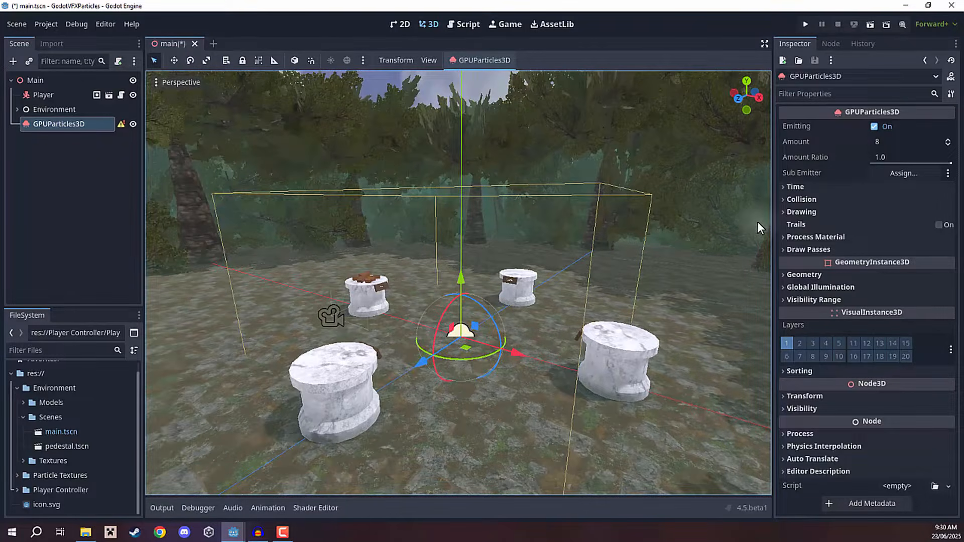
{"action": "left_click_drag", "start_coordinate": [772, 218], "coordinate": [739, 218]}
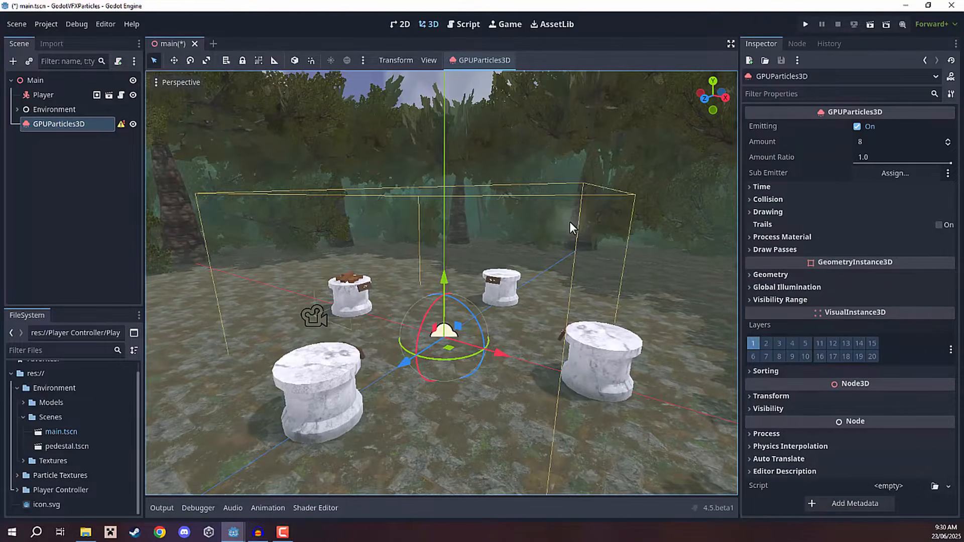
Examine the particle node's bounding box from several directions, then bring the node back into focus
{"action": "right_click_drag", "start_coordinate": [295, 261], "coordinate": [295, 261]}
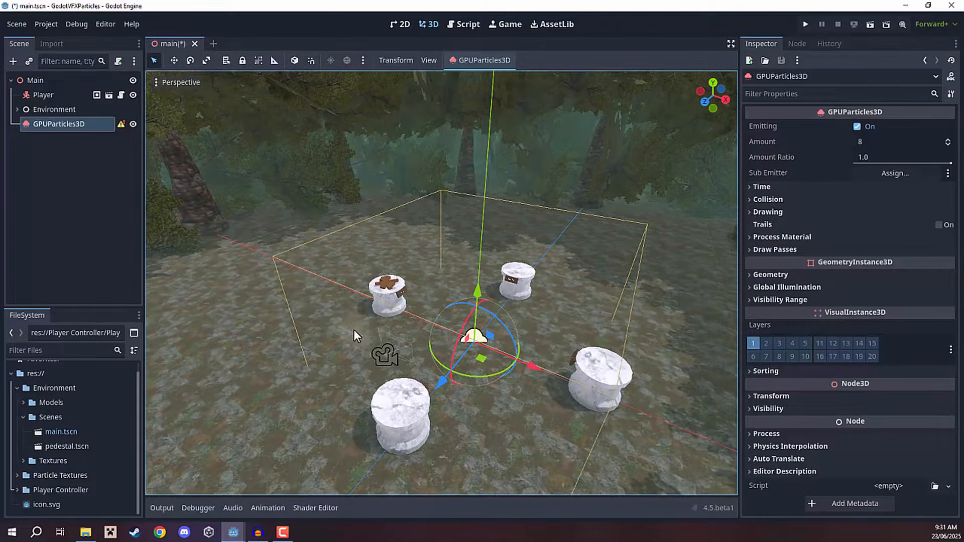
{"action": "right_click_drag", "start_coordinate": [354, 330], "coordinate": [355, 331]}
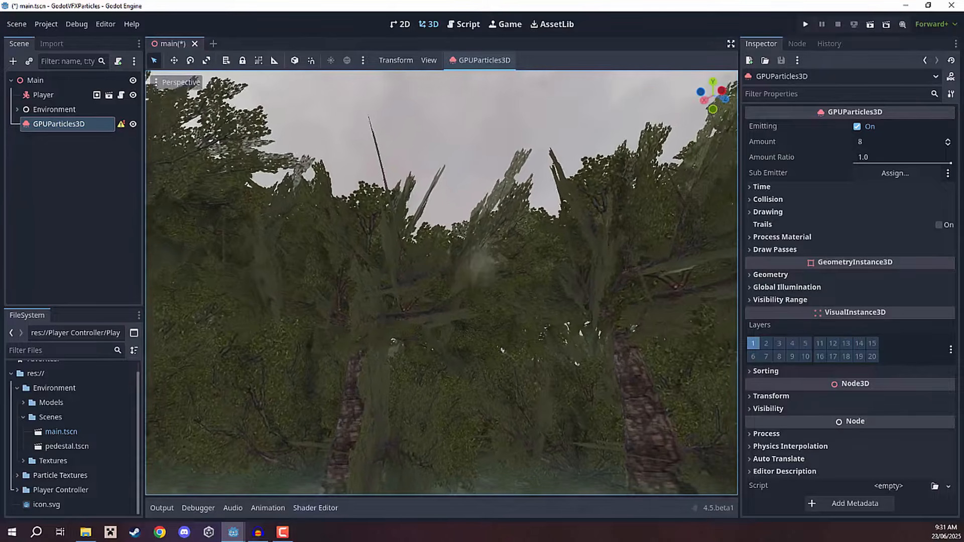
{"action": "right_click_drag", "start_coordinate": [511, 251], "coordinate": [495, 252]}
{"action": "right_click_drag", "start_coordinate": [443, 283], "coordinate": [505, 229]}
{"action": "key", "text": "f"}
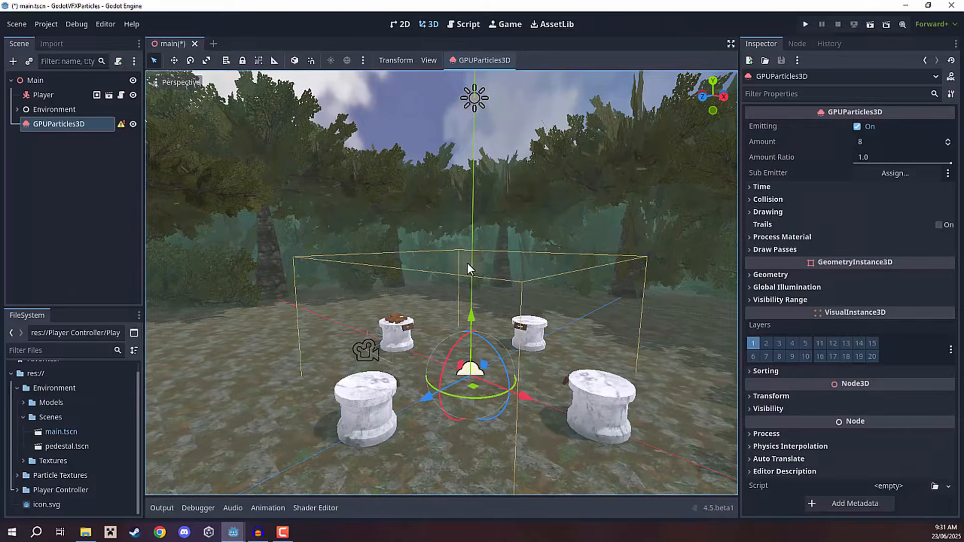
Examine the Visibility AABB values in the particle node's Drawing settings against its bounding box in the scene
{"action": "left_click", "coordinate": [758, 212]}
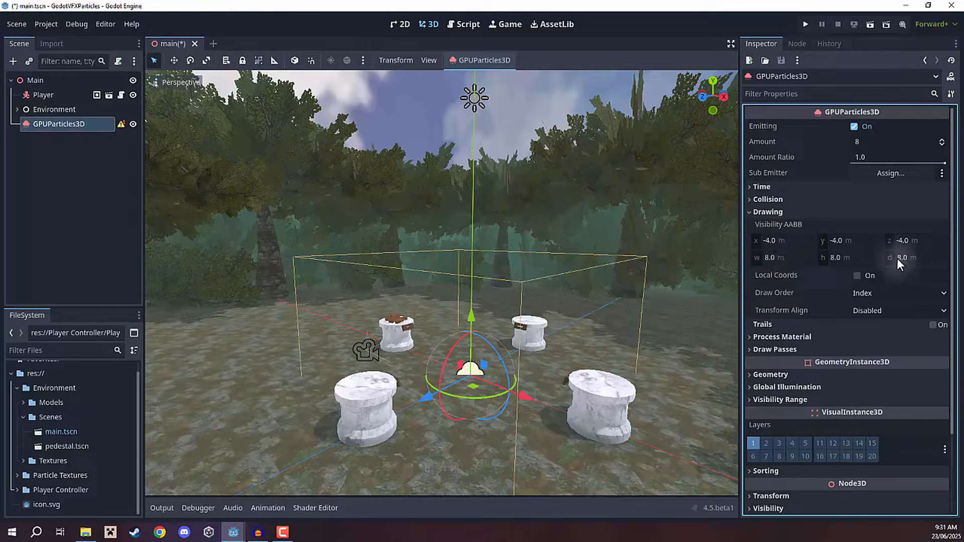
{"action": "mouse_move", "coordinate": [533, 296]}
{"action": "right_mouse_down"}
{"action": "mouse_move", "coordinate": [517, 311]}
{"action": "mouse_move", "coordinate": [519, 282]}
{"action": "mouse_move", "coordinate": [518, 297]}
{"action": "mouse_move", "coordinate": [559, 291]}
{"action": "mouse_move", "coordinate": [553, 284]}
{"action": "right_mouse_up"}
{"action": "key", "text": "w"}
{"action": "key", "text": "w"}
{"action": "key", "text": "s"}
{"action": "left_click", "coordinate": [760, 213]}
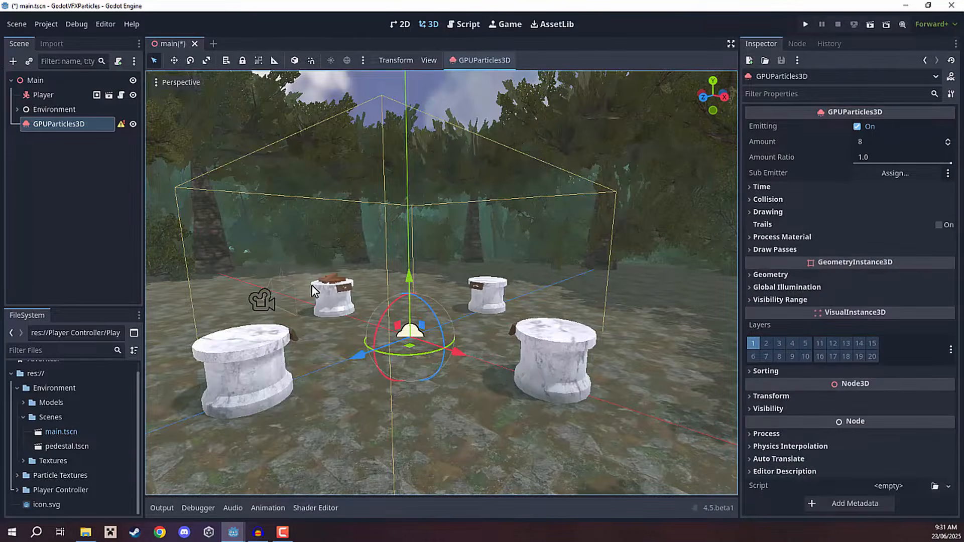
Read the configuration warning on the GPUParticles3D node
{"action": "mouse_move", "coordinate": [454, 268]}
{"action": "right_mouse_down"}
{"action": "mouse_move", "coordinate": [420, 270]}
{"action": "mouse_move", "coordinate": [449, 261]}
{"action": "right_mouse_up"}
{"action": "key", "text": "w"}
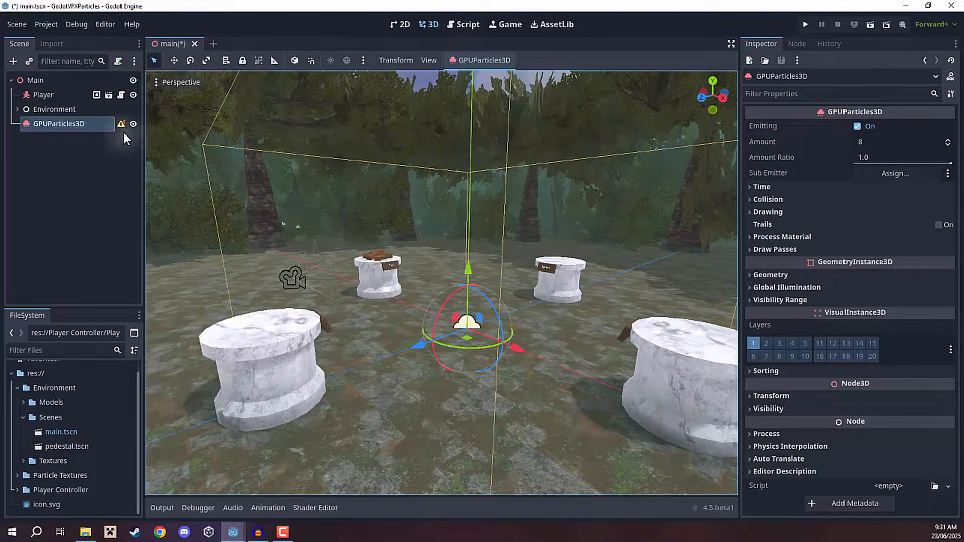
{"action": "mouse_move", "coordinate": [122, 129]}
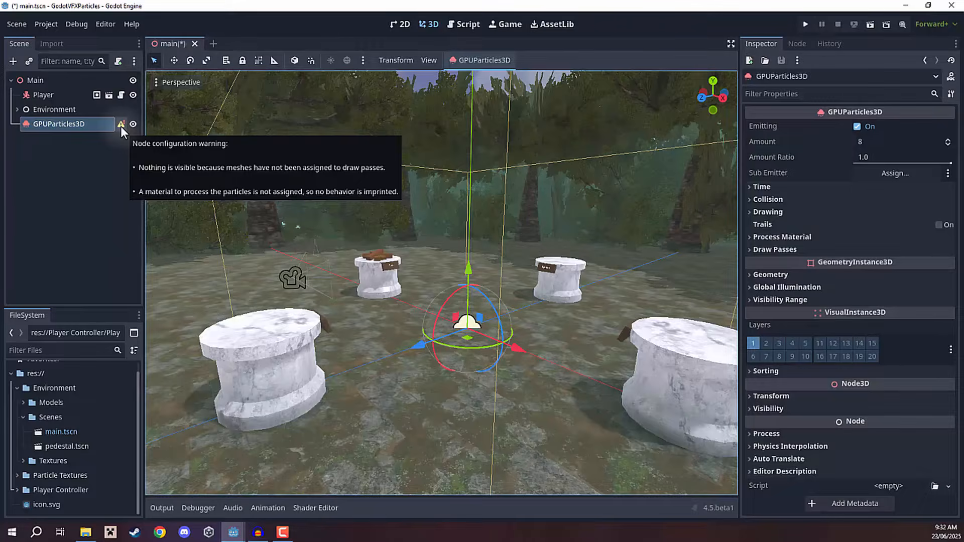
Assign a new QuadMesh to Pass 1 of the particle node's Draw Passes
{"action": "right_click_drag", "start_coordinate": [483, 272], "coordinate": [459, 295]}
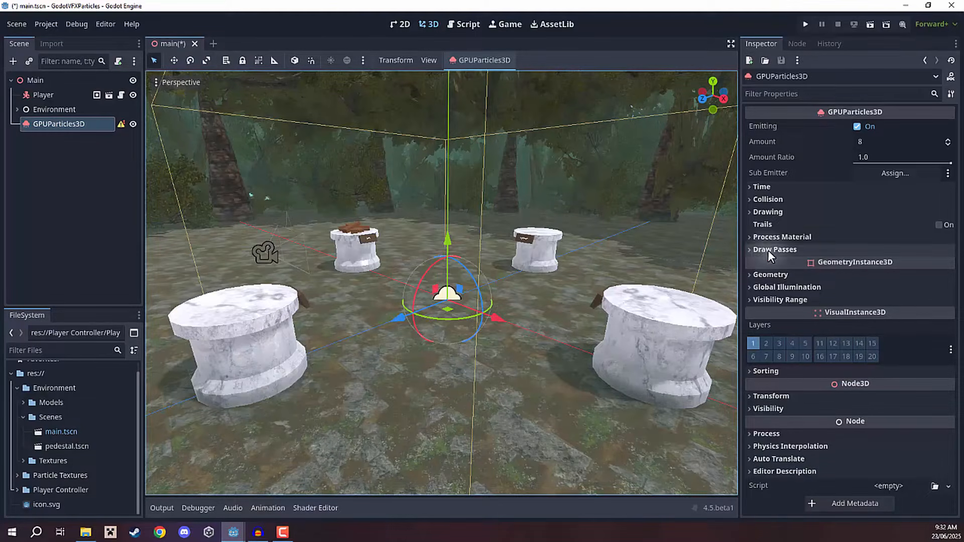
{"action": "left_click", "coordinate": [813, 249]}
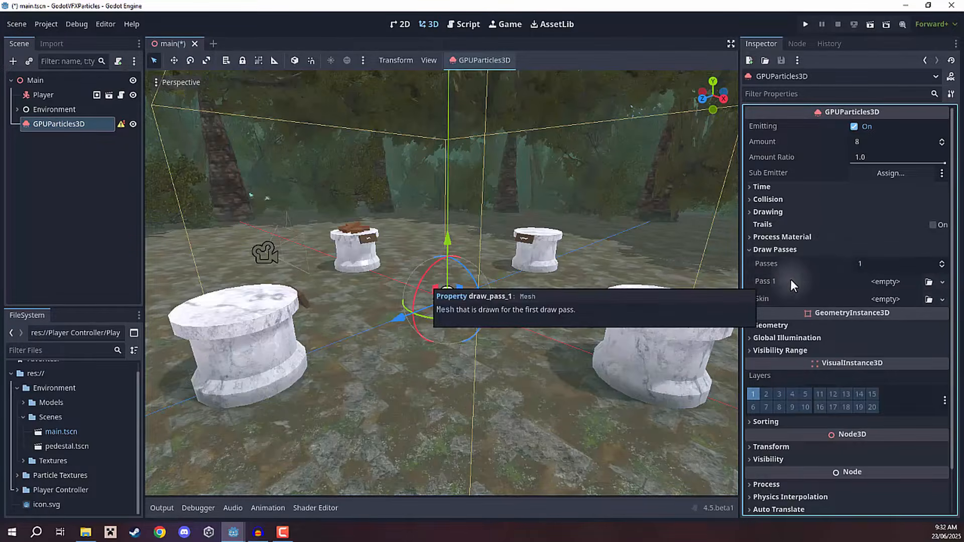
{"action": "left_click", "coordinate": [943, 283]}
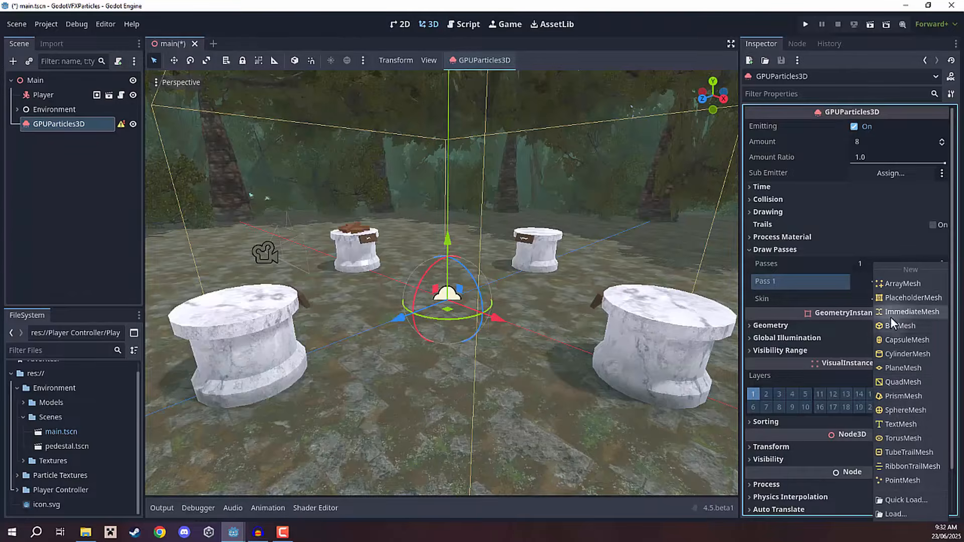
{"action": "left_click", "coordinate": [894, 382]}
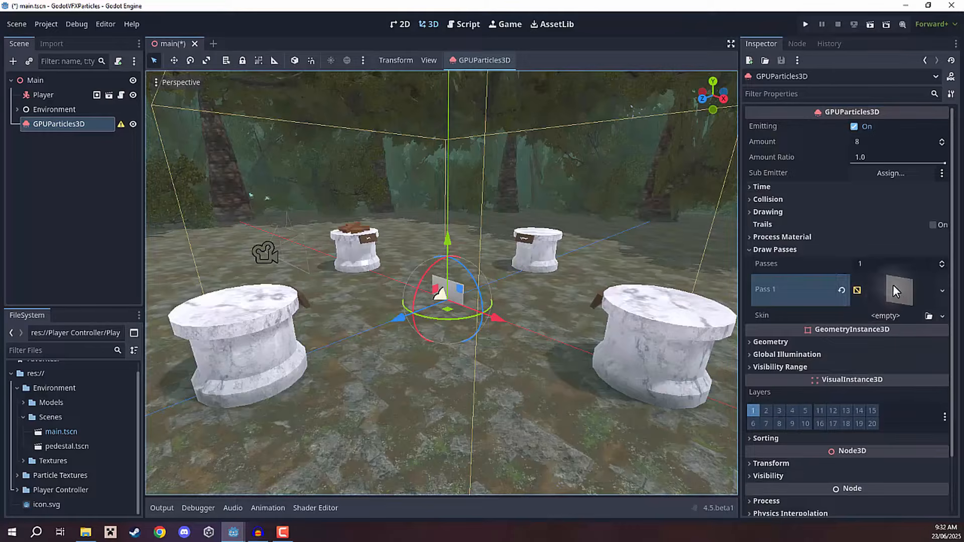
Raise the GPUParticles3D node off the ground along its vertical axis and inspect it between the pedestals
{"action": "scroll", "coordinate": [392, 218], "scroll_direction": "up", "scroll_amount": 5}
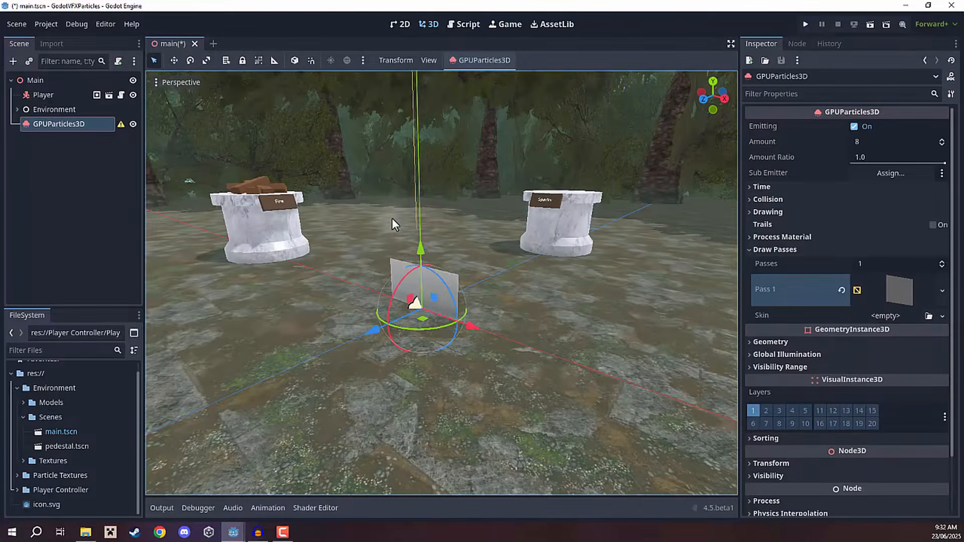
{"action": "left_click_drag", "start_coordinate": [423, 217], "coordinate": [438, 146]}
{"action": "scroll", "coordinate": [470, 203], "scroll_direction": "up", "scroll_amount": 5}
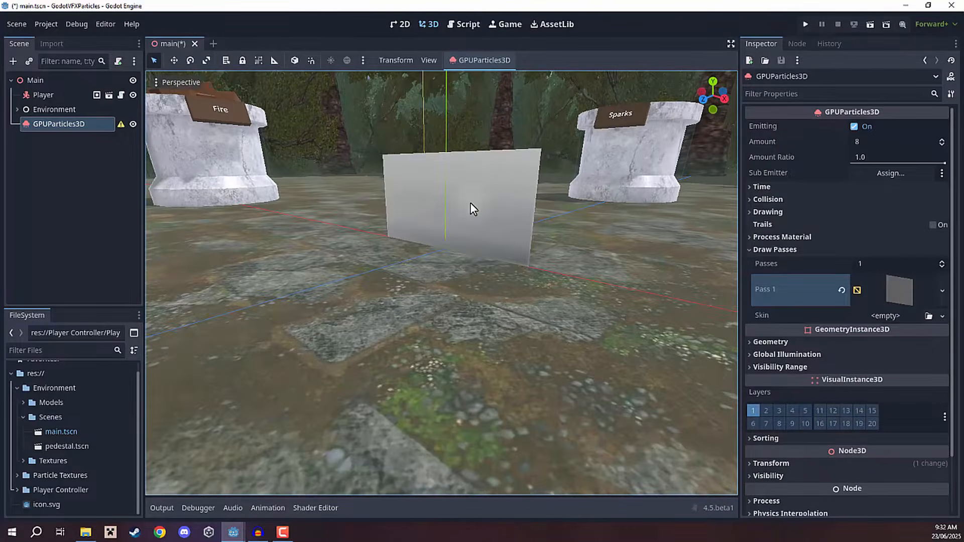
{"action": "right_click_drag", "start_coordinate": [472, 258], "coordinate": [387, 280]}
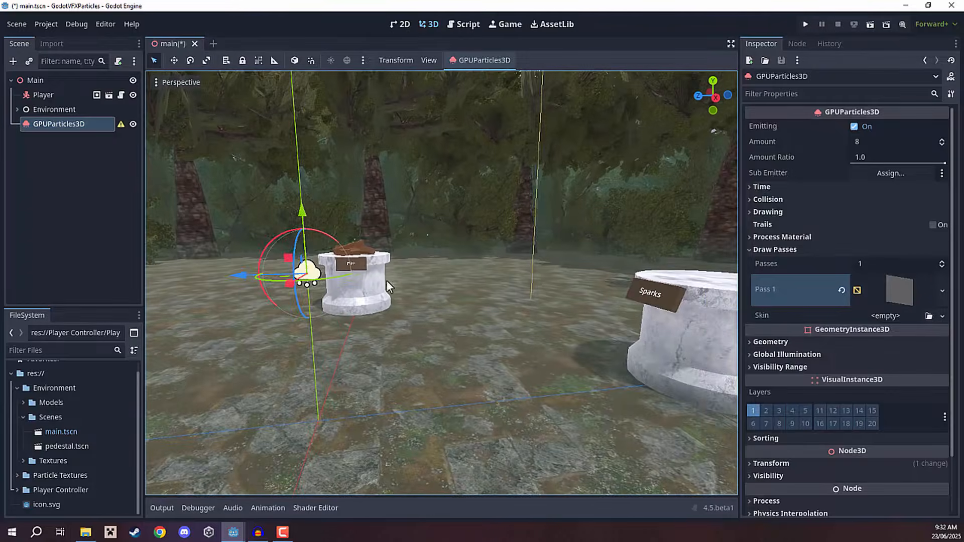
{"action": "middle_click_drag", "start_coordinate": [334, 263], "coordinate": [449, 264]}
{"action": "right_click_drag", "start_coordinate": [449, 265], "coordinate": [479, 255]}
Assign a new ParticleProcessMaterial as the particle node's Process Material
{"action": "left_click", "coordinate": [781, 250]}
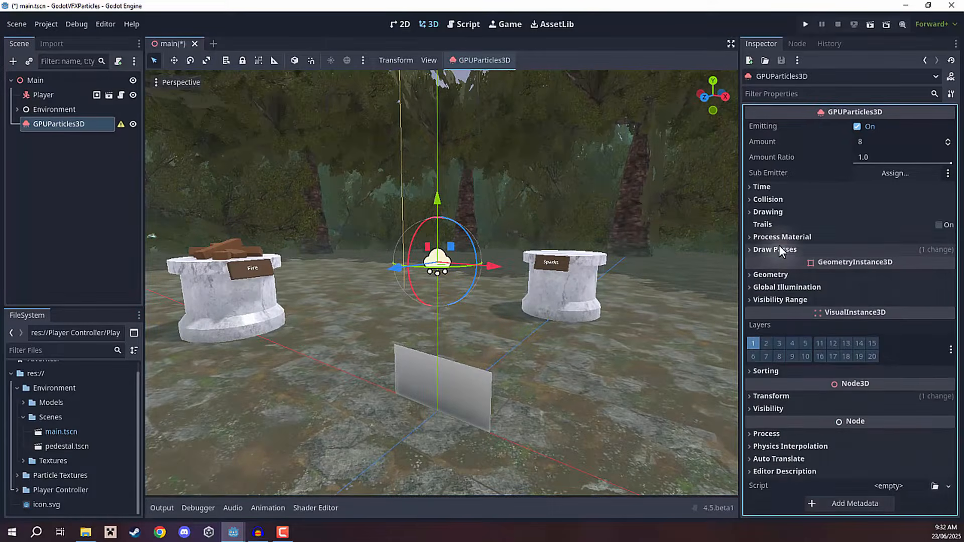
{"action": "left_click", "coordinate": [782, 237]}
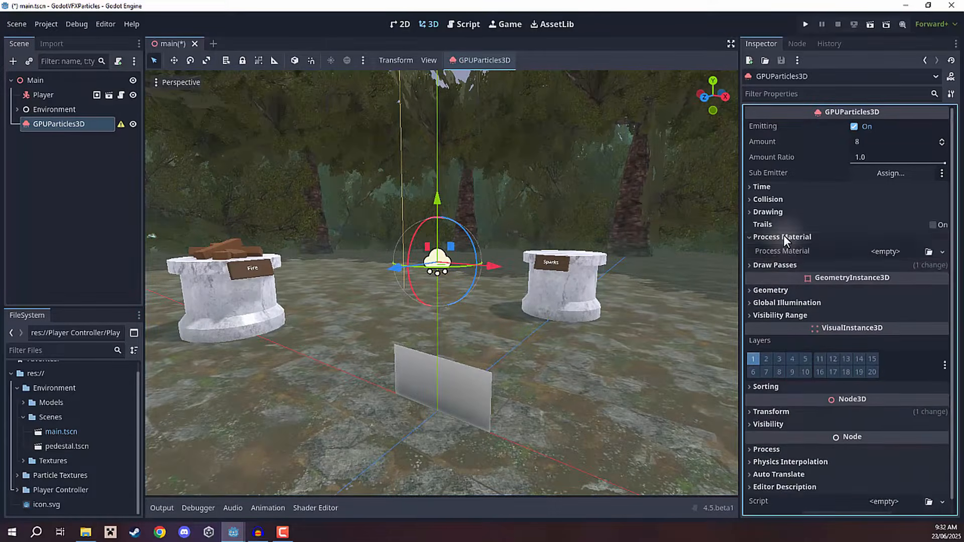
{"action": "left_click", "coordinate": [942, 252]}
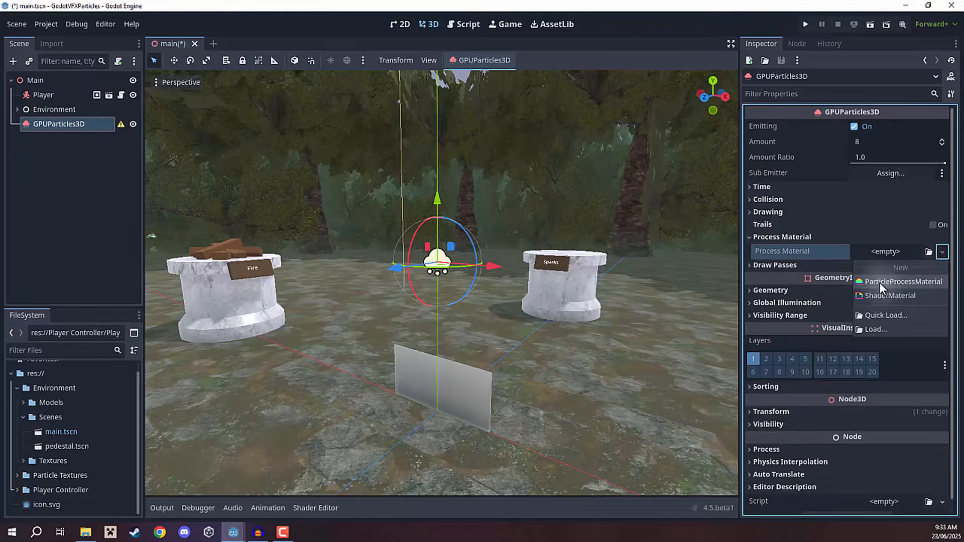
{"action": "left_click", "coordinate": [908, 282]}
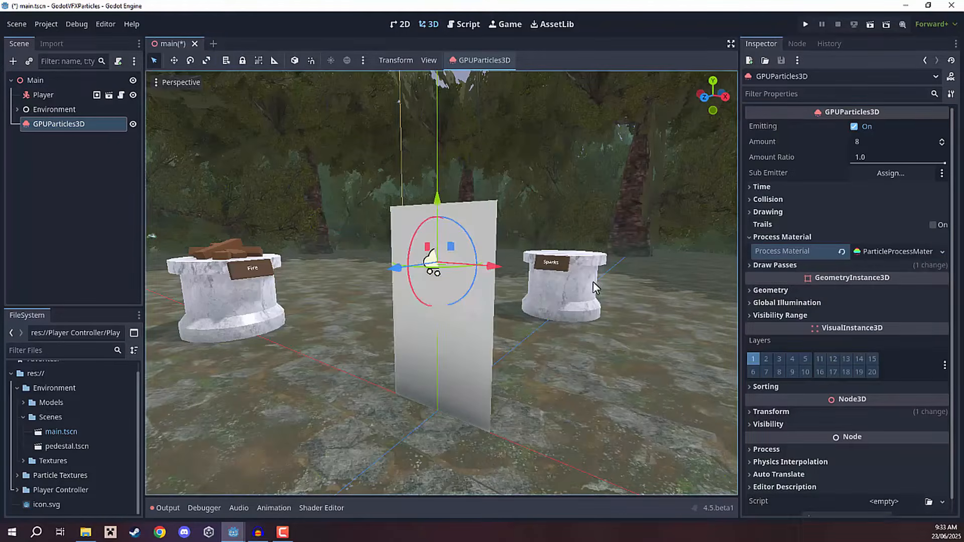
Move the GPUParticles3D node further up the Y axis and check the falling particles
{"action": "right_click_drag", "start_coordinate": [592, 282], "coordinate": [546, 277]}
{"action": "middle_click_drag", "start_coordinate": [547, 277], "coordinate": [585, 299]}
{"action": "mouse_move", "coordinate": [437, 271]}
{"action": "right_mouse_down"}
{"action": "mouse_move", "coordinate": [450, 270]}
{"action": "mouse_move", "coordinate": [437, 271]}
{"action": "right_mouse_up"}
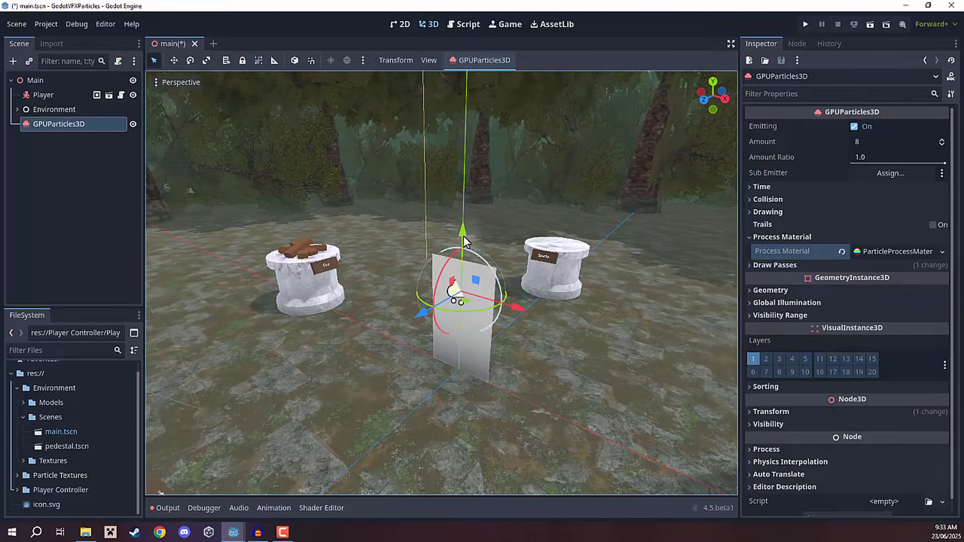
{"action": "left_click_drag", "start_coordinate": [465, 232], "coordinate": [469, 95]}
{"action": "right_click_drag", "start_coordinate": [508, 244], "coordinate": [518, 221]}
{"action": "key", "text": "s"}
{"action": "key", "text": "w"}
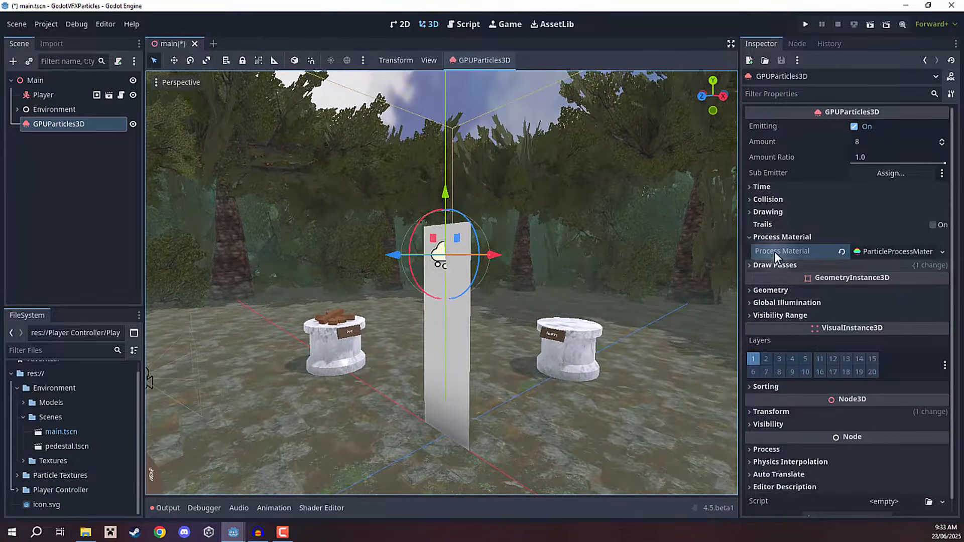
Open the particle node's ParticleProcessMaterial and examine its property groups, including Animated Velocity
{"action": "left_click", "coordinate": [878, 254]}
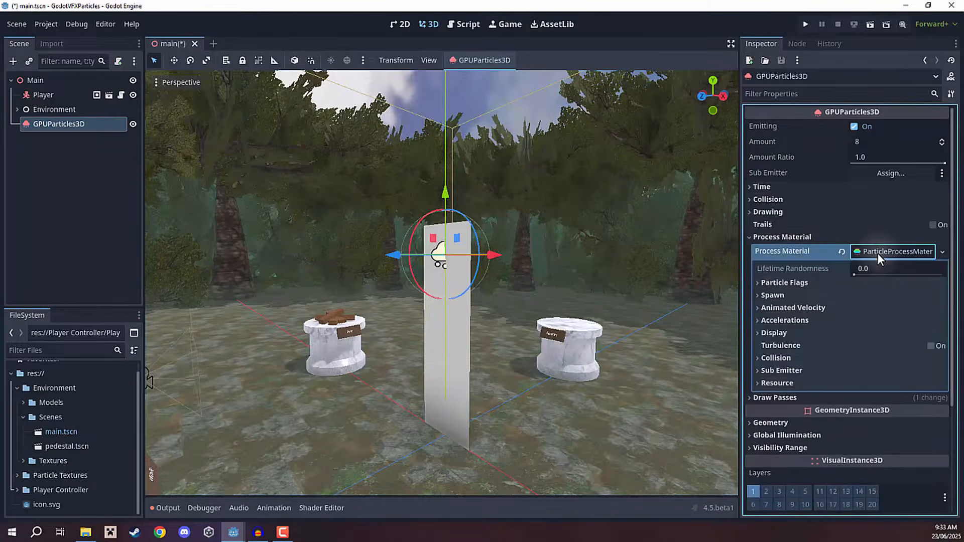
{"action": "left_click", "coordinate": [771, 308]}
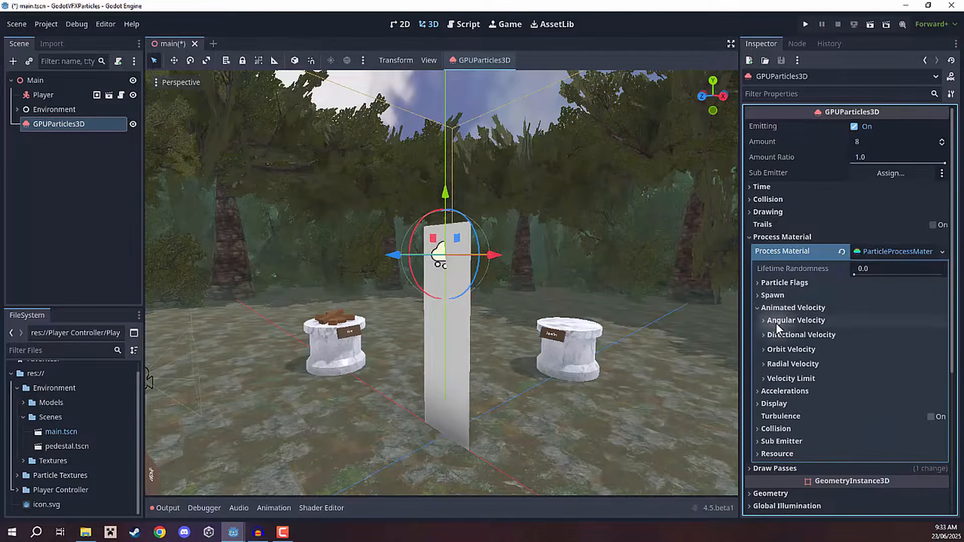
{"action": "left_click", "coordinate": [776, 322]}
{"action": "left_click", "coordinate": [792, 319]}
{"action": "left_click", "coordinate": [789, 308]}
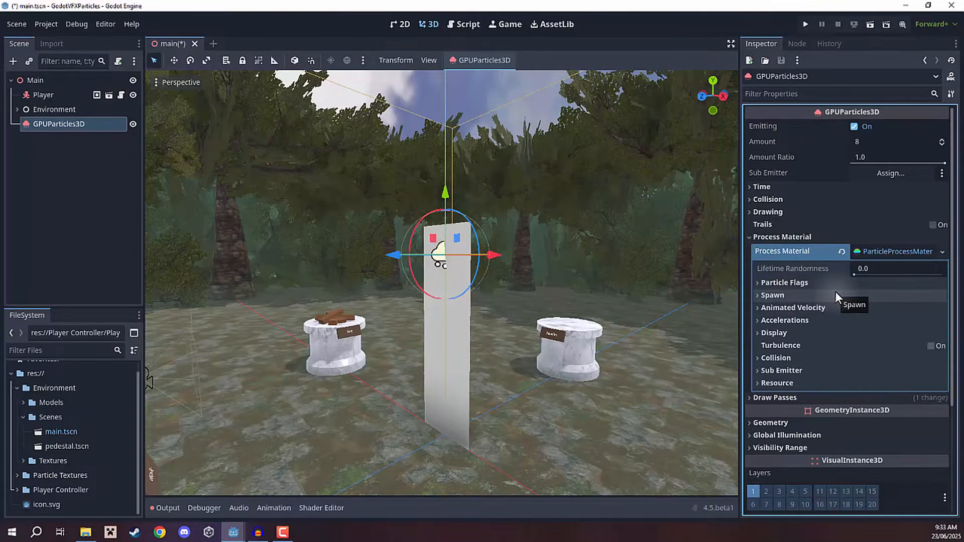
{"action": "right_click_drag", "start_coordinate": [518, 269], "coordinate": [495, 273]}
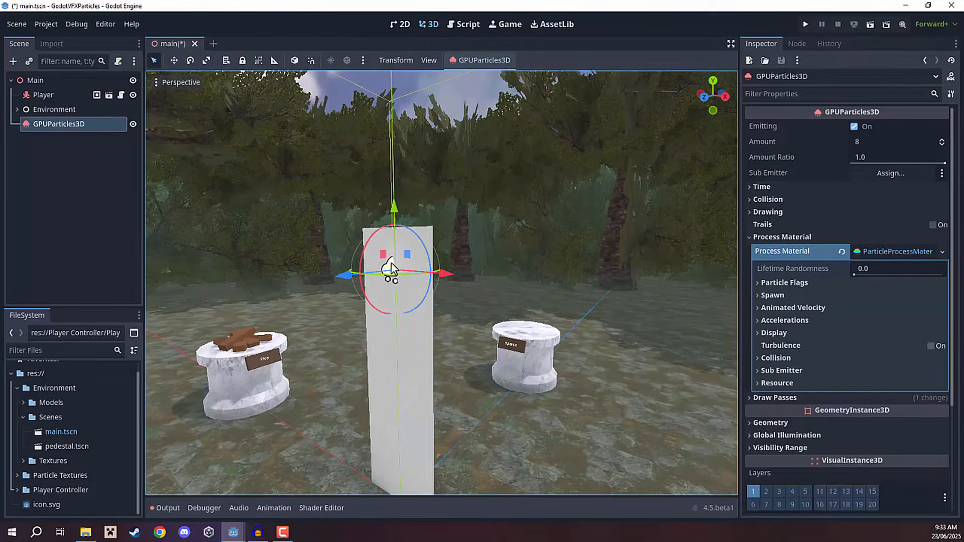
Set the process material's minimum display Scale to 0.1 and check the varied particle sizes from different angles
{"action": "left_click", "coordinate": [760, 332]}
{"action": "left_click", "coordinate": [765, 346]}
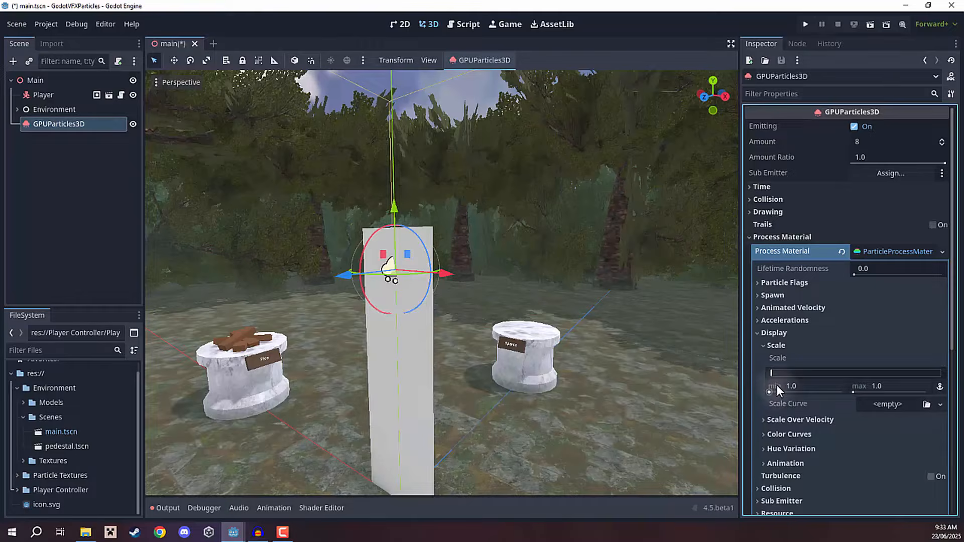
{"action": "scroll", "coordinate": [788, 318], "scroll_direction": "down", "scroll_amount": 2}
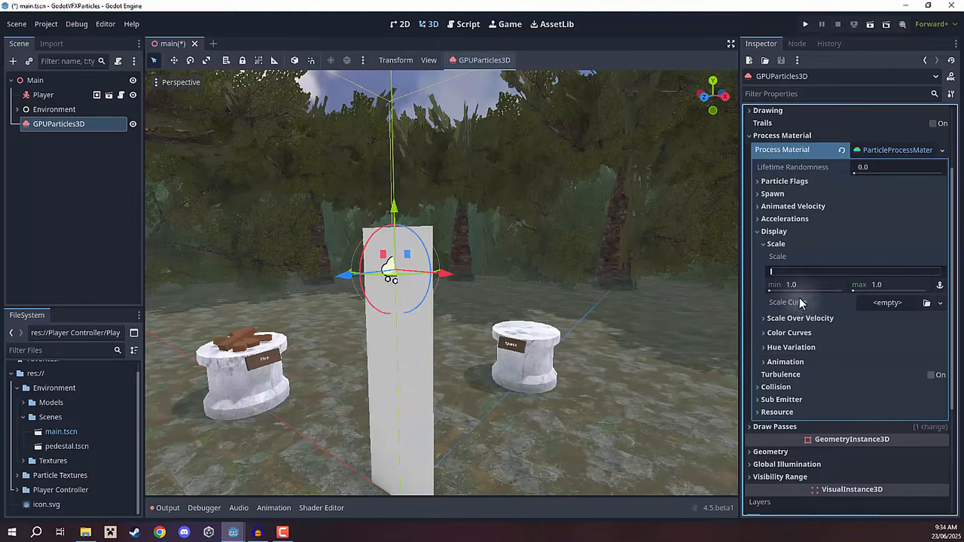
{"action": "left_click", "coordinate": [798, 286]}
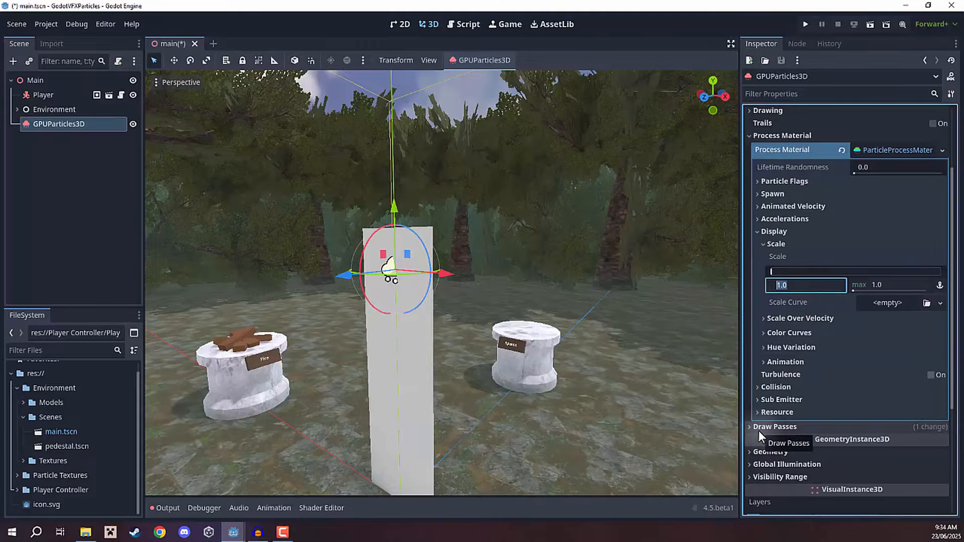
{"action": "type", "text": "0.1"}
{"action": "key", "text": "Return"}
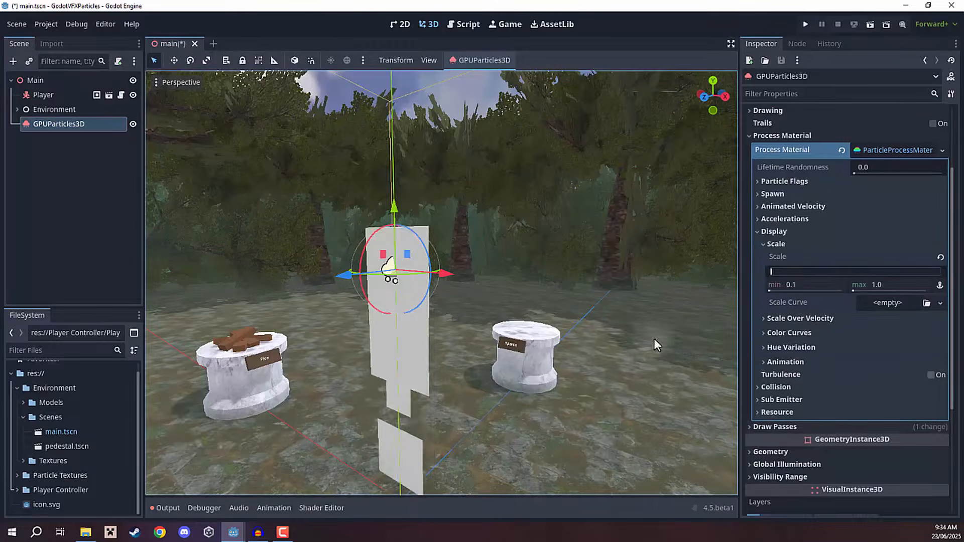
{"action": "right_click_drag", "start_coordinate": [442, 283], "coordinate": [632, 309]}
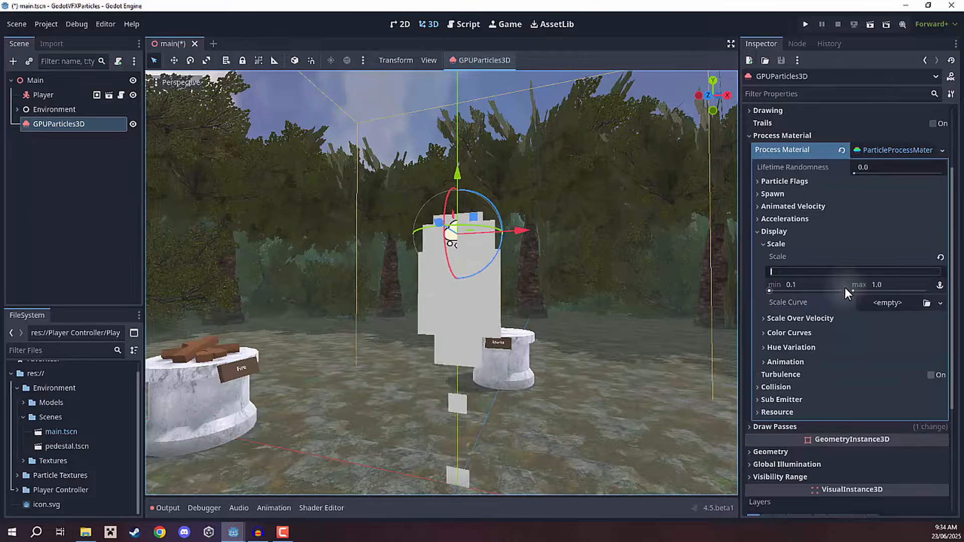
{"action": "right_click_drag", "start_coordinate": [553, 213], "coordinate": [483, 223]}
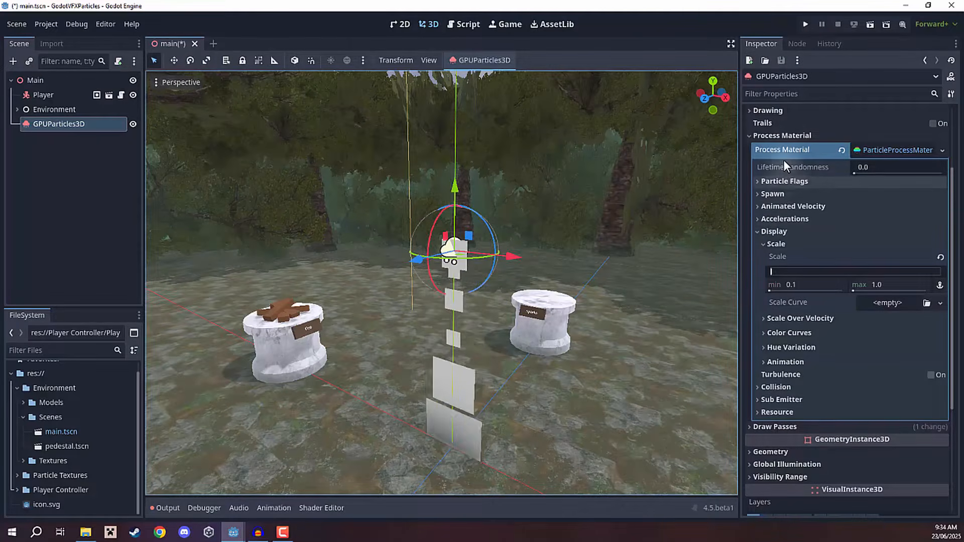
Set the particle Amount to 100 and check the emitted particles in the viewport
{"action": "scroll", "coordinate": [791, 174], "scroll_direction": "up", "scroll_amount": 3}
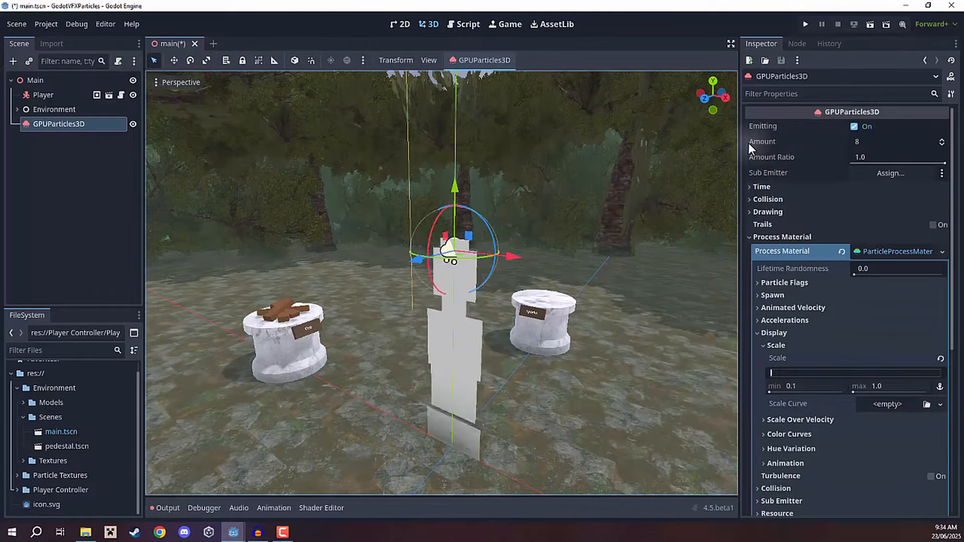
{"action": "left_click", "coordinate": [887, 142]}
{"action": "type", "text": "100"}
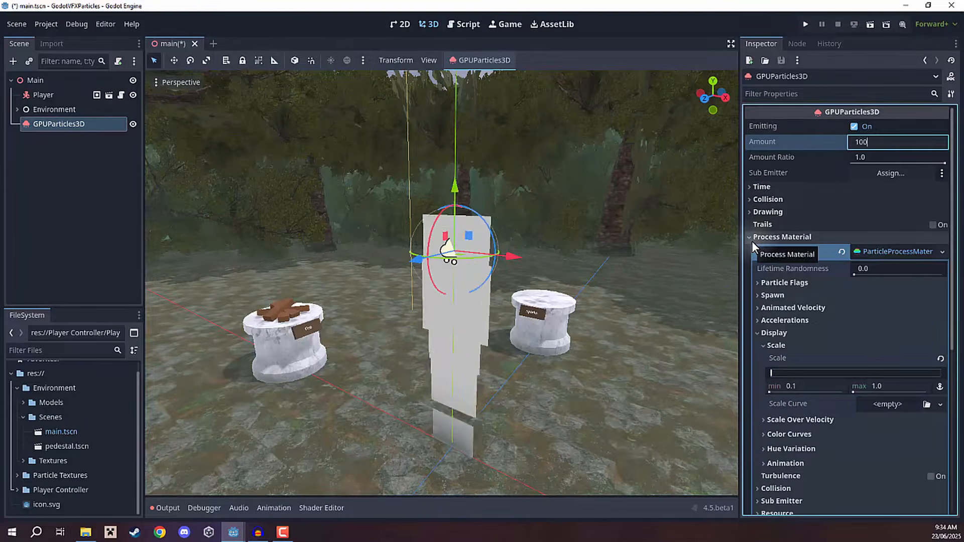
{"action": "key", "text": "Return"}
{"action": "right_click_drag", "start_coordinate": [487, 279], "coordinate": [483, 270]}
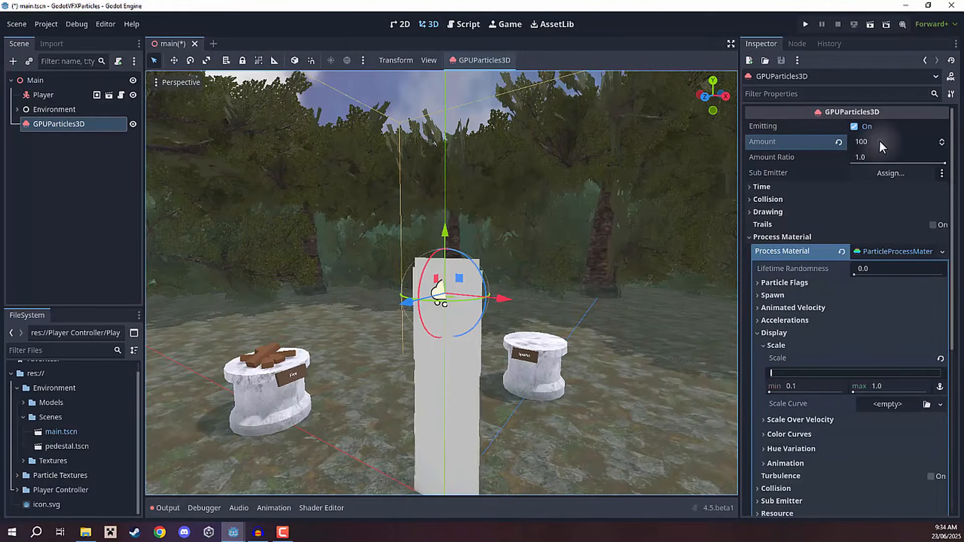
Set the particle Amount to 2
{"action": "left_click", "coordinate": [879, 141]}
{"action": "type", "text": "2"}
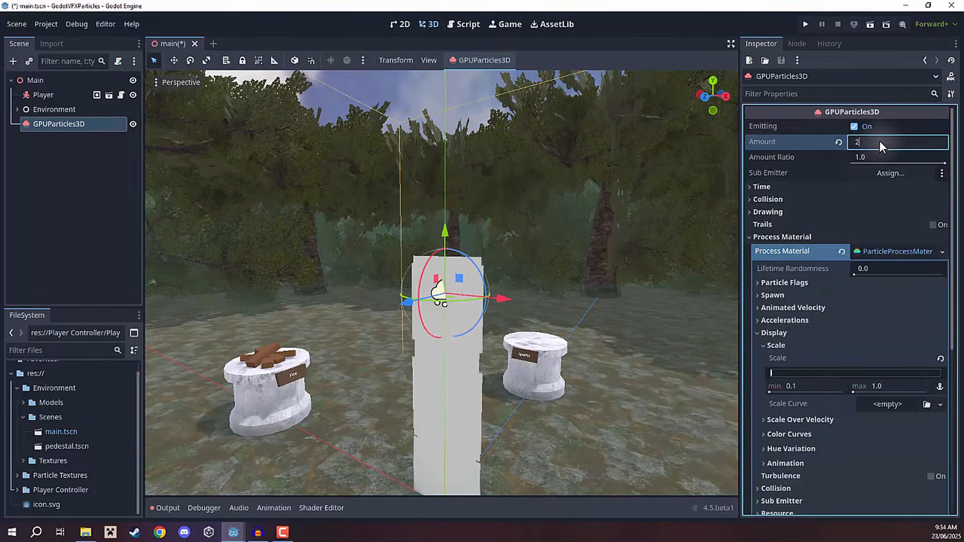
{"action": "key", "text": "Return"}
Deselect the particle node and examine how the flat particles look from the side and from the front
{"action": "right_click_drag", "start_coordinate": [643, 221], "coordinate": [537, 238]}
{"action": "key", "text": "w"}
{"action": "key", "text": "d"}
{"action": "key", "text": "a"}
{"action": "key", "text": "s"}
{"action": "key", "text": "w"}
{"action": "key", "text": "e"}
{"action": "key", "text": "d"}
{"action": "left_click", "coordinate": [129, 176]}
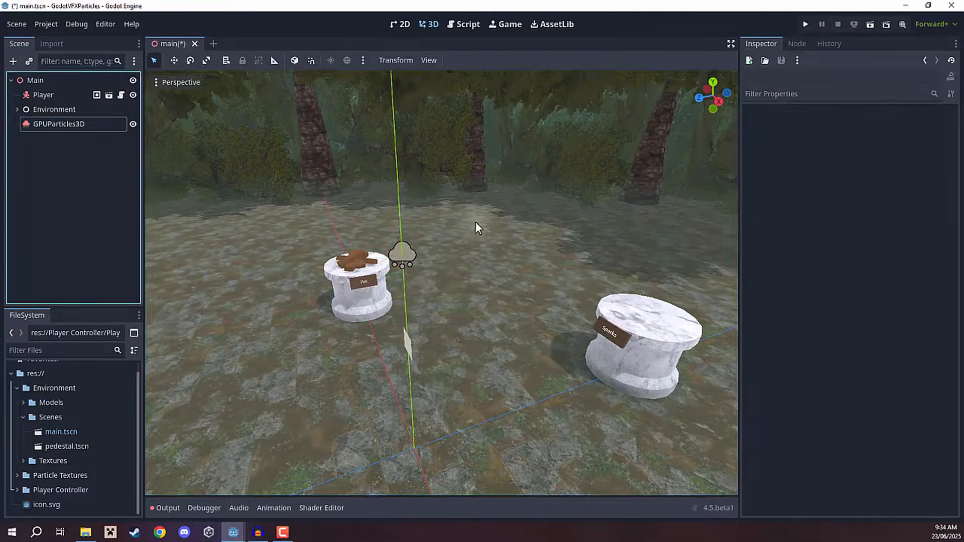
{"action": "right_click_drag", "start_coordinate": [475, 222], "coordinate": [475, 222]}
{"action": "right_click_drag", "start_coordinate": [442, 283], "coordinate": [525, 278]}
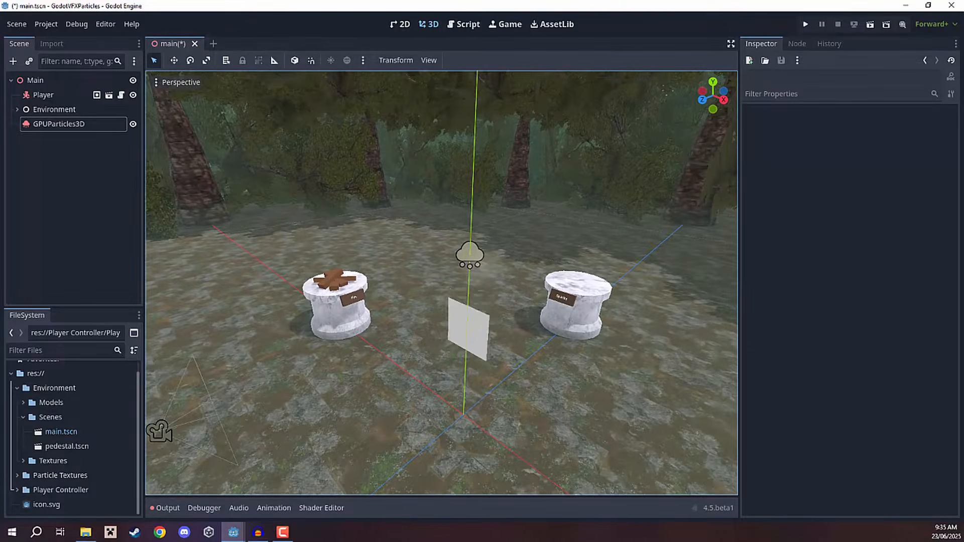
{"action": "right_click_drag", "start_coordinate": [470, 291], "coordinate": [478, 266]}
Set the GPUParticles3D node's Transform Align drawing option to Z-Billboard
{"action": "left_click", "coordinate": [65, 125]}
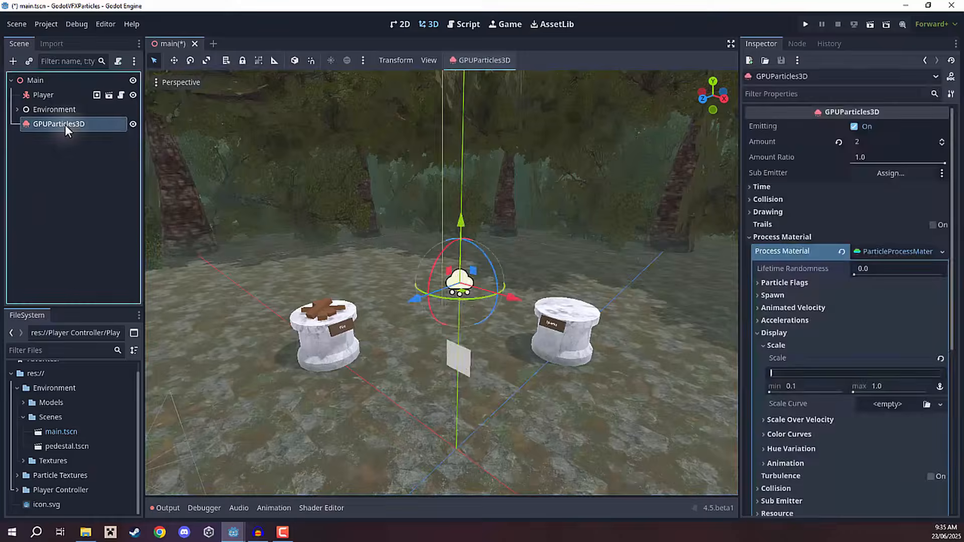
{"action": "left_click", "coordinate": [771, 213]}
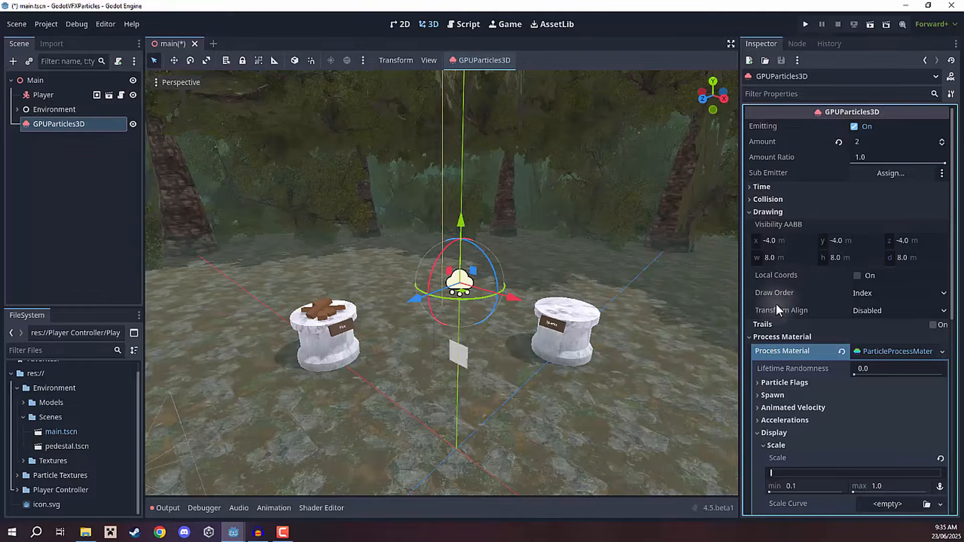
{"action": "left_click", "coordinate": [866, 312]}
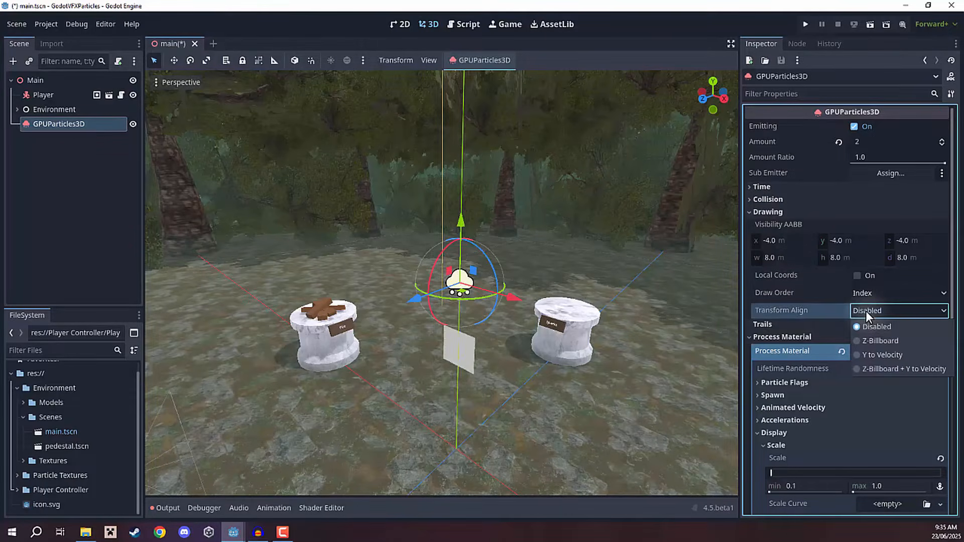
{"action": "left_click", "coordinate": [855, 342]}
Examine from above and from several sides how the billboarded particles face the camera
{"action": "left_click", "coordinate": [118, 224]}
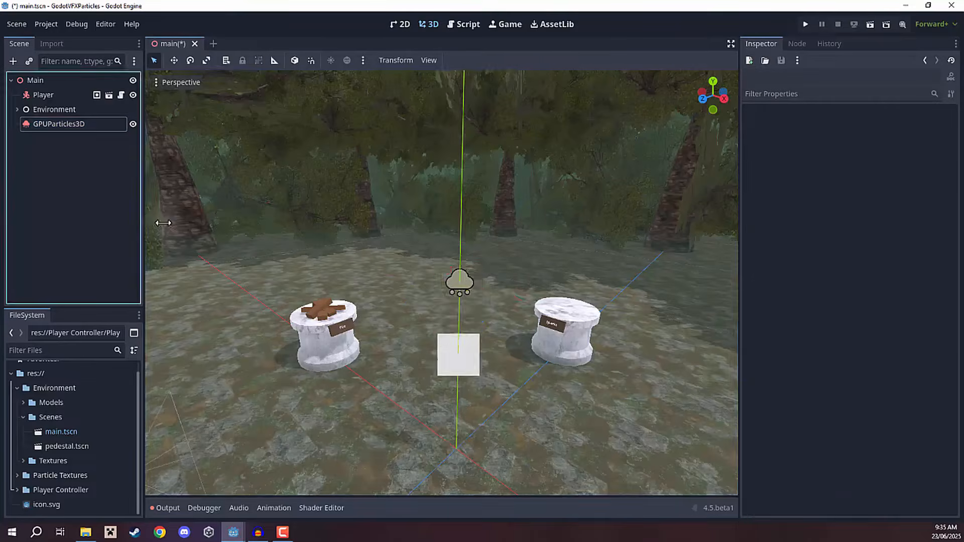
{"action": "right_click_drag", "start_coordinate": [196, 226], "coordinate": [256, 206]}
{"action": "key", "text": "w"}
{"action": "key", "text": "s"}
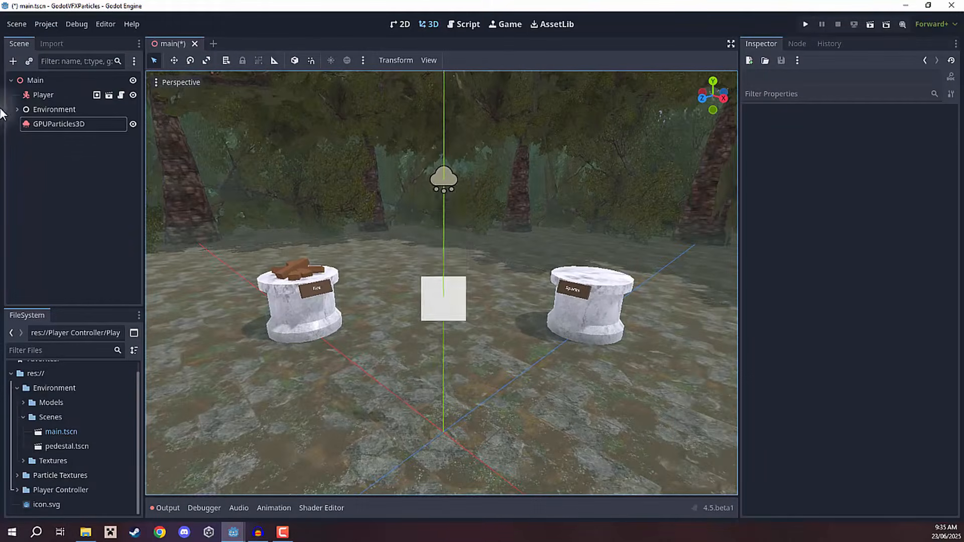
{"action": "left_click", "coordinate": [53, 125]}
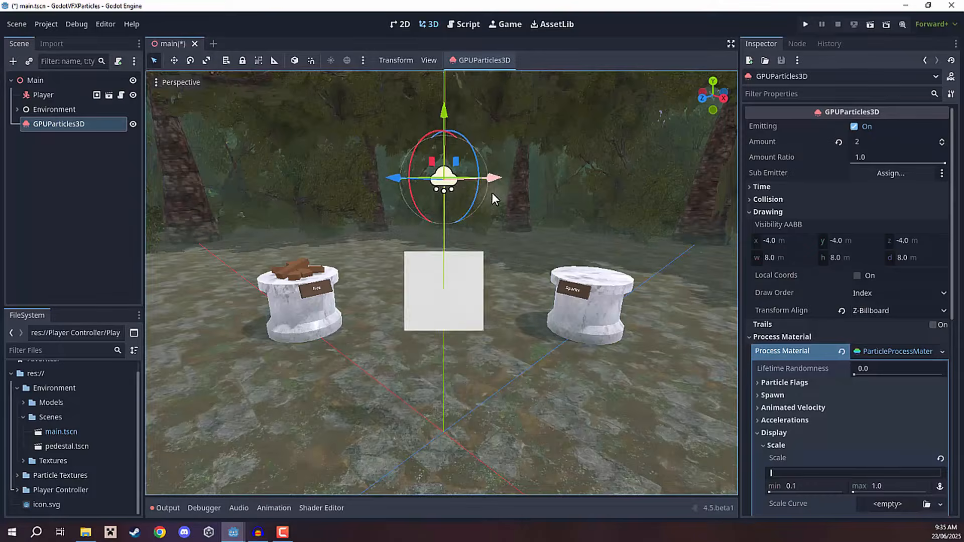
{"action": "key", "text": "w"}
{"action": "key", "text": "e"}
{"action": "right_click_drag", "start_coordinate": [493, 192], "coordinate": [492, 251]}
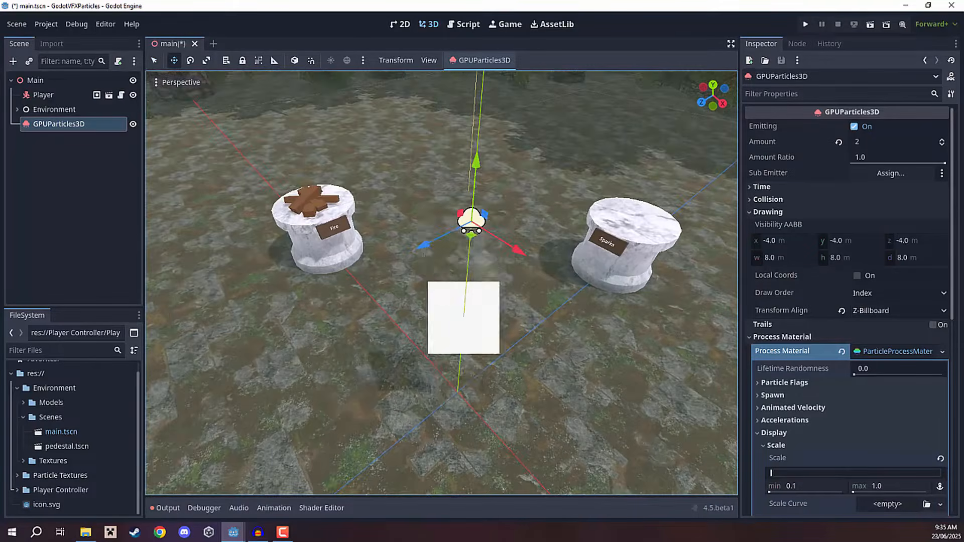
{"action": "right_click_drag", "start_coordinate": [524, 187], "coordinate": [482, 188]}
{"action": "key", "text": "q"}
{"action": "right_click_drag", "start_coordinate": [487, 227], "coordinate": [492, 186]}
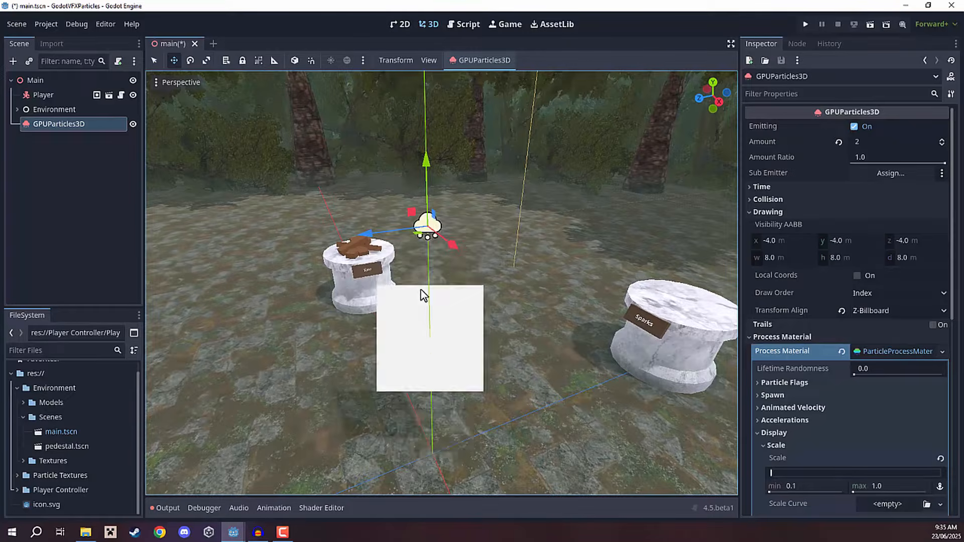
{"action": "right_click_drag", "start_coordinate": [422, 292], "coordinate": [439, 271]}
{"action": "key", "text": "a"}
{"action": "key", "text": "q"}
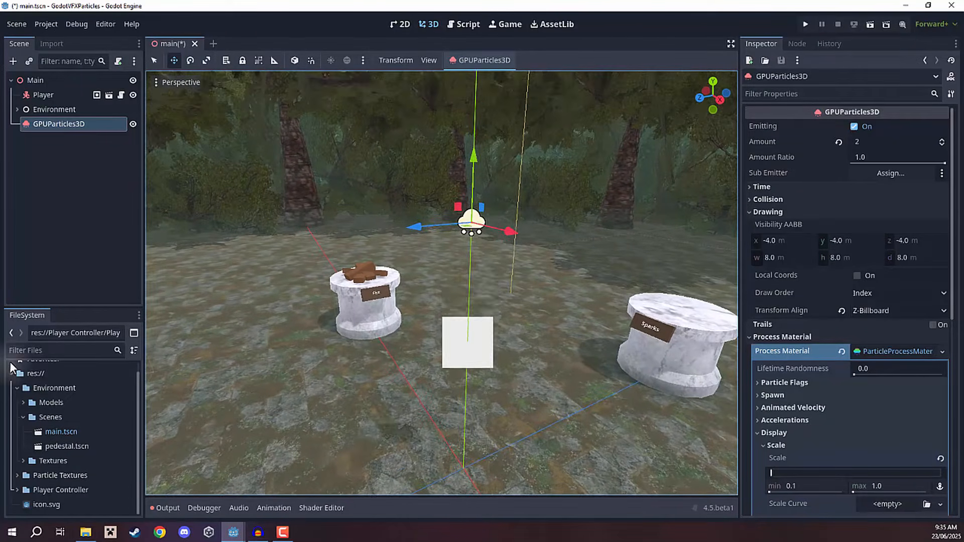
Collapse the Environment folder and browse the images in the Particle Textures folder
{"action": "left_click", "coordinate": [17, 387]}
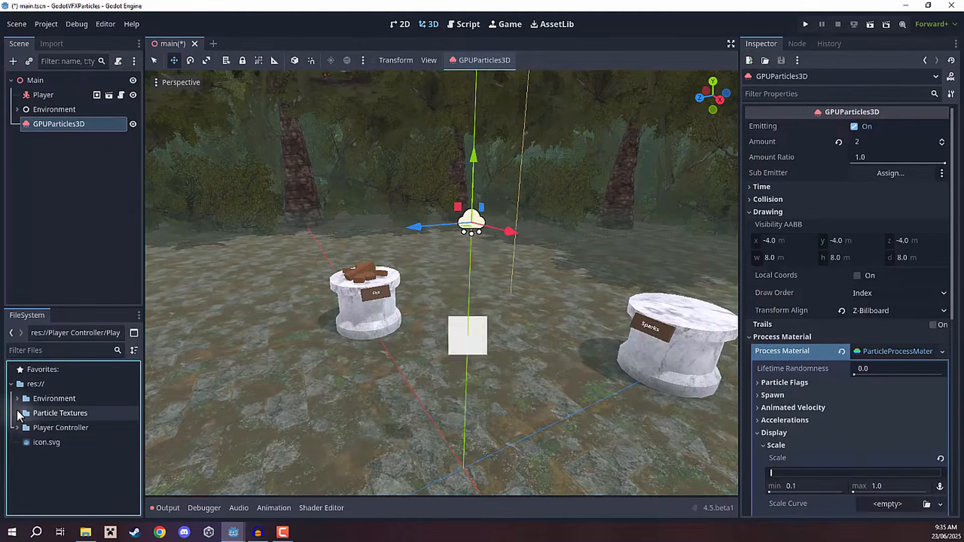
{"action": "left_click", "coordinate": [17, 413]}
{"action": "scroll", "coordinate": [49, 412], "scroll_direction": "down", "scroll_amount": 8}
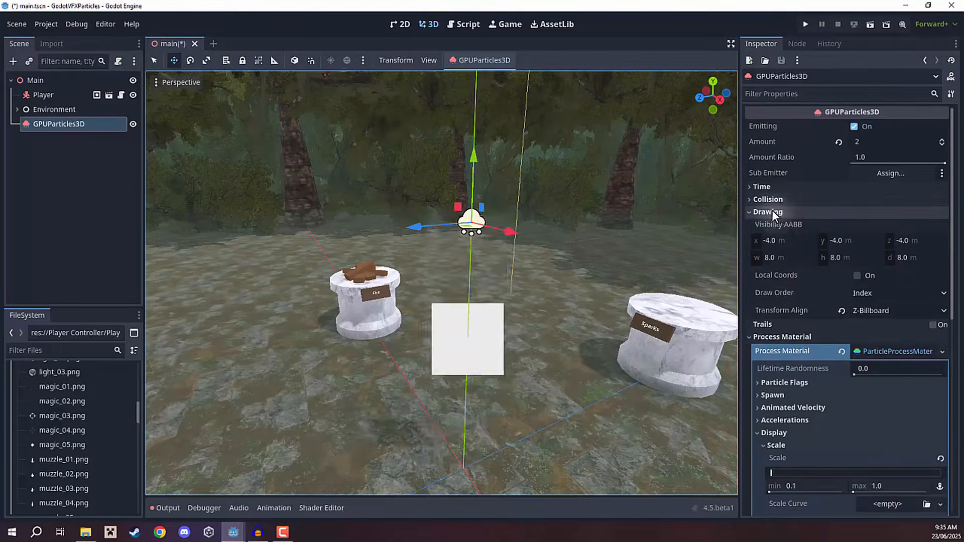
Assign a new StandardMaterial3D as the particle node's geometry Material Override
{"action": "left_click", "coordinate": [774, 211]}
{"action": "left_click", "coordinate": [778, 238]}
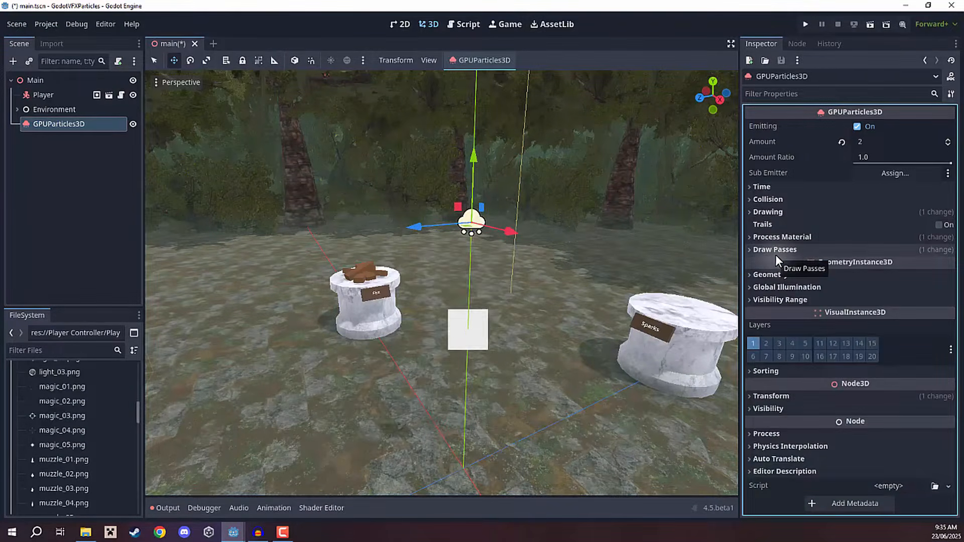
{"action": "left_click", "coordinate": [763, 274]}
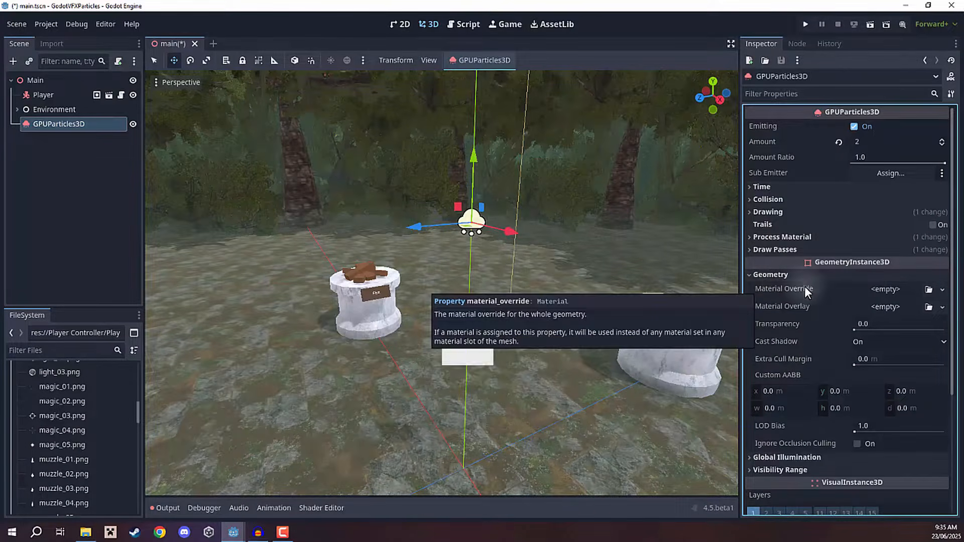
{"action": "left_click", "coordinate": [941, 290]}
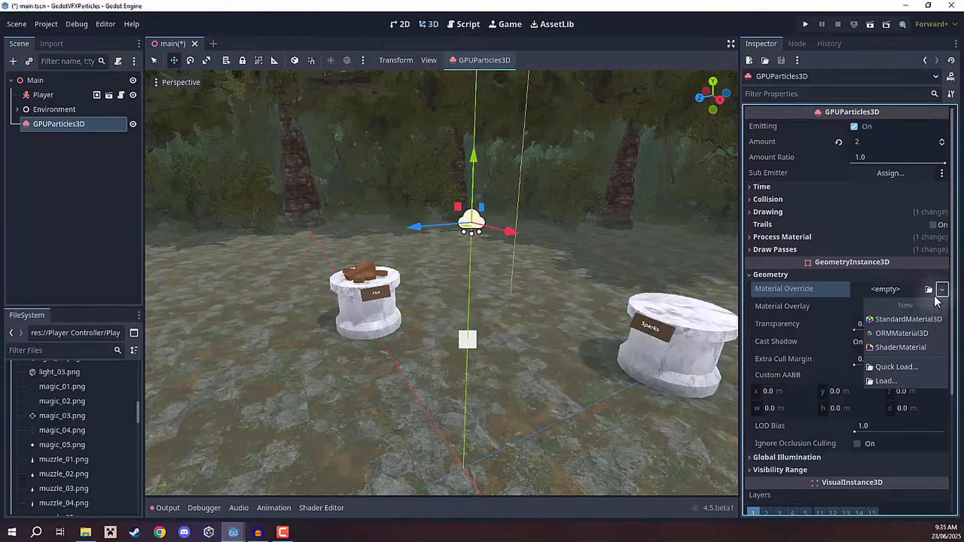
{"action": "left_click", "coordinate": [900, 323]}
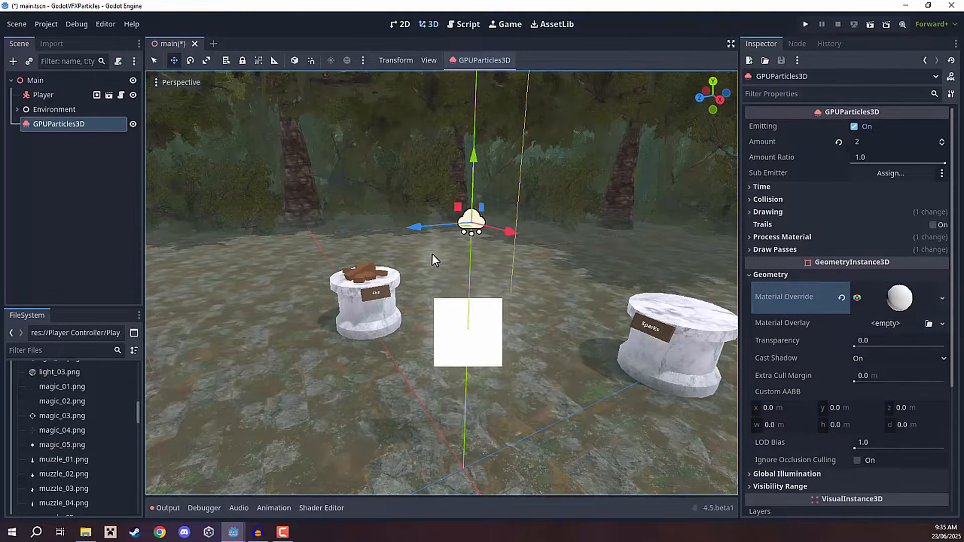
Open the particle node's override material for editing and expand its Albedo settings
{"action": "left_click", "coordinate": [874, 299]}
{"action": "scroll", "coordinate": [853, 274], "scroll_direction": "down", "scroll_amount": 5}
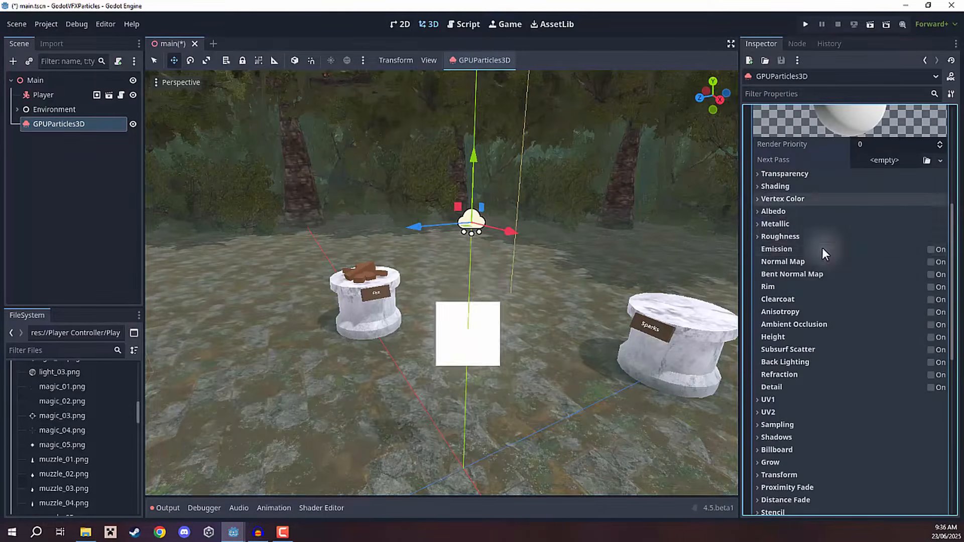
{"action": "mouse_move", "coordinate": [761, 213]}
{"action": "left_mouse_down"}
{"action": "mouse_move", "coordinate": [761, 229]}
{"action": "mouse_move", "coordinate": [762, 215]}
{"action": "left_mouse_up"}
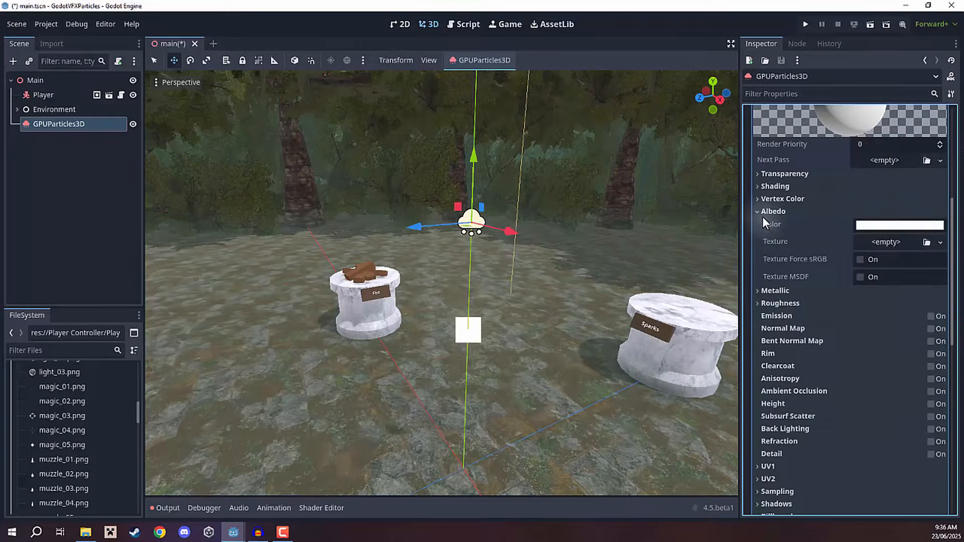
{"action": "left_click", "coordinate": [762, 213]}
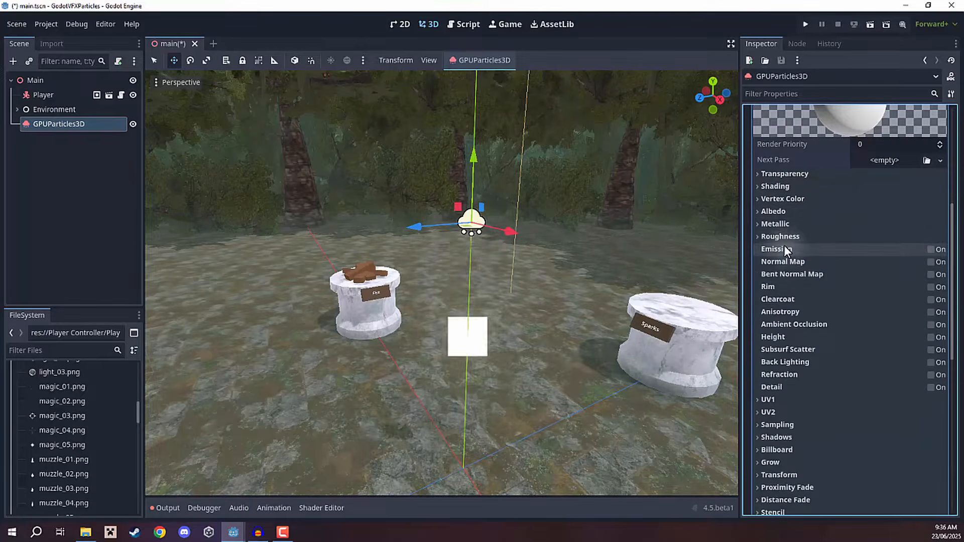
{"action": "left_click", "coordinate": [767, 212]}
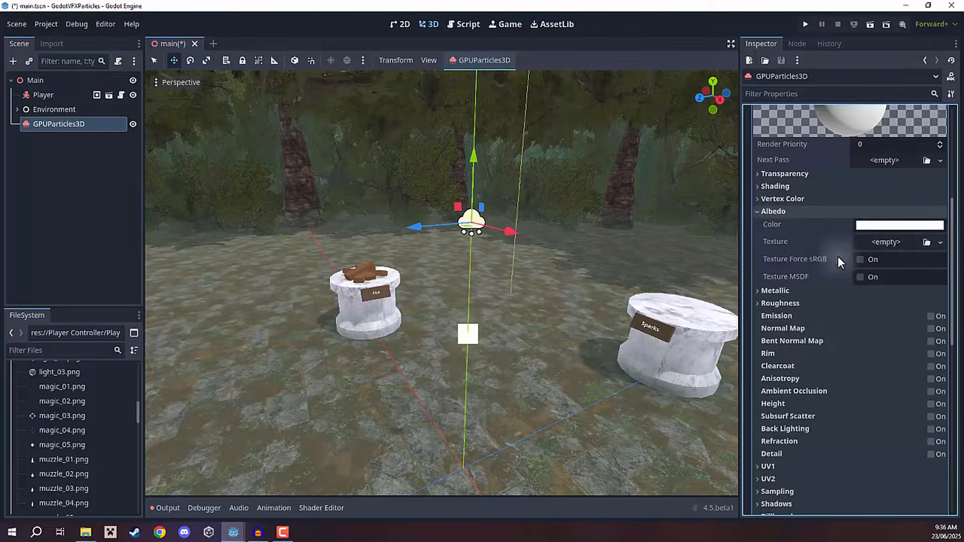
Try a magenta albedo color on the override material, then restore it to white
{"action": "left_click", "coordinate": [897, 225]}
{"action": "left_click_drag", "start_coordinate": [855, 403], "coordinate": [835, 403]}
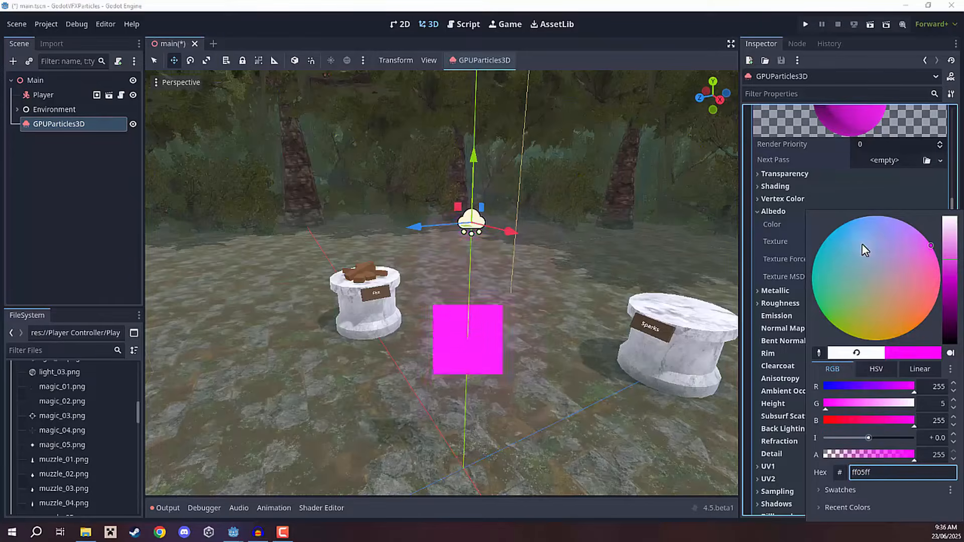
{"action": "left_click_drag", "start_coordinate": [950, 262], "coordinate": [950, 215]}
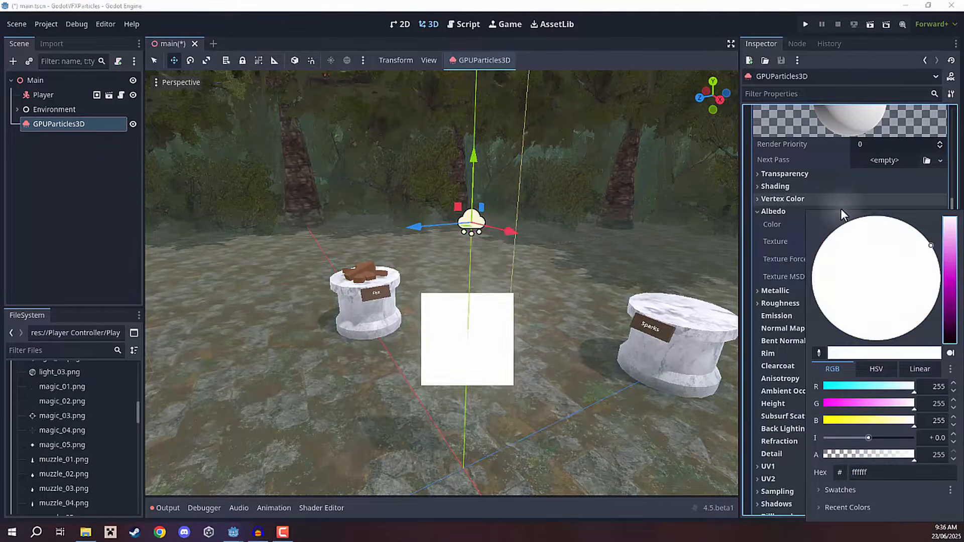
{"action": "left_click", "coordinate": [776, 212]}
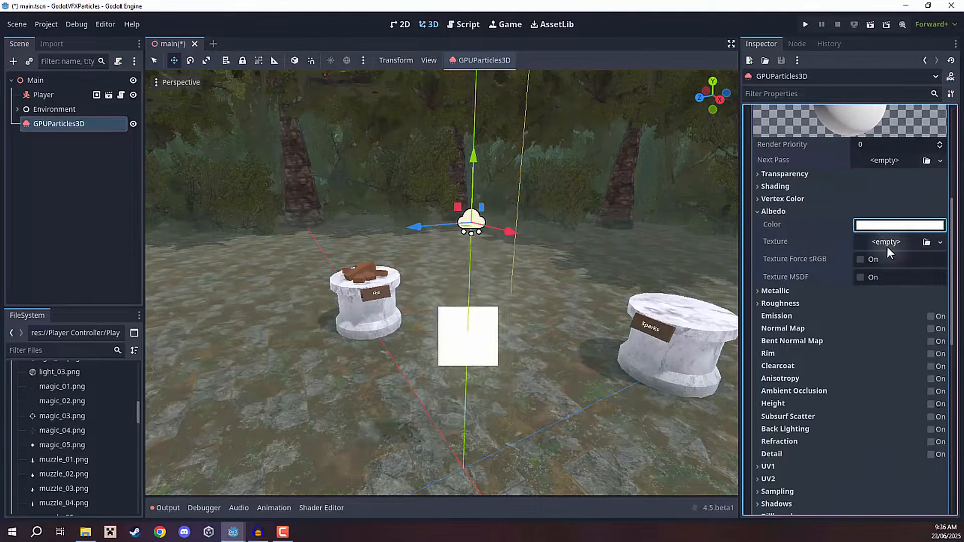
Assign smoke_09.png from the Particle Textures folder as the override material's albedo texture
{"action": "left_click", "coordinate": [885, 243]}
{"action": "left_click", "coordinate": [785, 240]}
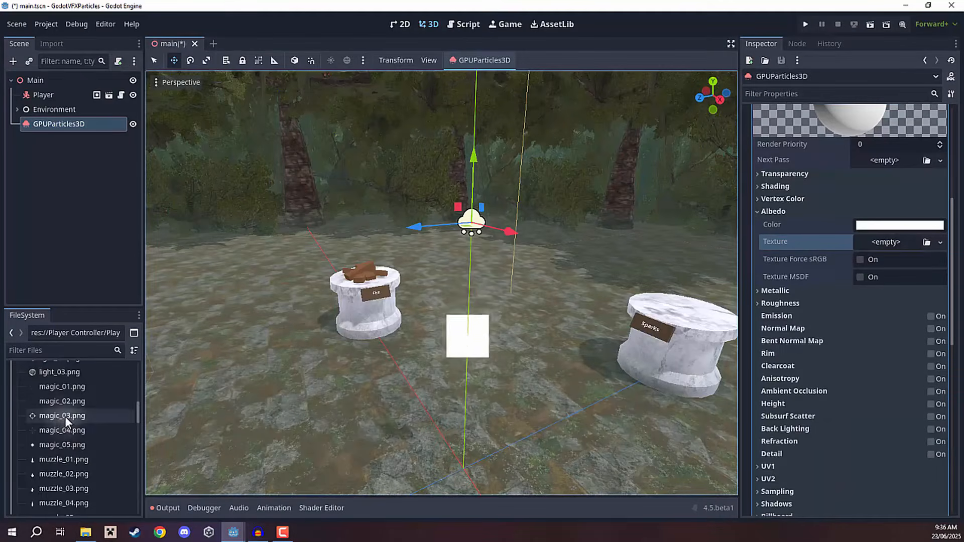
{"action": "scroll", "coordinate": [91, 432], "scroll_direction": "down", "scroll_amount": 5}
{"action": "scroll", "coordinate": [79, 452], "scroll_direction": "down", "scroll_amount": 5}
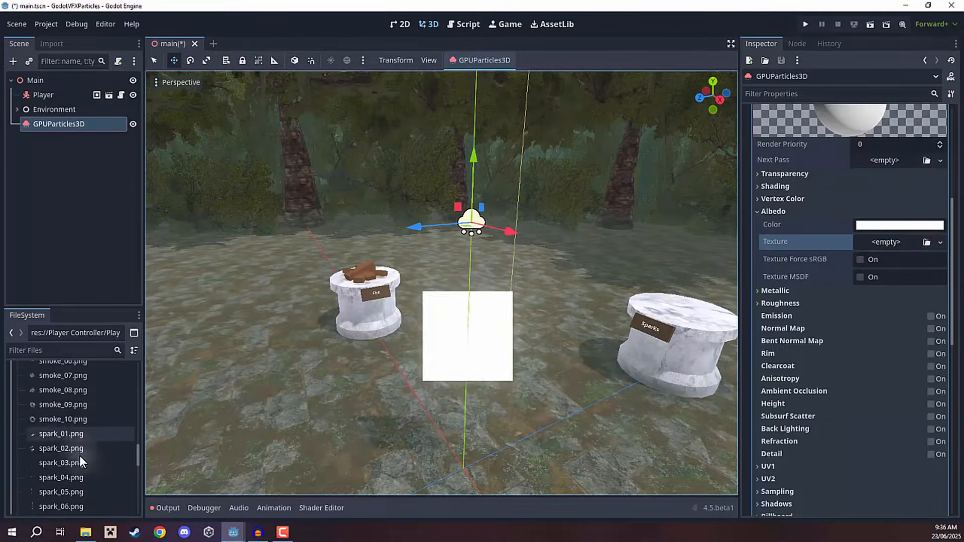
{"action": "scroll", "coordinate": [57, 421], "scroll_direction": "up", "scroll_amount": 3}
{"action": "left_click", "coordinate": [62, 406]}
{"action": "left_click_drag", "start_coordinate": [340, 404], "coordinate": [885, 239]}
Set the override material's Transparency mode to Alpha so the smoke texture's background is cut out
{"action": "mouse_move", "coordinate": [425, 325]}
{"action": "right_mouse_down"}
{"action": "mouse_move", "coordinate": [522, 311]}
{"action": "mouse_move", "coordinate": [532, 321]}
{"action": "mouse_move", "coordinate": [412, 309]}
{"action": "mouse_move", "coordinate": [425, 322]}
{"action": "right_mouse_up"}
{"action": "key", "text": "a"}
{"action": "key", "text": "s"}
{"action": "key", "text": "w"}
{"action": "key", "text": "d"}
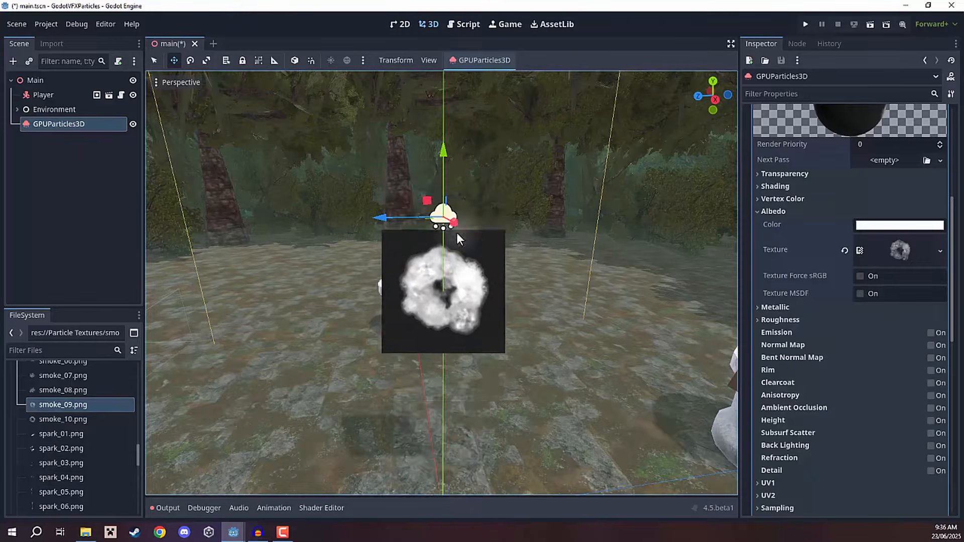
{"action": "left_click", "coordinate": [784, 174]}
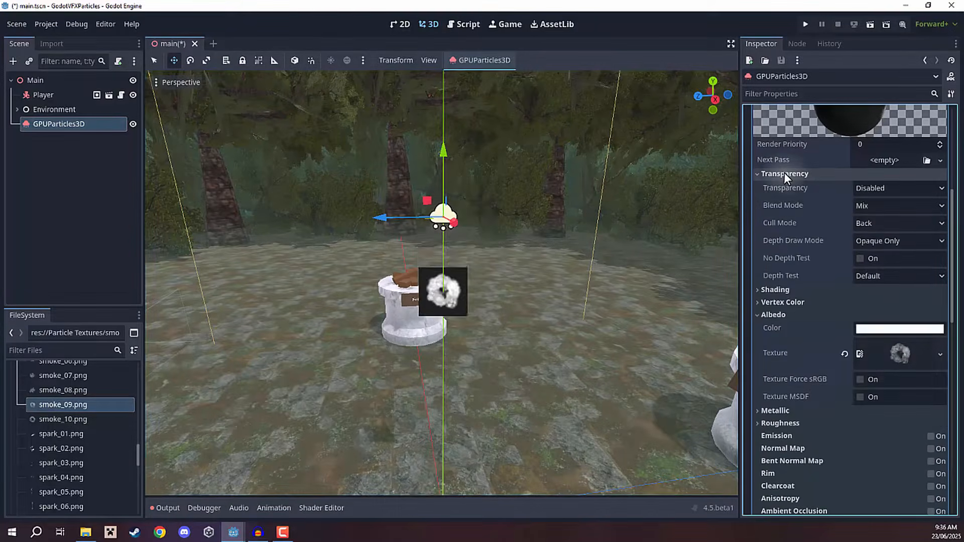
{"action": "left_click", "coordinate": [887, 187]}
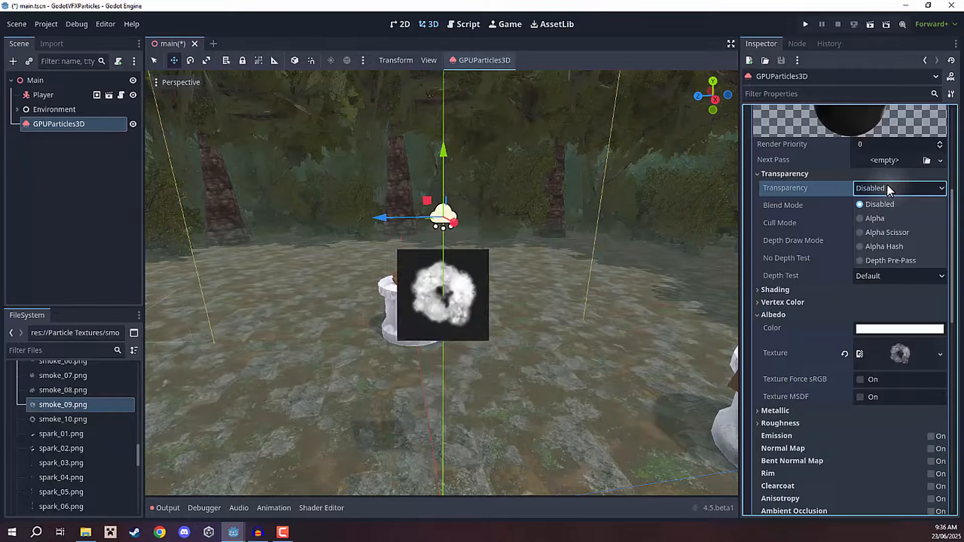
{"action": "left_click", "coordinate": [866, 219]}
Tint the smoke particles by setting the override material's albedo color to magenta
{"action": "middle_click_drag", "start_coordinate": [648, 299], "coordinate": [527, 307]}
{"action": "right_click_drag", "start_coordinate": [527, 306], "coordinate": [381, 253]}
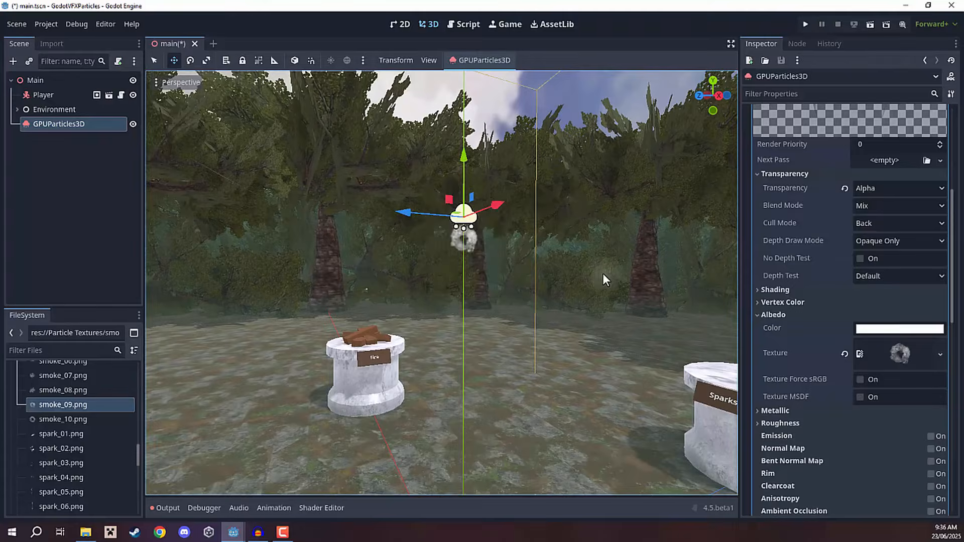
{"action": "left_click", "coordinate": [897, 328]}
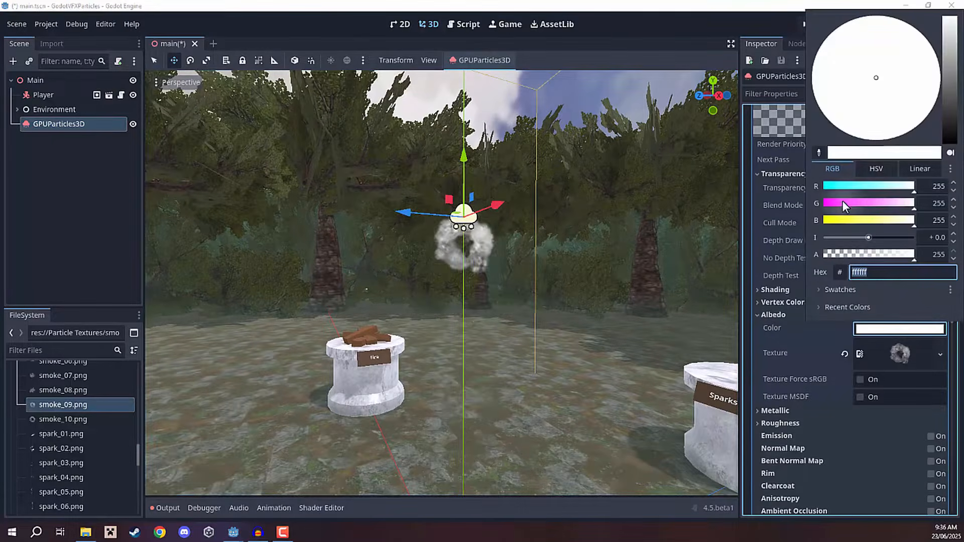
{"action": "left_click_drag", "start_coordinate": [842, 202], "coordinate": [724, 213]}
{"action": "left_click", "coordinate": [503, 291]}
Collapse the Geometry settings and view the tinted smoke particles from several sides
{"action": "right_click_drag", "start_coordinate": [495, 294], "coordinate": [547, 323]}
{"action": "scroll", "coordinate": [854, 231], "scroll_direction": "up", "scroll_amount": 10}
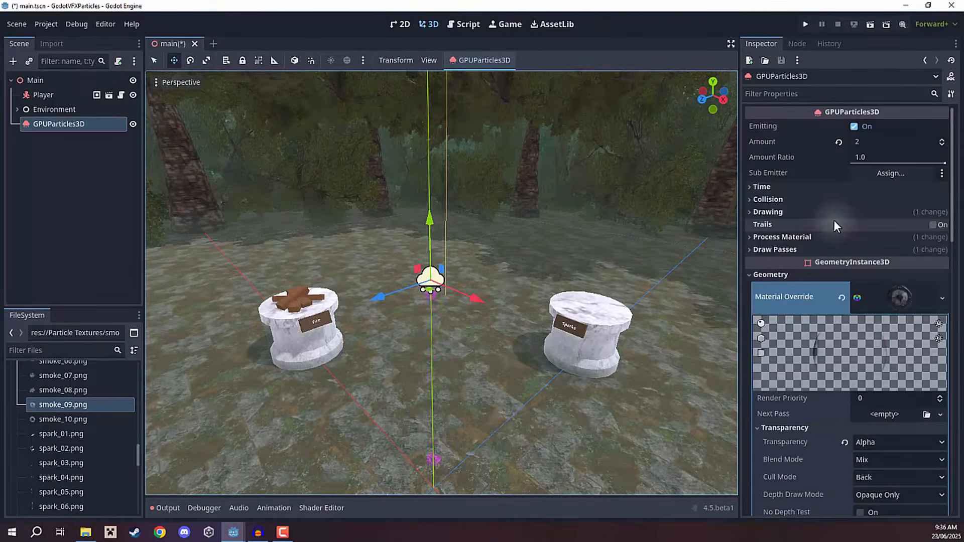
{"action": "left_click", "coordinate": [770, 274]}
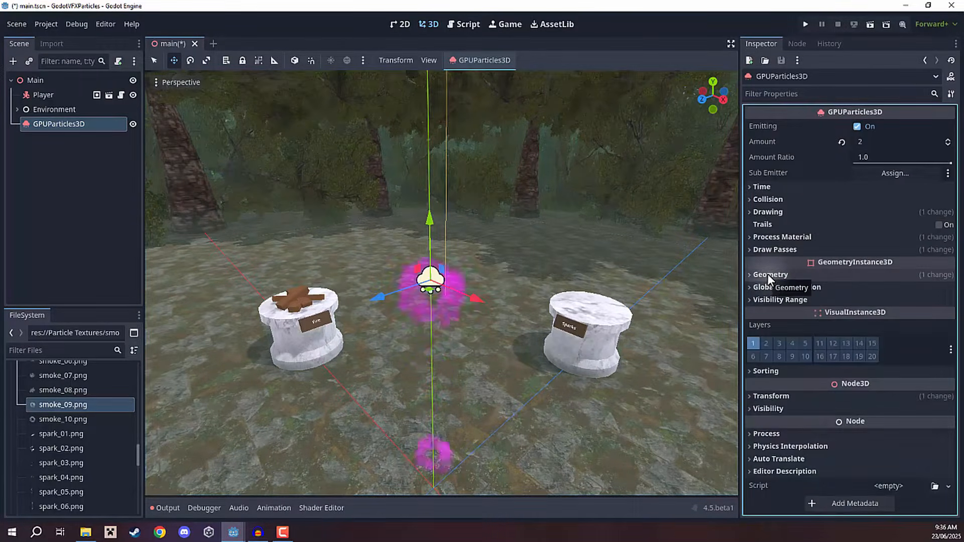
{"action": "right_click_drag", "start_coordinate": [361, 294], "coordinate": [291, 292]}
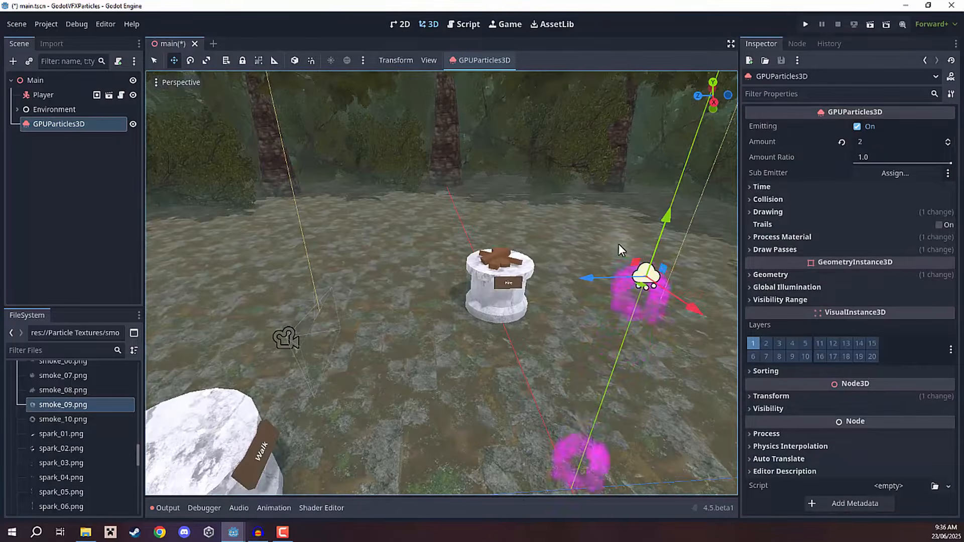
{"action": "right_click_drag", "start_coordinate": [491, 273], "coordinate": [531, 273]}
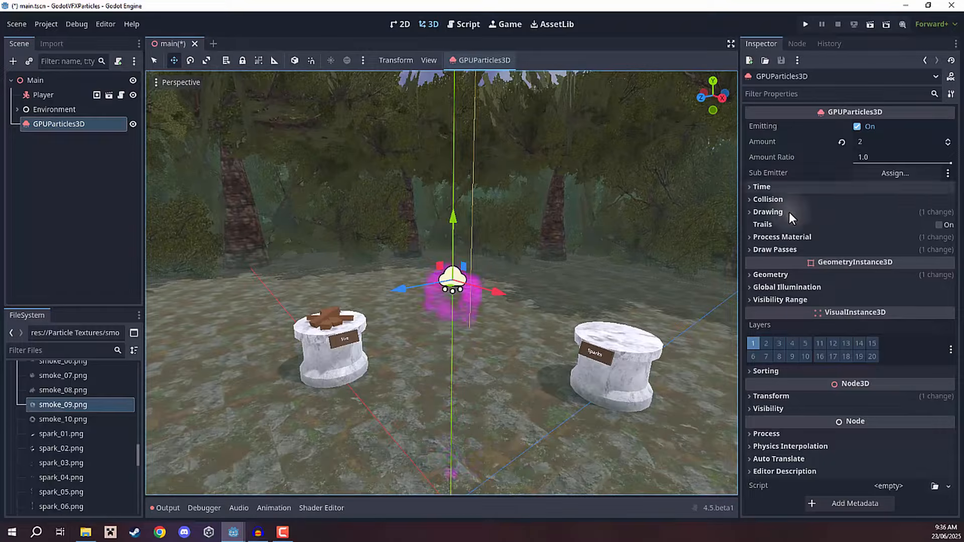
Look through the Process Material's property groups, including Spawn and Animated Velocity
{"action": "left_click", "coordinate": [782, 238]}
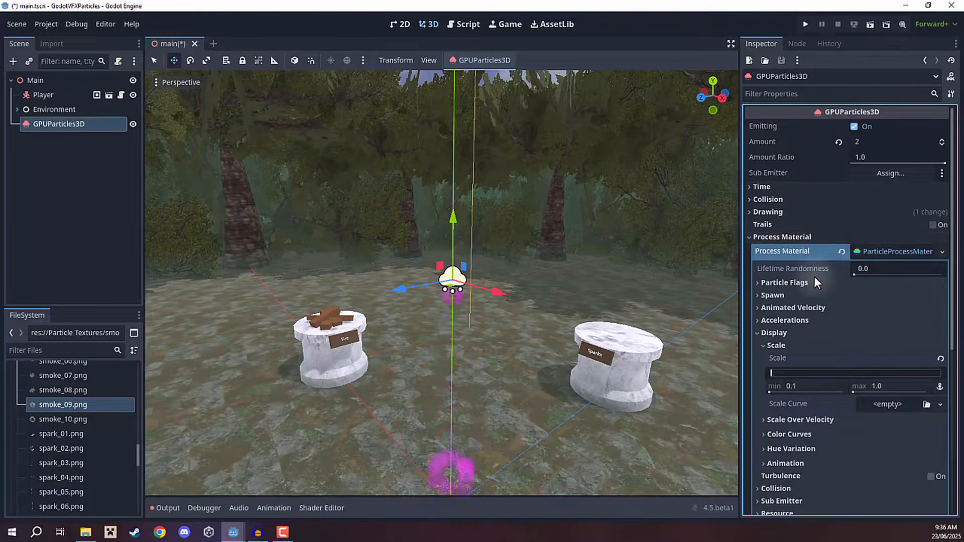
{"action": "scroll", "coordinate": [815, 276], "scroll_direction": "down", "scroll_amount": 5}
{"action": "scroll", "coordinate": [809, 278], "scroll_direction": "up", "scroll_amount": 2}
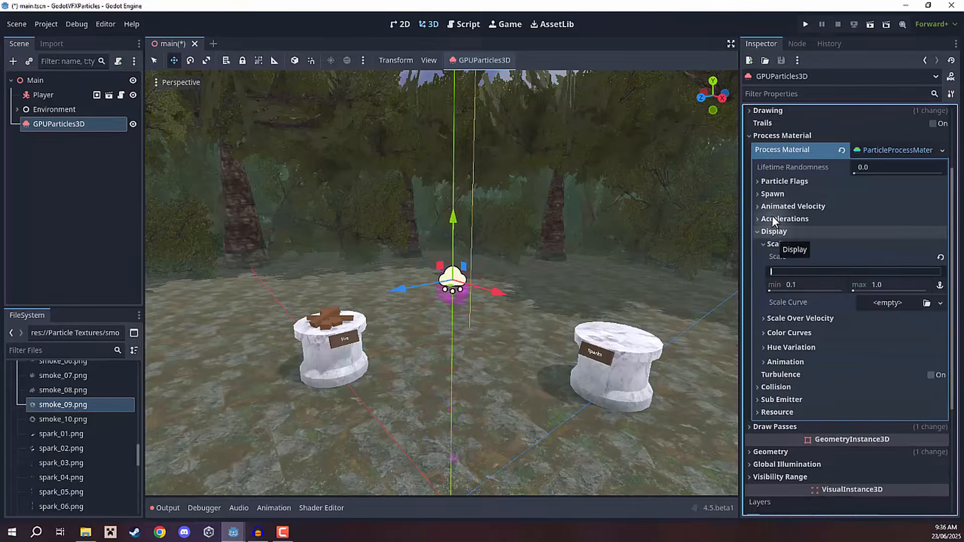
{"action": "left_click", "coordinate": [768, 195]}
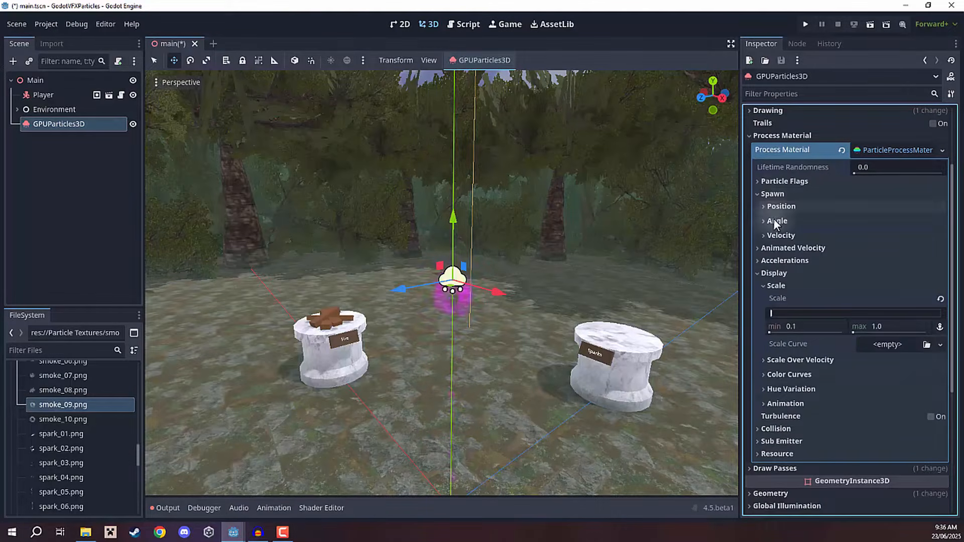
{"action": "left_click", "coordinate": [794, 194]}
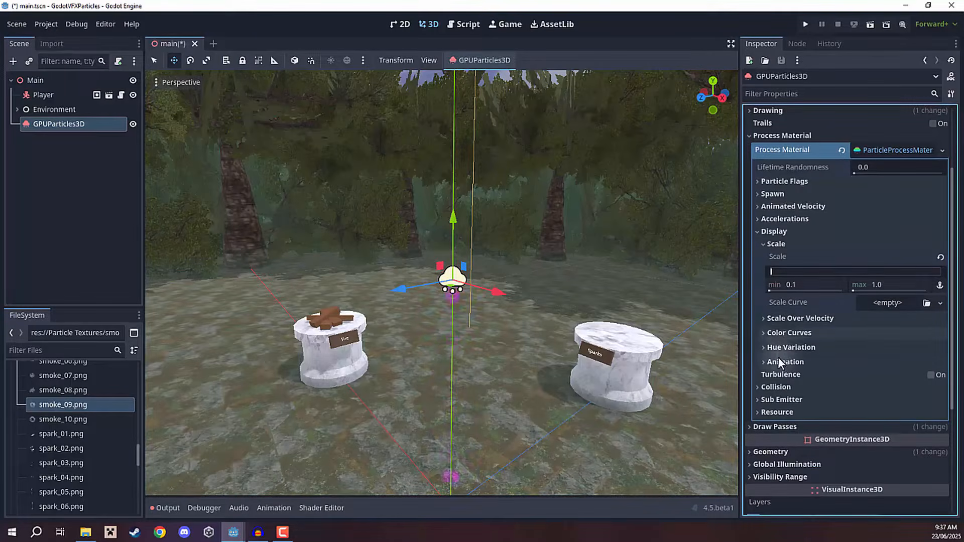
{"action": "left_click", "coordinate": [782, 207]}
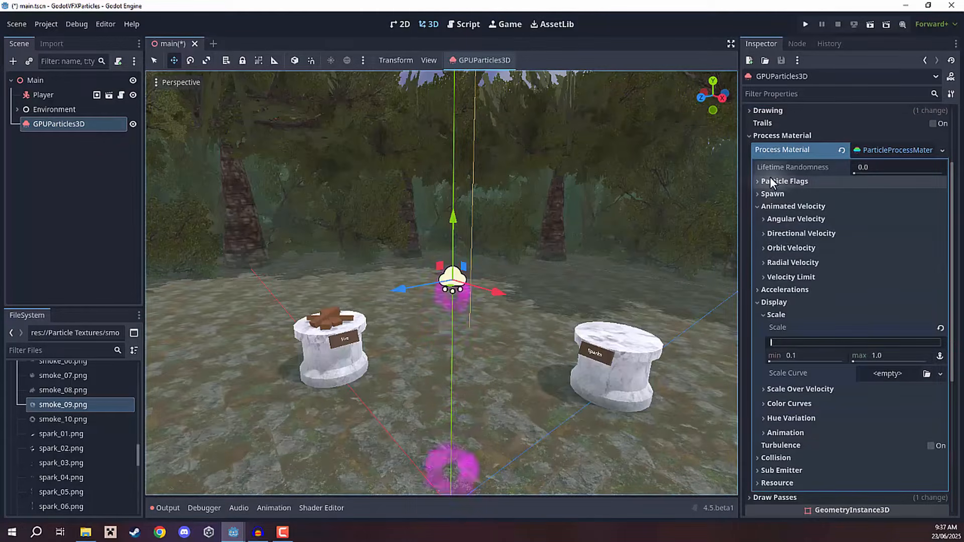
{"action": "scroll", "coordinate": [812, 228], "scroll_direction": "down", "scroll_amount": 5}
{"action": "scroll", "coordinate": [786, 243], "scroll_direction": "up", "scroll_amount": 5}
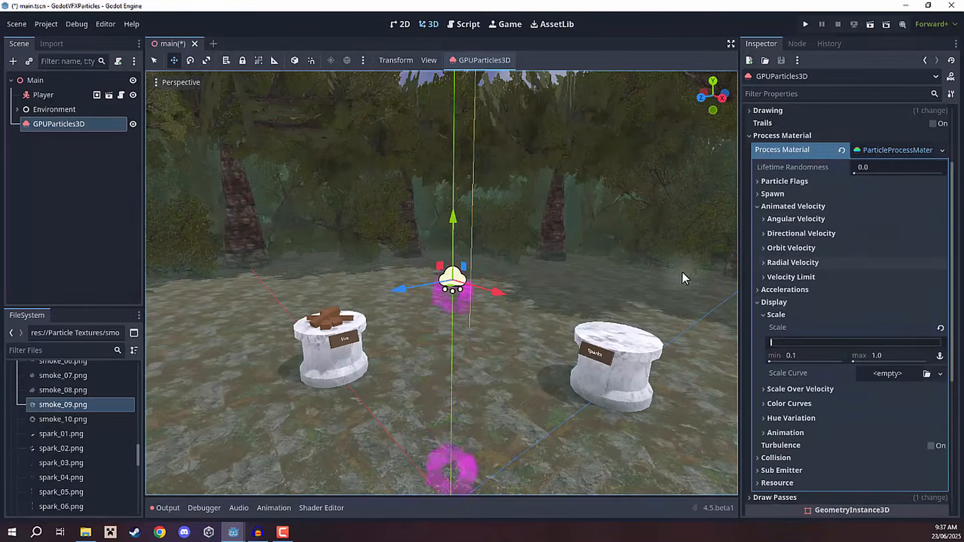
{"action": "mouse_move", "coordinate": [501, 250]}
{"action": "right_mouse_down"}
{"action": "mouse_move", "coordinate": [608, 310]}
{"action": "mouse_move", "coordinate": [562, 296]}
{"action": "mouse_move", "coordinate": [515, 253]}
{"action": "right_mouse_up"}
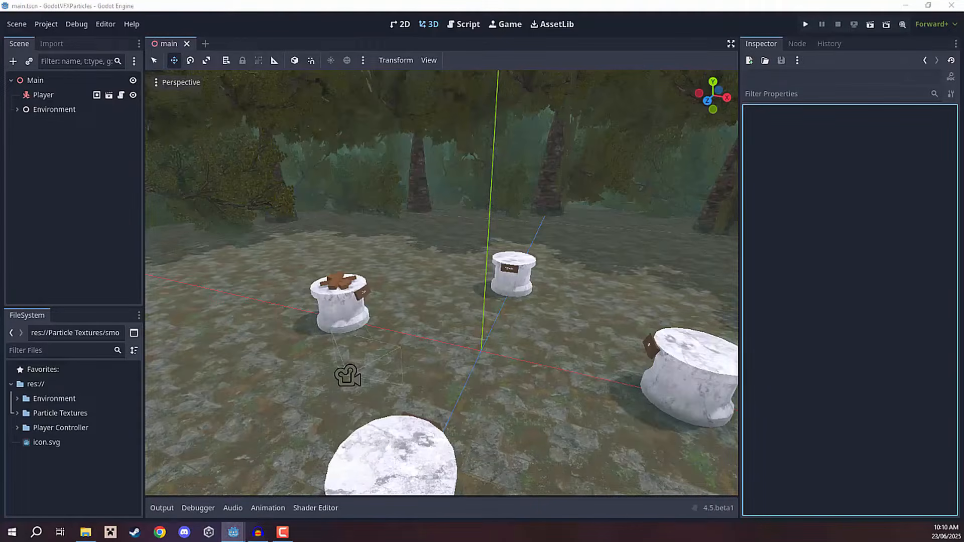
Add a GPUParticles3D node to the Main scene and rename it Sparks
{"action": "mouse_move", "coordinate": [569, 237]}
{"action": "right_mouse_down"}
{"action": "mouse_move", "coordinate": [591, 238]}
{"action": "mouse_move", "coordinate": [583, 224]}
{"action": "right_mouse_up"}
{"action": "key", "text": "w"}
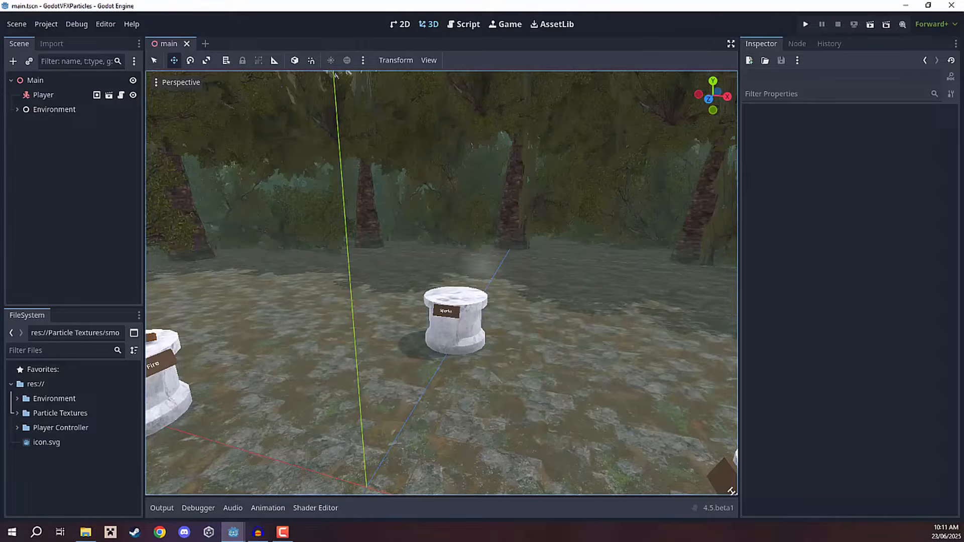
{"action": "right_click_drag", "start_coordinate": [465, 241], "coordinate": [490, 272]}
{"action": "key", "text": "a"}
{"action": "key", "text": "w"}
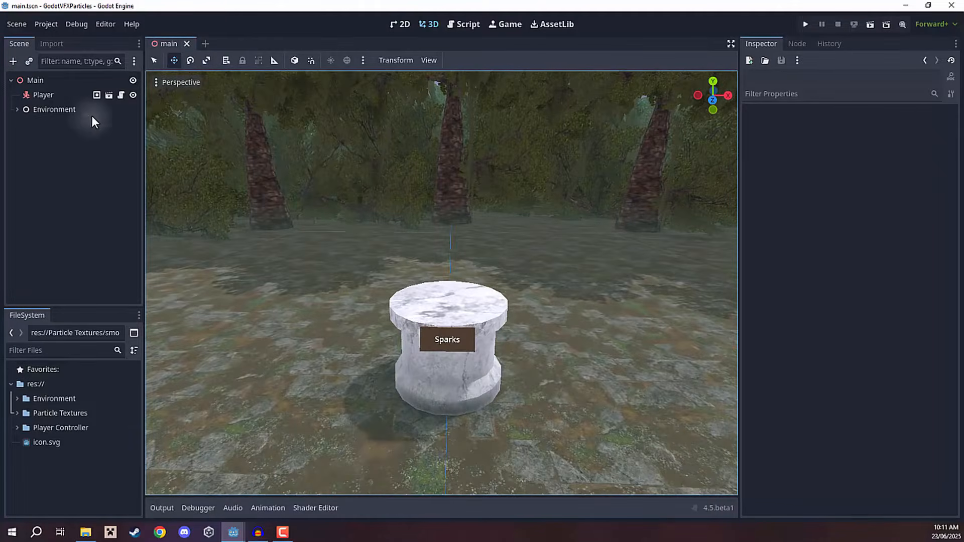
{"action": "left_click", "coordinate": [15, 62]}
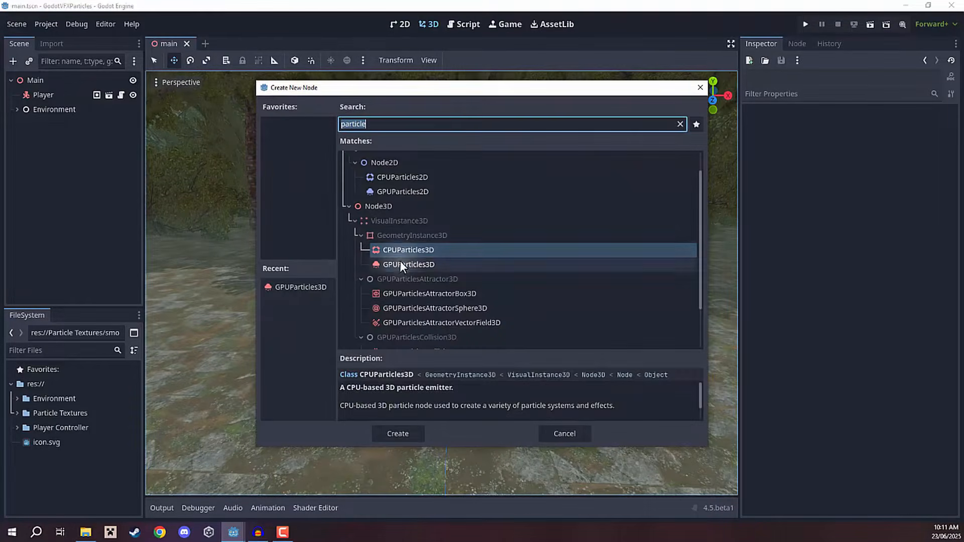
{"action": "left_click", "coordinate": [394, 265]}
{"action": "left_click", "coordinate": [408, 433]}
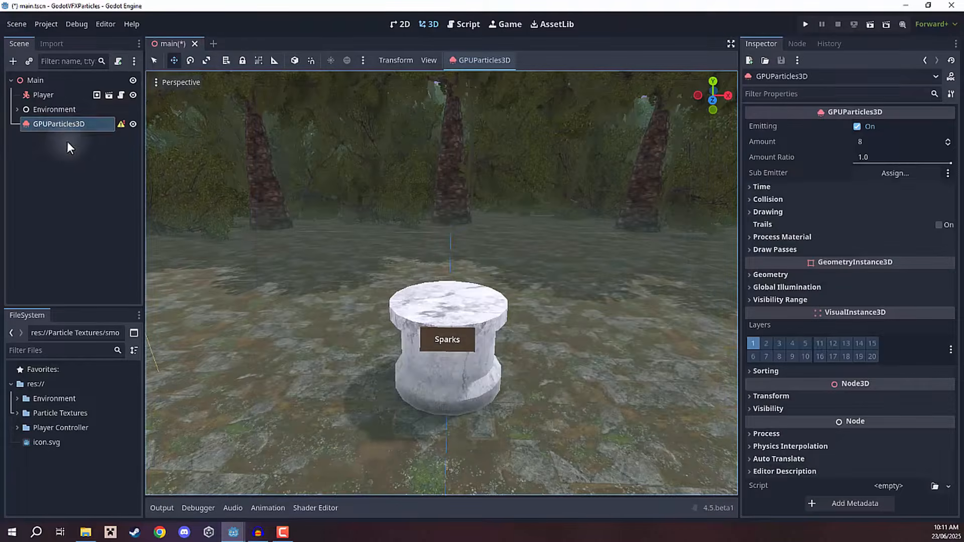
{"action": "type", "text": "Sparks"}
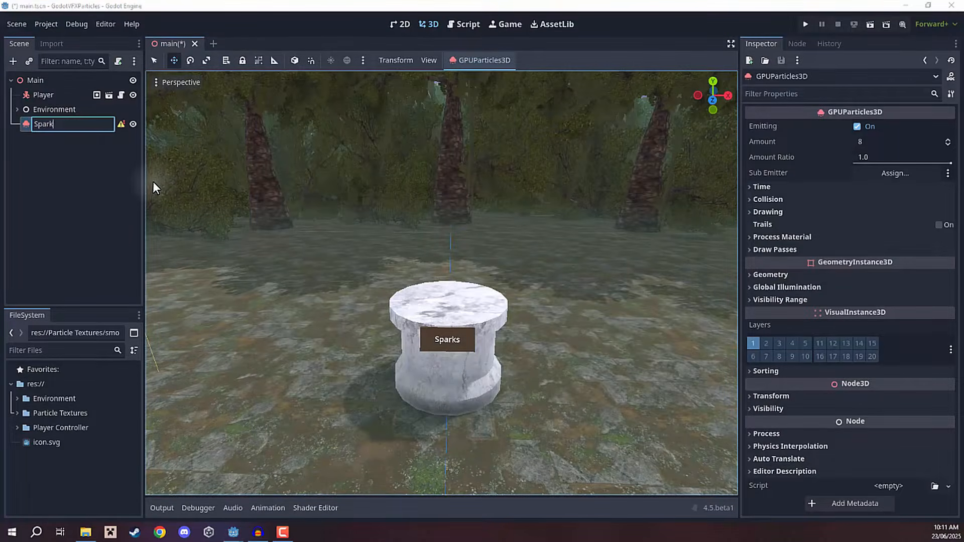
{"action": "key", "text": "Return"}
Move the Sparks particle node to just above the centre of the Sparks pedestal's top
{"action": "key", "text": "s"}
{"action": "right_click_drag", "start_coordinate": [540, 296], "coordinate": [359, 312]}
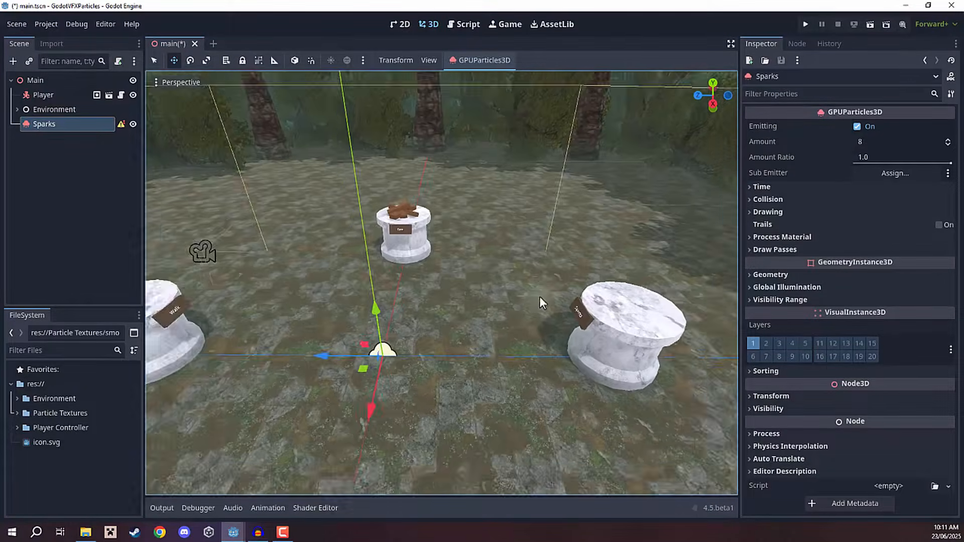
{"action": "left_click_drag", "start_coordinate": [364, 345], "coordinate": [609, 274]}
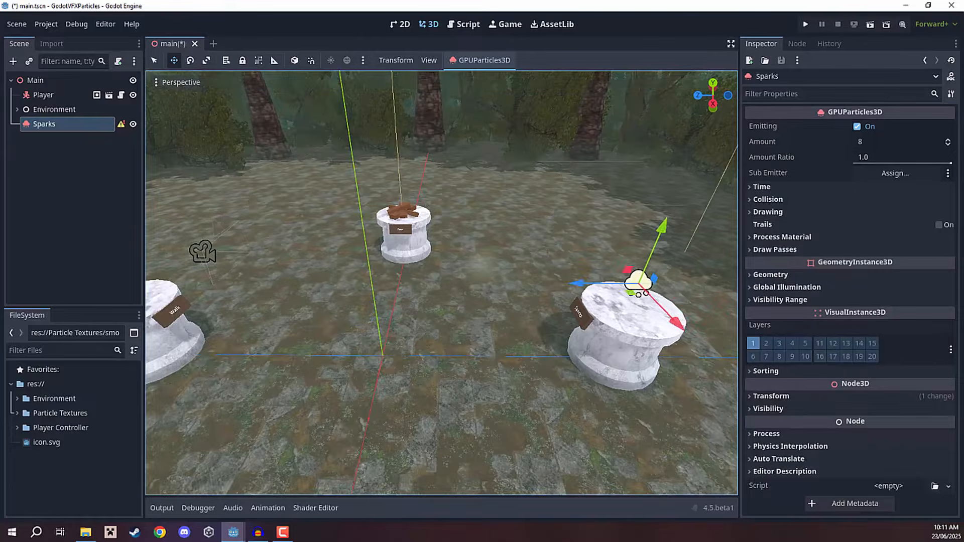
{"action": "key", "text": "w"}
{"action": "right_click_drag", "start_coordinate": [477, 249], "coordinate": [477, 191]}
{"action": "left_click_drag", "start_coordinate": [499, 223], "coordinate": [507, 239]}
{"action": "key", "text": "a"}
{"action": "right_click_drag", "start_coordinate": [446, 199], "coordinate": [621, 239]}
{"action": "key", "text": "a"}
{"action": "key", "text": "s"}
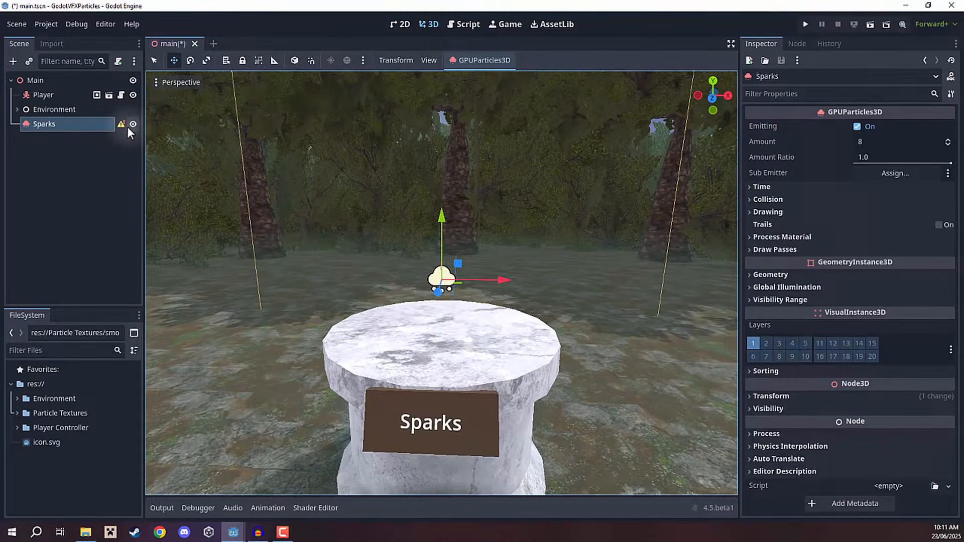
Assign a new QuadMesh to the first draw pass of the Sparks particles
{"action": "mouse_move", "coordinate": [121, 125]}
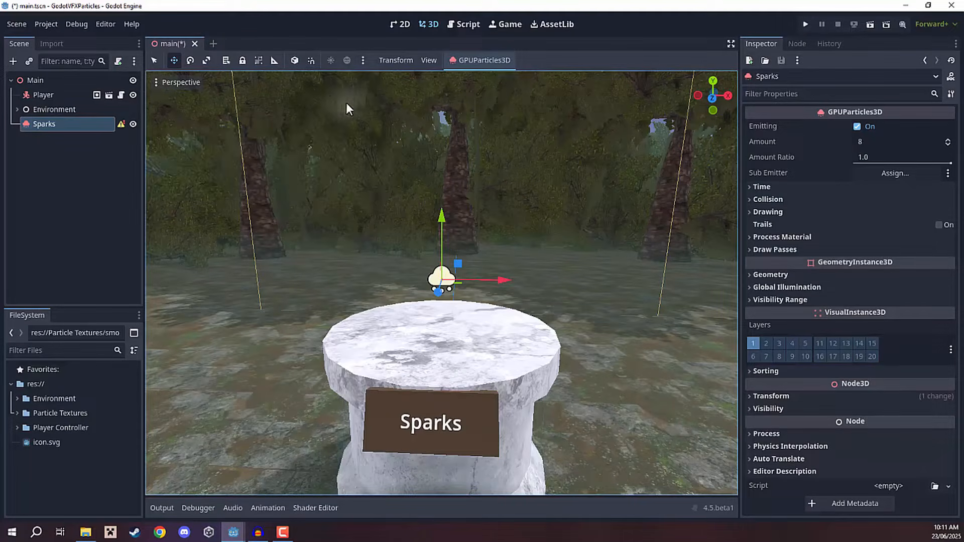
{"action": "left_click", "coordinate": [760, 249]}
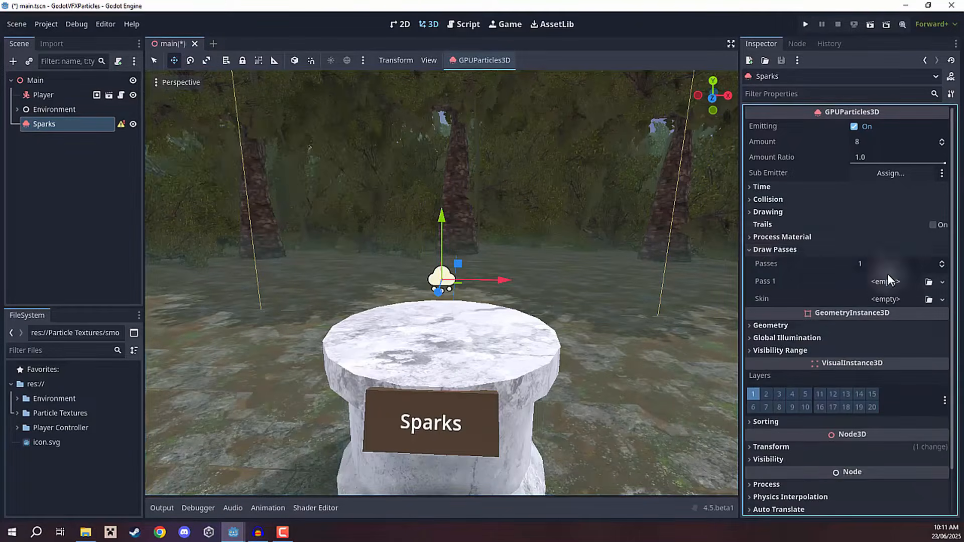
{"action": "left_click", "coordinate": [942, 286]}
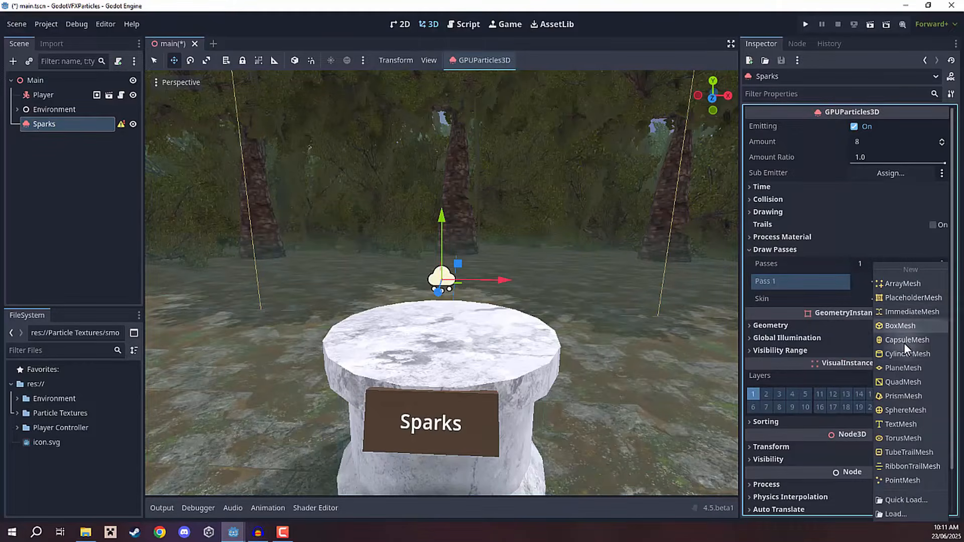
{"action": "left_click", "coordinate": [897, 381]}
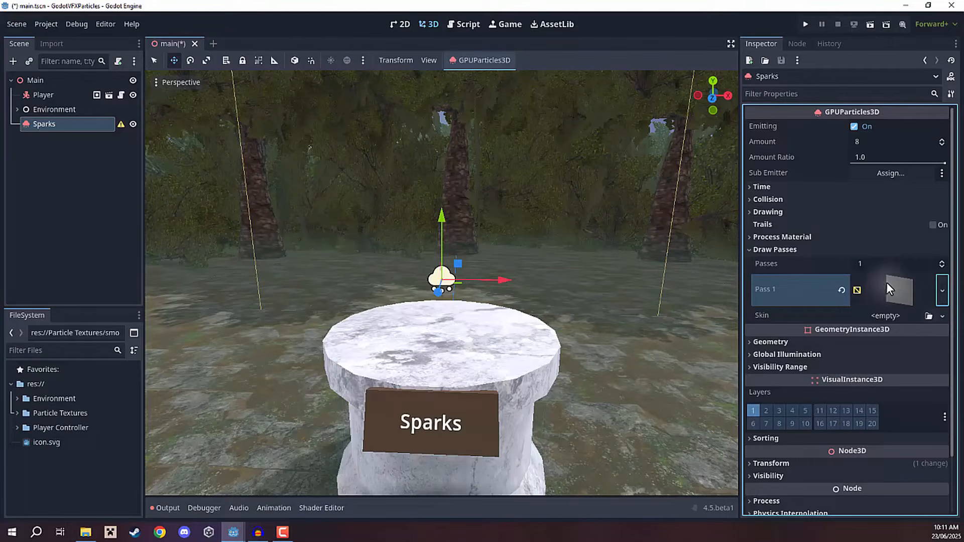
Give the Sparks particles a new ParticleProcessMaterial and raise the node higher above the pedestal
{"action": "left_click", "coordinate": [807, 235]}
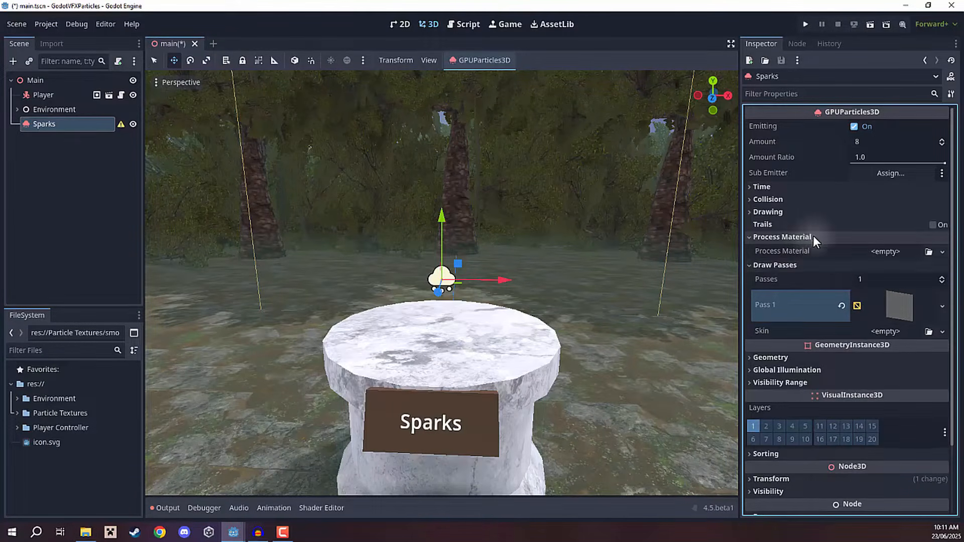
{"action": "left_click", "coordinate": [942, 251]}
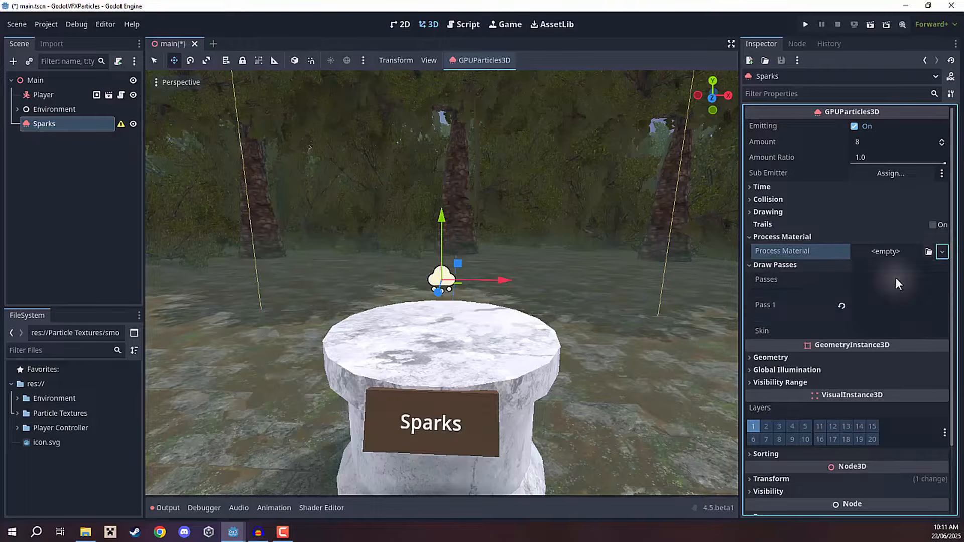
{"action": "left_click", "coordinate": [896, 277]}
{"action": "left_click_drag", "start_coordinate": [442, 223], "coordinate": [549, 195]}
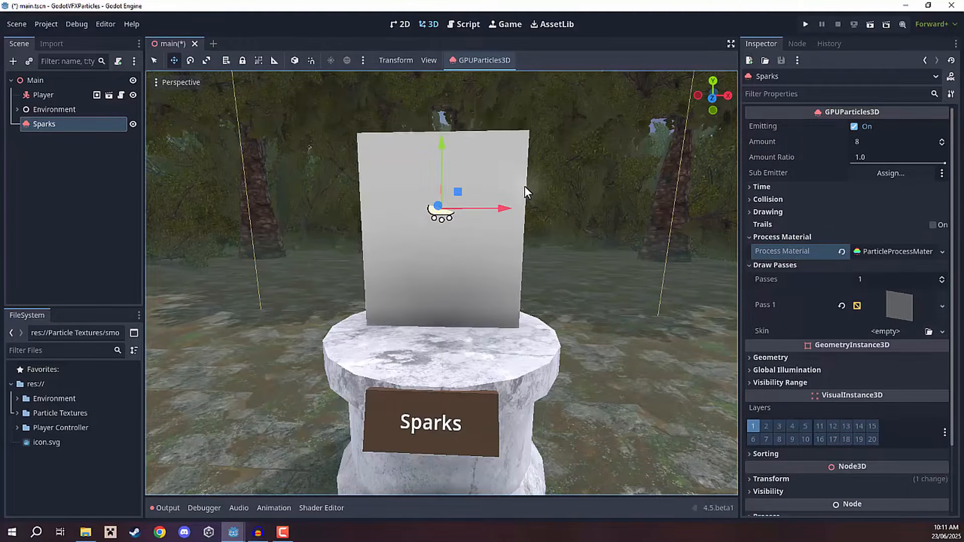
Expand the Particle Textures folder and browse to the spark images
{"action": "left_click", "coordinate": [17, 413]}
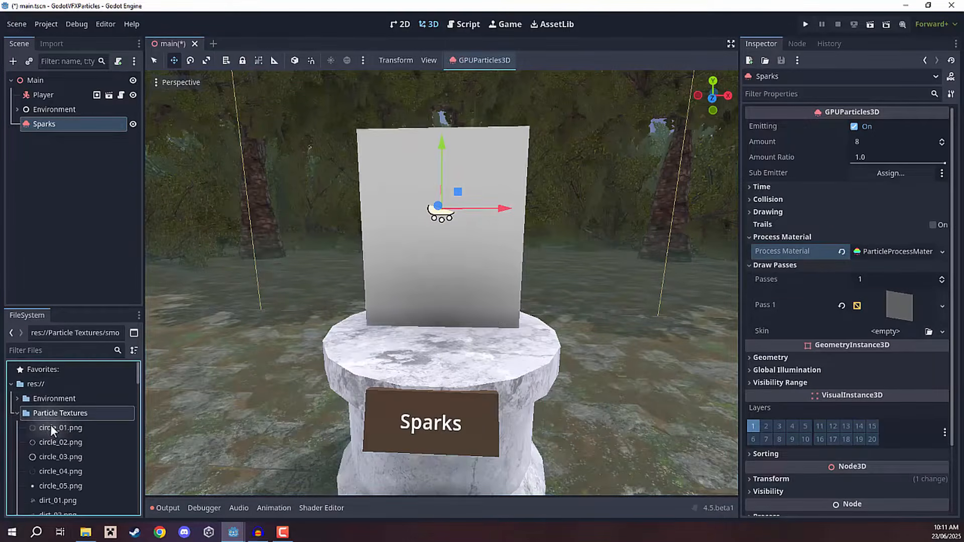
{"action": "scroll", "coordinate": [53, 426], "scroll_direction": "down", "scroll_amount": 5}
{"action": "scroll", "coordinate": [59, 429], "scroll_direction": "down", "scroll_amount": 8}
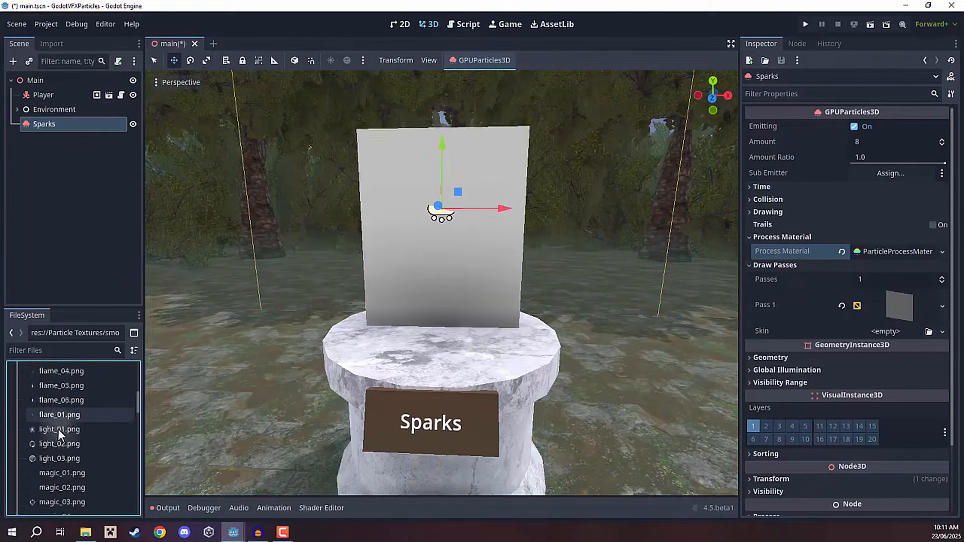
{"action": "scroll", "coordinate": [64, 438], "scroll_direction": "down", "scroll_amount": 9}
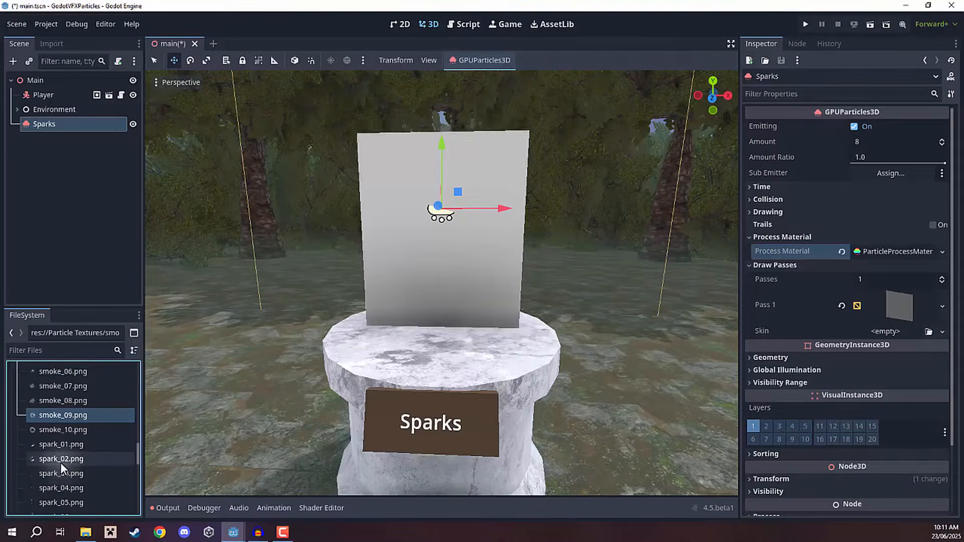
{"action": "scroll", "coordinate": [884, 227], "scroll_direction": "down", "scroll_amount": 3}
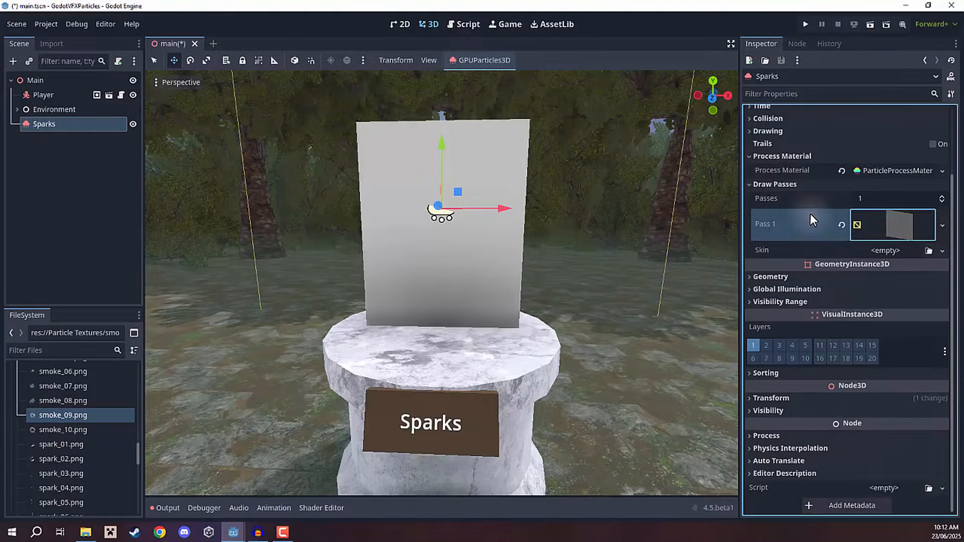
Add a new StandardMaterial3D as the geometry material override of the Sparks particles
{"action": "left_click", "coordinate": [783, 277]}
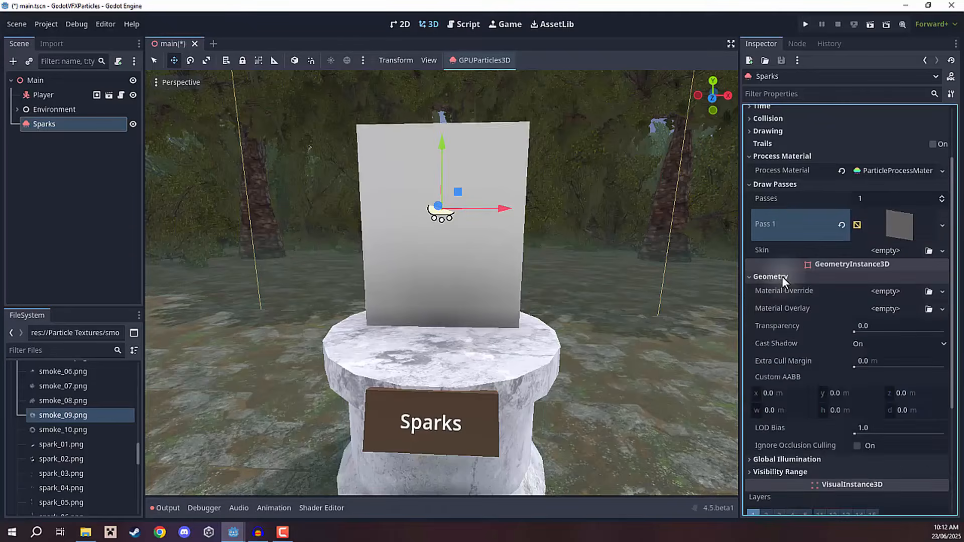
{"action": "left_click", "coordinate": [900, 292]}
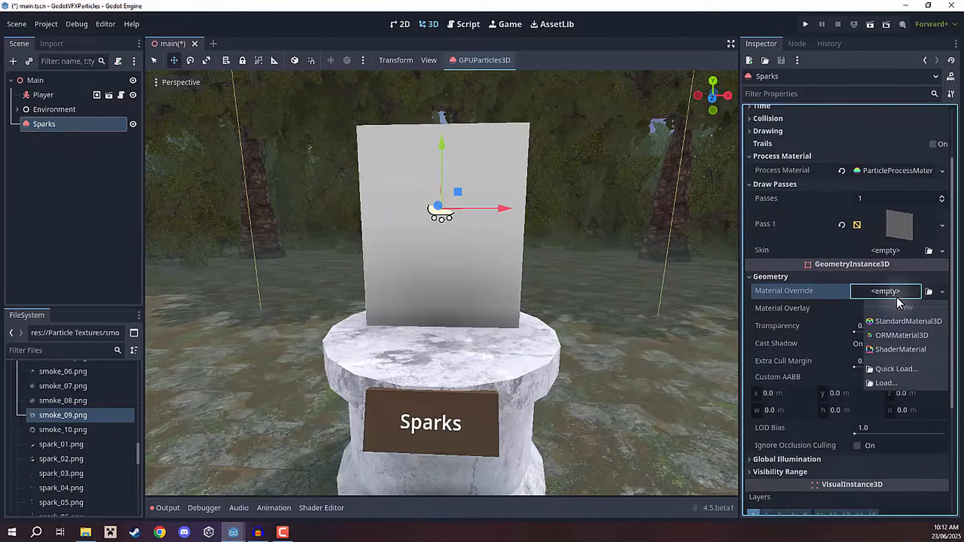
{"action": "left_click", "coordinate": [893, 321]}
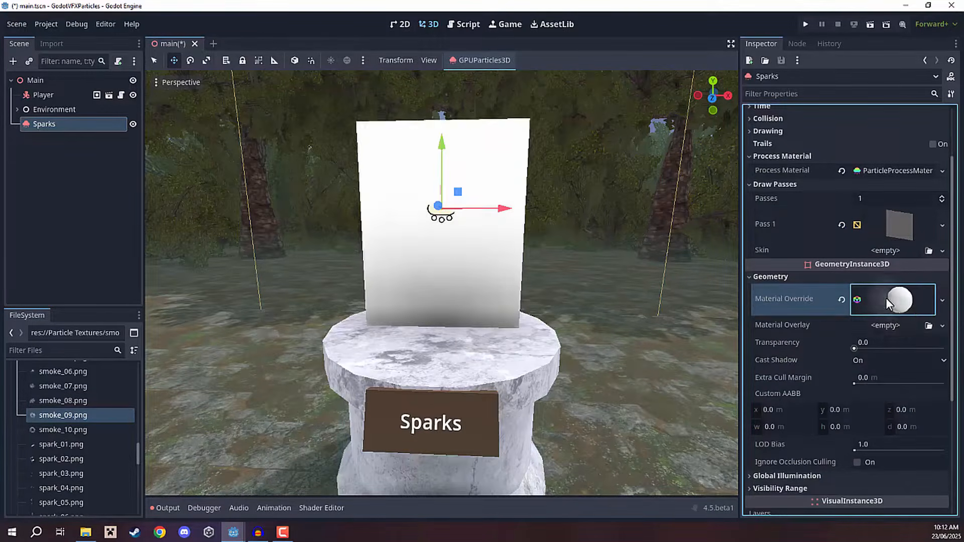
Try spark_02.png as the override material's albedo texture and replace it with spark_06.png
{"action": "left_click", "coordinate": [886, 298]}
{"action": "scroll", "coordinate": [868, 246], "scroll_direction": "down", "scroll_amount": 3}
{"action": "scroll", "coordinate": [866, 236], "scroll_direction": "down", "scroll_amount": 2}
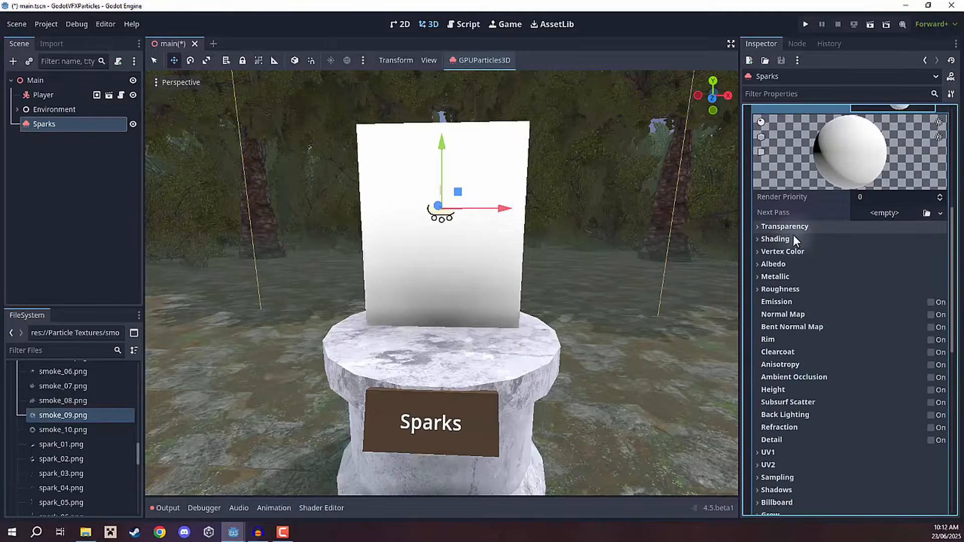
{"action": "left_click", "coordinate": [765, 263]}
{"action": "scroll", "coordinate": [813, 248], "scroll_direction": "down", "scroll_amount": 2}
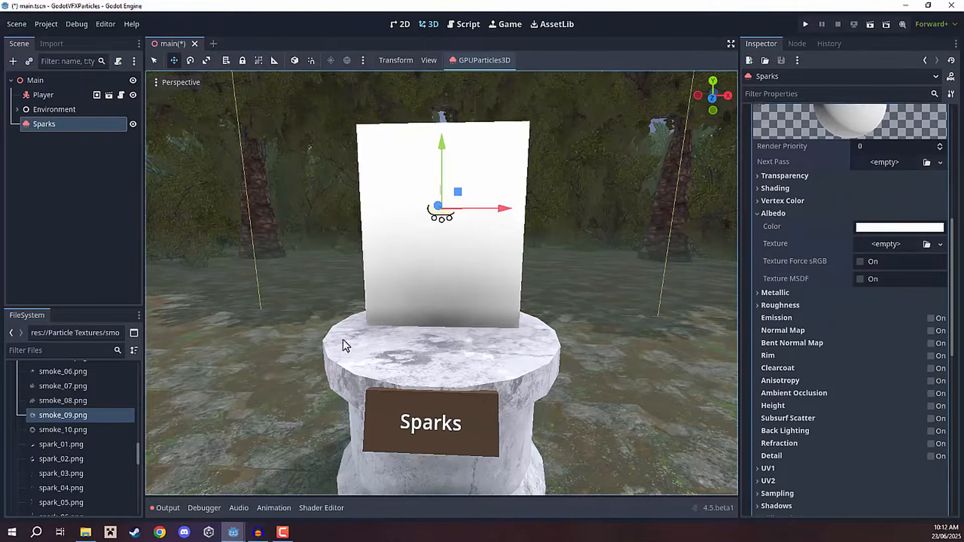
{"action": "left_click_drag", "start_coordinate": [60, 459], "coordinate": [889, 247]}
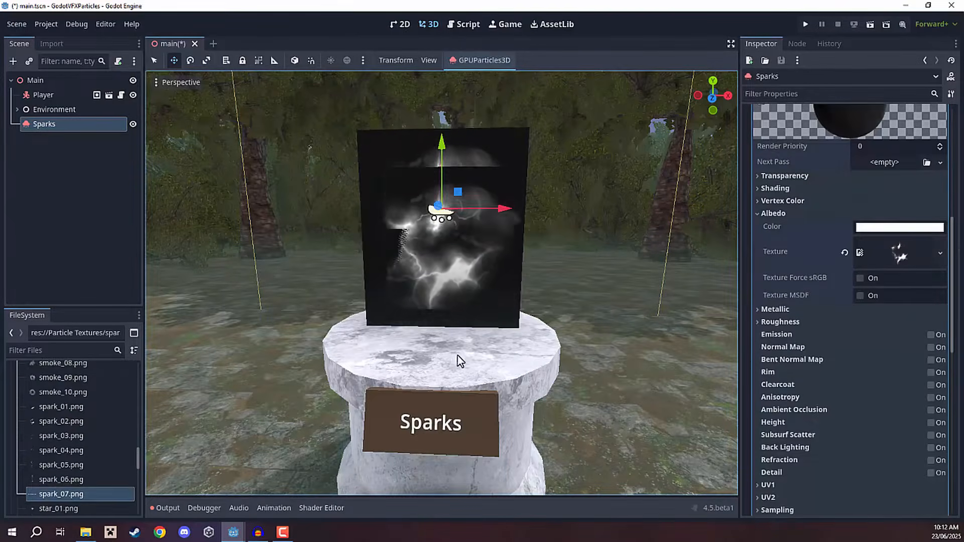
{"action": "left_click_drag", "start_coordinate": [60, 482], "coordinate": [914, 257]}
{"action": "right_click_drag", "start_coordinate": [506, 265], "coordinate": [473, 236]}
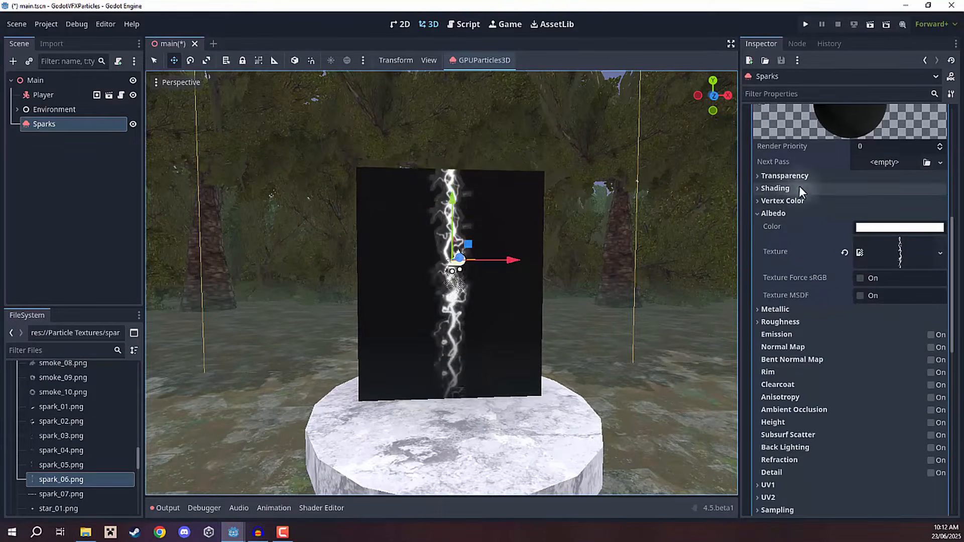
Set the override material's Transparency to Alpha and view the lightning particle from several sides
{"action": "left_click", "coordinate": [786, 175]}
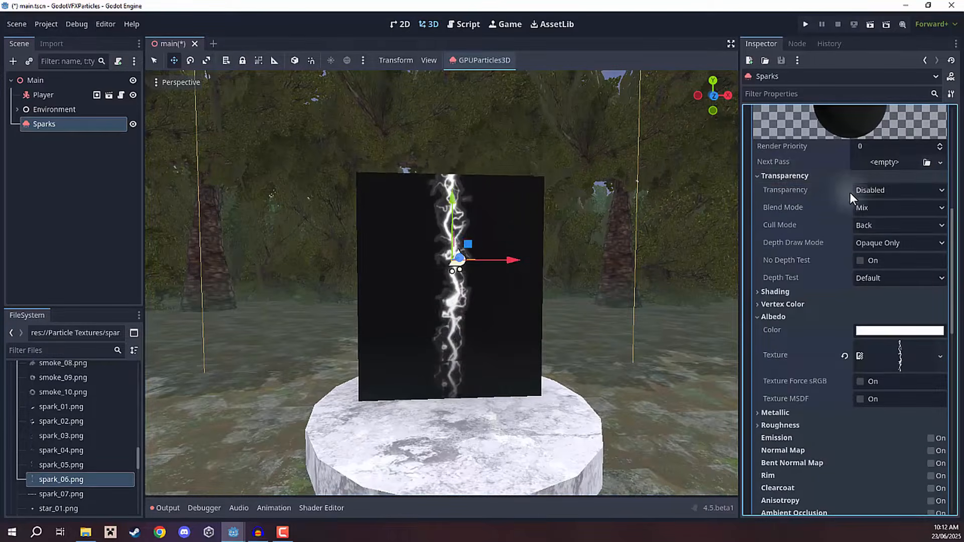
{"action": "left_click", "coordinate": [881, 190]}
{"action": "key", "text": "Escape"}
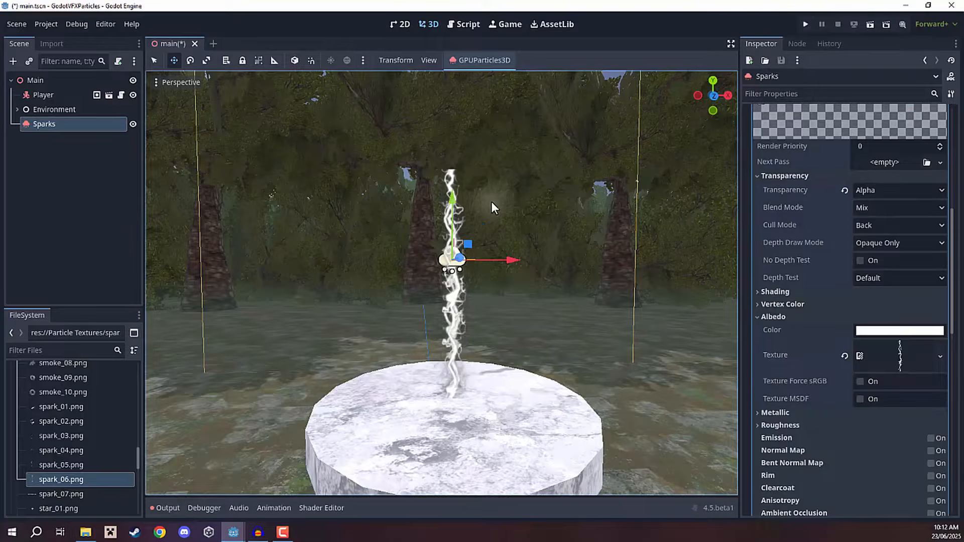
{"action": "right_click_drag", "start_coordinate": [492, 202], "coordinate": [512, 212]}
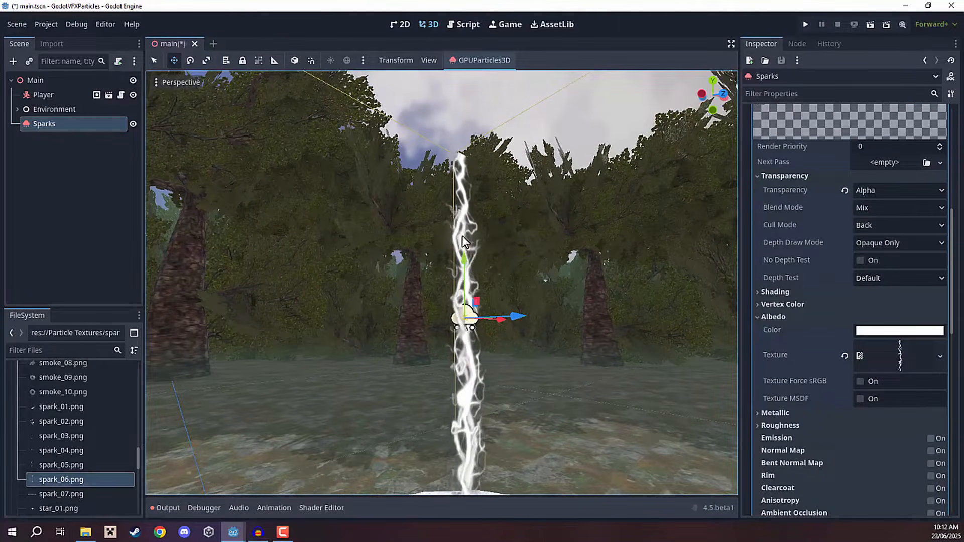
{"action": "right_click_drag", "start_coordinate": [508, 223], "coordinate": [450, 282]}
{"action": "key", "text": "s"}
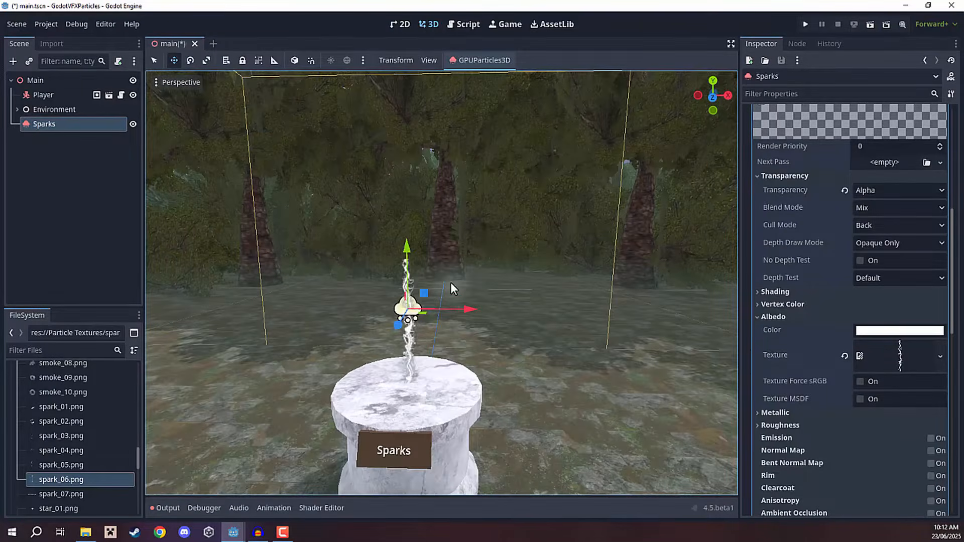
Try moving the Sparks emitter around above the pedestal and undo the move
{"action": "left_click_drag", "start_coordinate": [447, 238], "coordinate": [492, 188]}
{"action": "key", "text": "ctrl+z"}
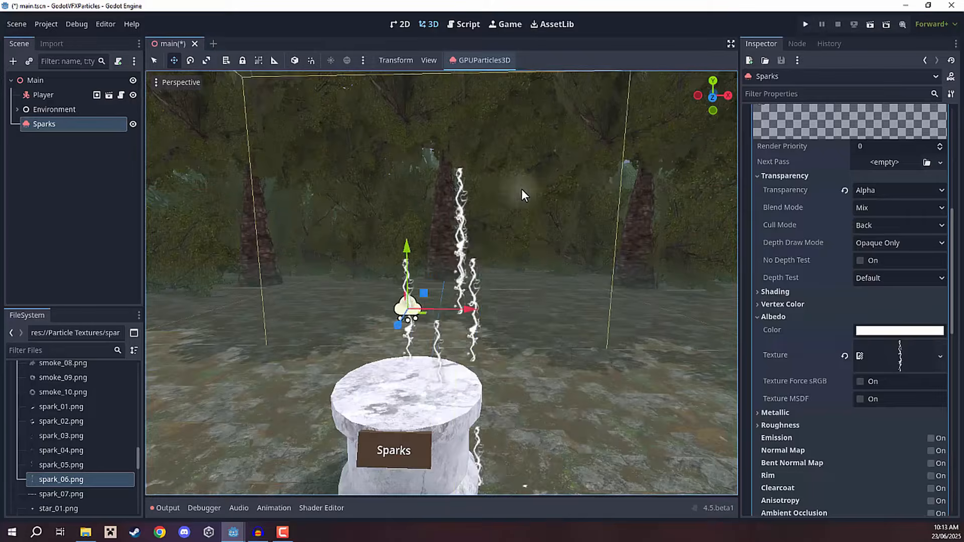
{"action": "key", "text": "s"}
{"action": "right_click_drag", "start_coordinate": [521, 189], "coordinate": [432, 253]}
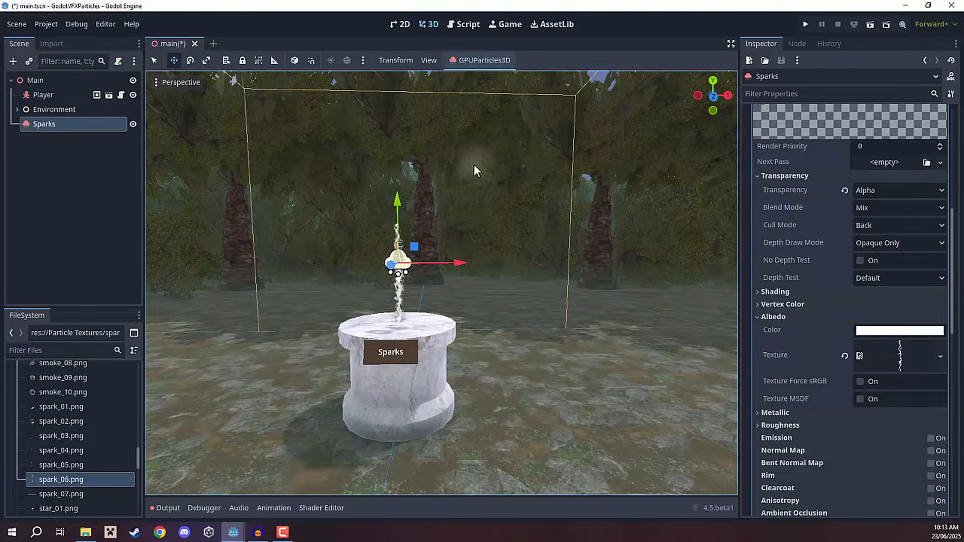
{"action": "right_click_drag", "start_coordinate": [517, 239], "coordinate": [488, 265]}
{"action": "key", "text": "w"}
{"action": "key", "text": "d"}
{"action": "key", "text": "s"}
{"action": "key", "text": "a"}
Open the process material of the Sparks particles and expand the Velocity settings in its Spawn group
{"action": "scroll", "coordinate": [844, 251], "scroll_direction": "down", "scroll_amount": 2}
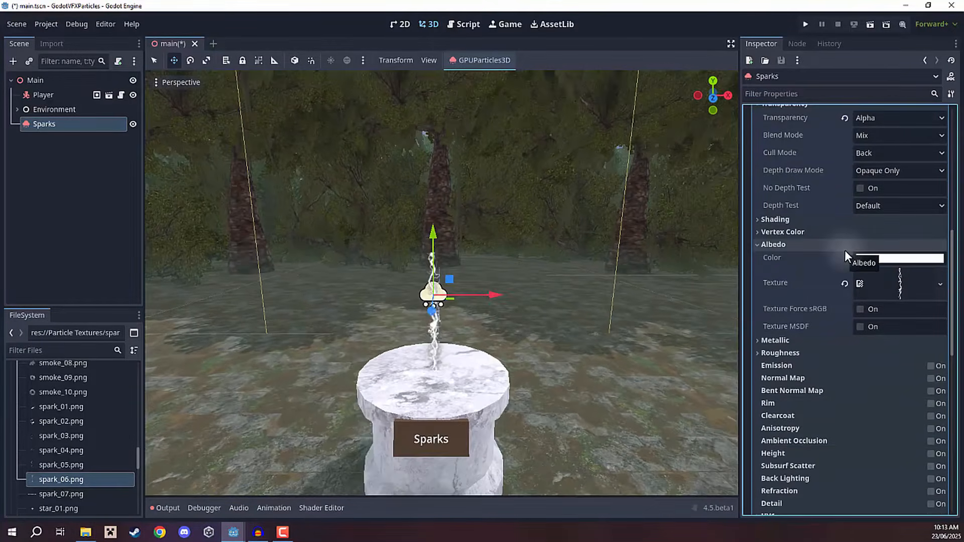
{"action": "scroll", "coordinate": [845, 250], "scroll_direction": "up", "scroll_amount": 8}
{"action": "left_click", "coordinate": [897, 202]}
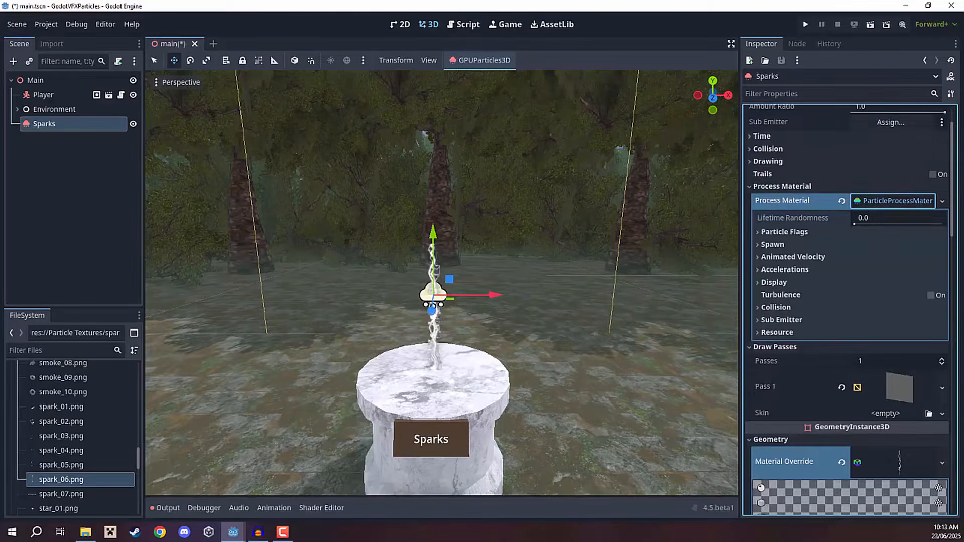
{"action": "left_click", "coordinate": [773, 245]}
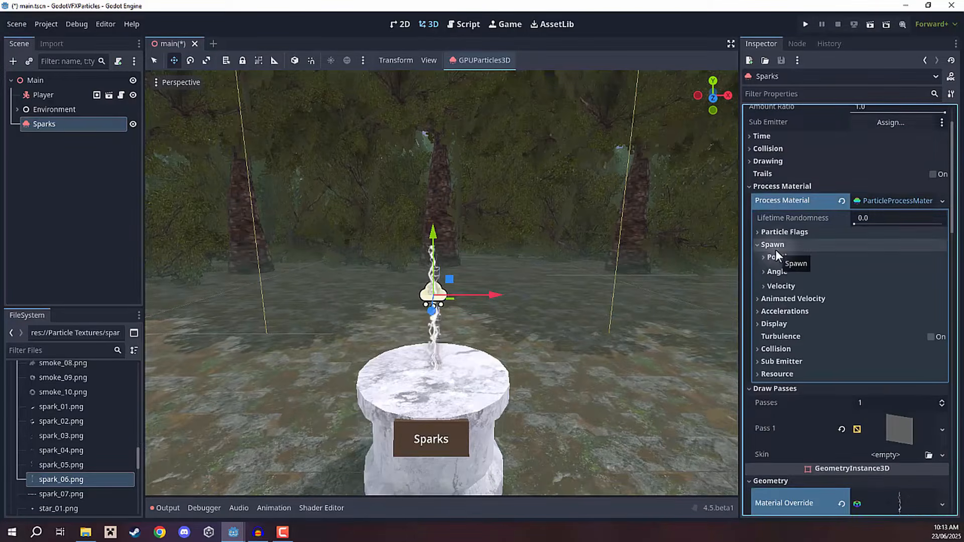
{"action": "left_click", "coordinate": [764, 285]}
{"action": "scroll", "coordinate": [808, 255], "scroll_direction": "down", "scroll_amount": 2}
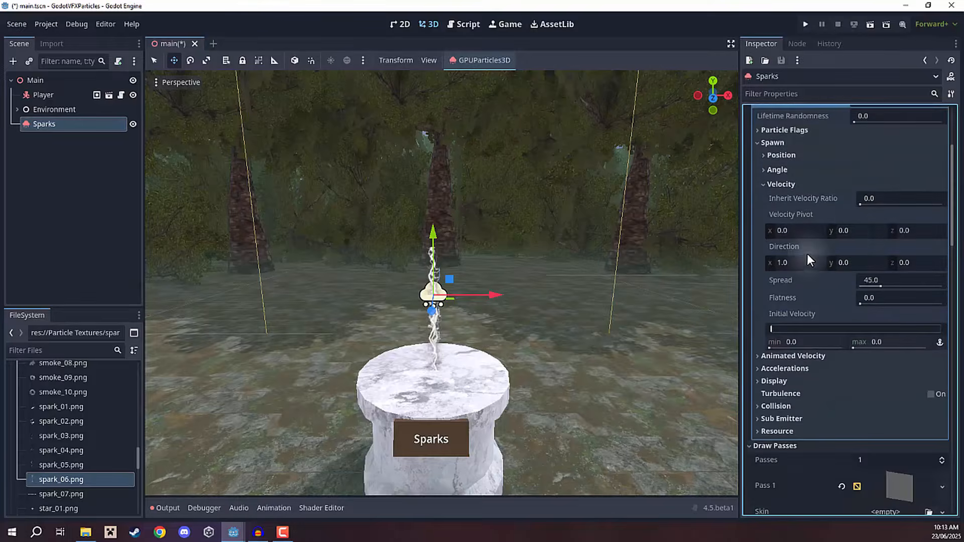
Examine the stationary spark particle above the pedestal from several sides and distances
{"action": "right_click_drag", "start_coordinate": [628, 216], "coordinate": [503, 266]}
{"action": "key", "text": "w"}
{"action": "key", "text": "a"}
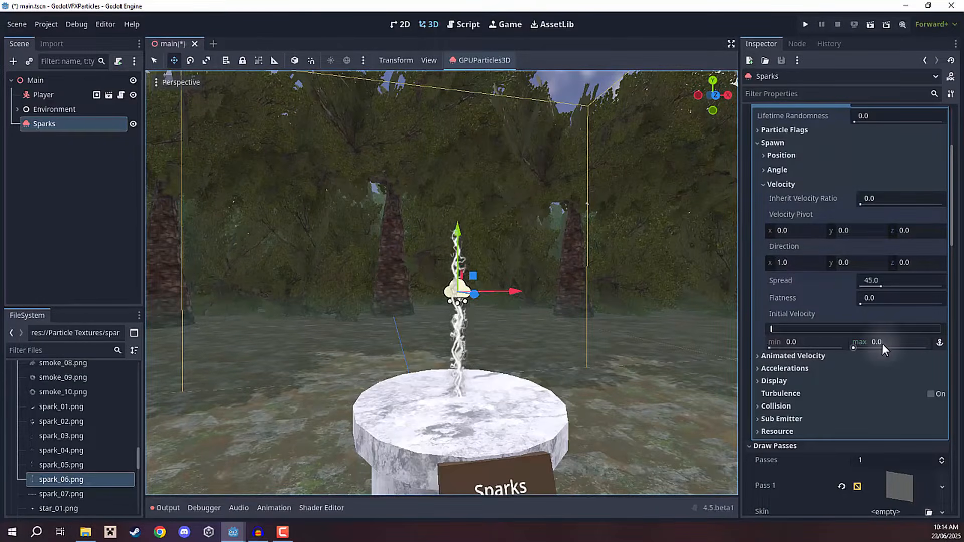
{"action": "right_click_drag", "start_coordinate": [611, 262], "coordinate": [311, 268]}
{"action": "key", "text": "a"}
{"action": "key", "text": "w"}
{"action": "key", "text": "s"}
{"action": "key", "text": "d"}
{"action": "right_click_drag", "start_coordinate": [483, 267], "coordinate": [484, 270]}
{"action": "left_click_drag", "start_coordinate": [481, 262], "coordinate": [484, 233]}
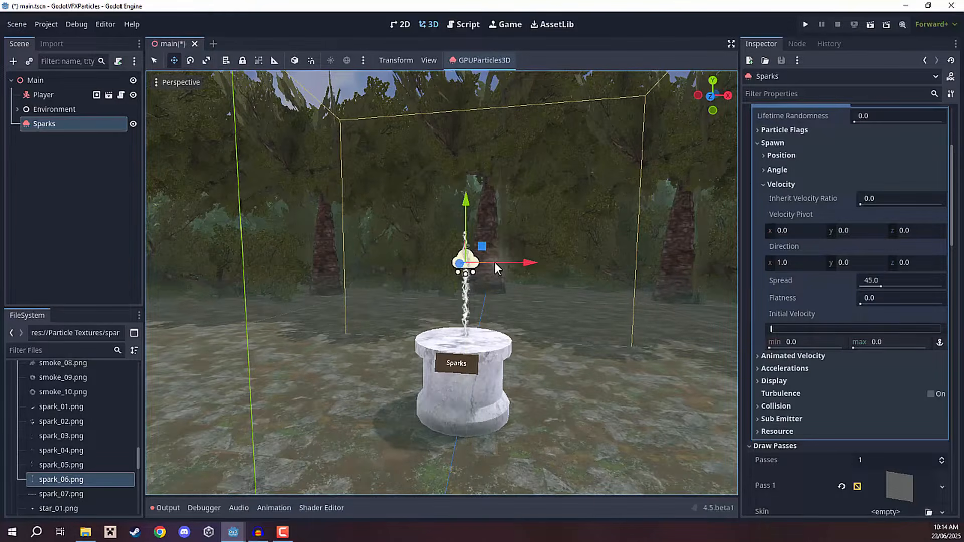
{"action": "right_click_drag", "start_coordinate": [417, 375], "coordinate": [418, 375]}
{"action": "key", "text": "w"}
{"action": "key", "text": "a"}
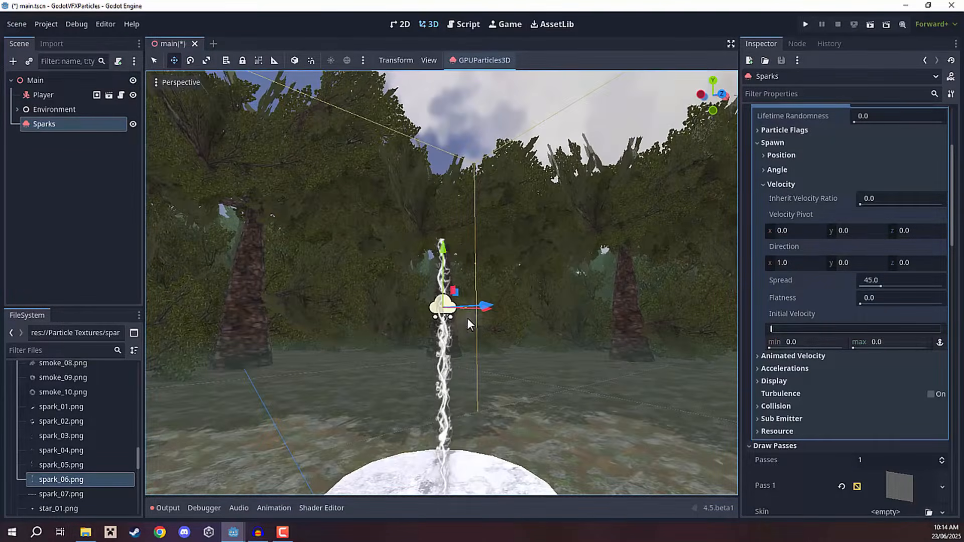
{"action": "key", "text": "s"}
{"action": "key", "text": "d"}
{"action": "right_click_drag", "start_coordinate": [467, 319], "coordinate": [459, 284]}
{"action": "right_click_drag", "start_coordinate": [543, 207], "coordinate": [543, 207]}
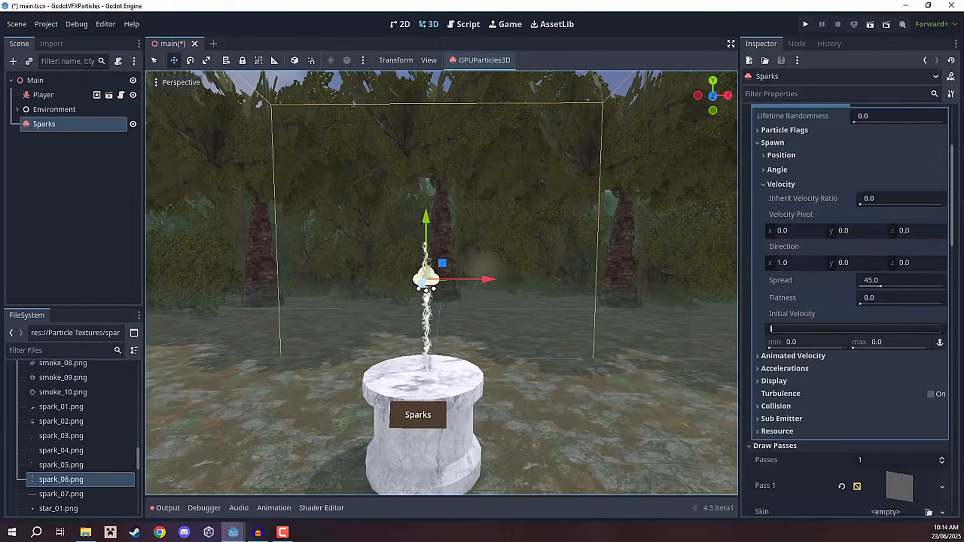
Set the minimum Initial Velocity of the Sparks particles to 5
{"action": "left_click", "coordinate": [799, 341]}
{"action": "type", "text": "5"}
{"action": "key", "text": "Return"}
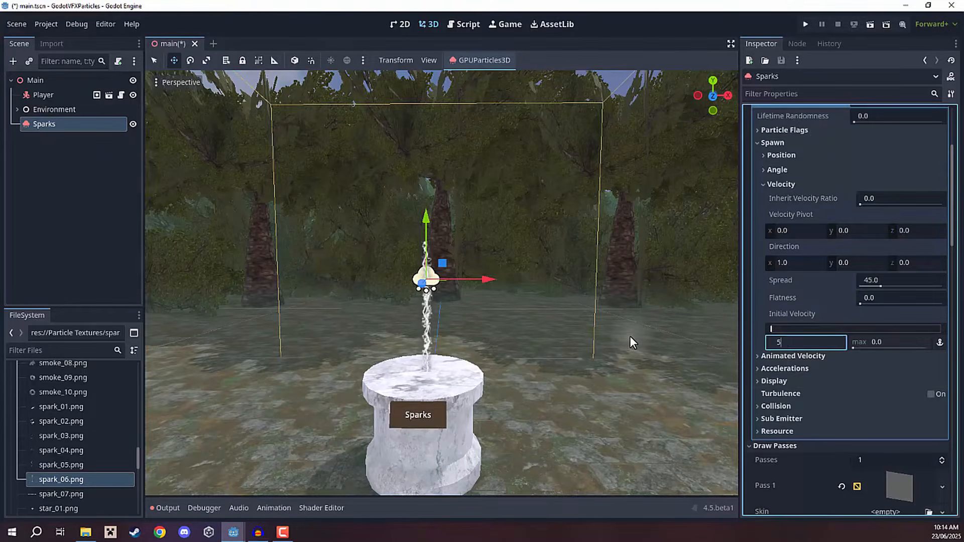
Examine the direction and spread of the sparks leaving the emitter from several viewpoints
{"action": "right_click_drag", "start_coordinate": [618, 250], "coordinate": [619, 249]}
{"action": "key", "text": "d"}
{"action": "key", "text": "w"}
{"action": "key", "text": "a"}
{"action": "key", "text": "s"}
{"action": "key", "text": "w"}
{"action": "right_click_drag", "start_coordinate": [496, 248], "coordinate": [496, 247]}
{"action": "key", "text": "s"}
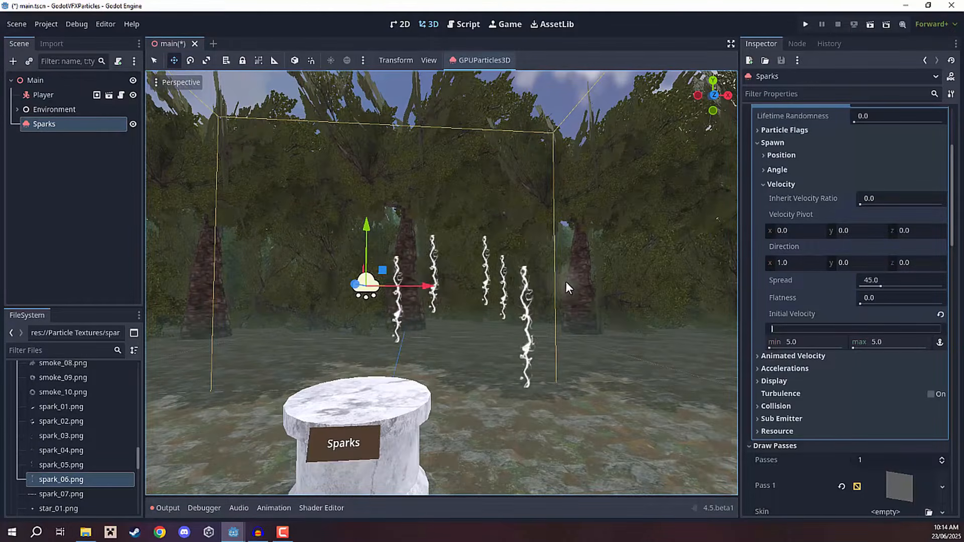
{"action": "key", "text": "w"}
{"action": "right_click_drag", "start_coordinate": [566, 282], "coordinate": [566, 282]}
Set the velocity Direction of the Sparks particles to X 0 and Y 1
{"action": "left_click", "coordinate": [791, 247]}
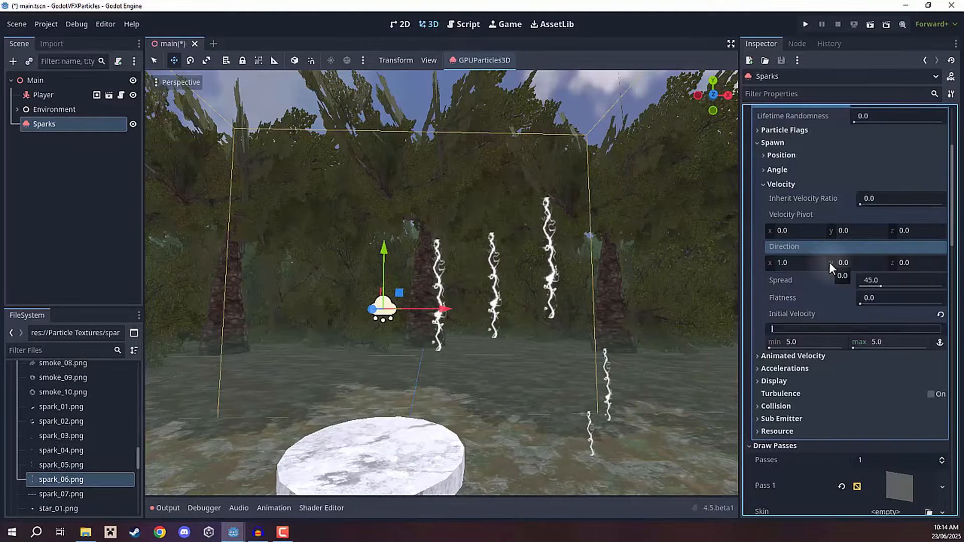
{"action": "right_click_drag", "start_coordinate": [464, 270], "coordinate": [443, 310]}
{"action": "key", "text": "s"}
{"action": "right_click_drag", "start_coordinate": [508, 167], "coordinate": [518, 157]}
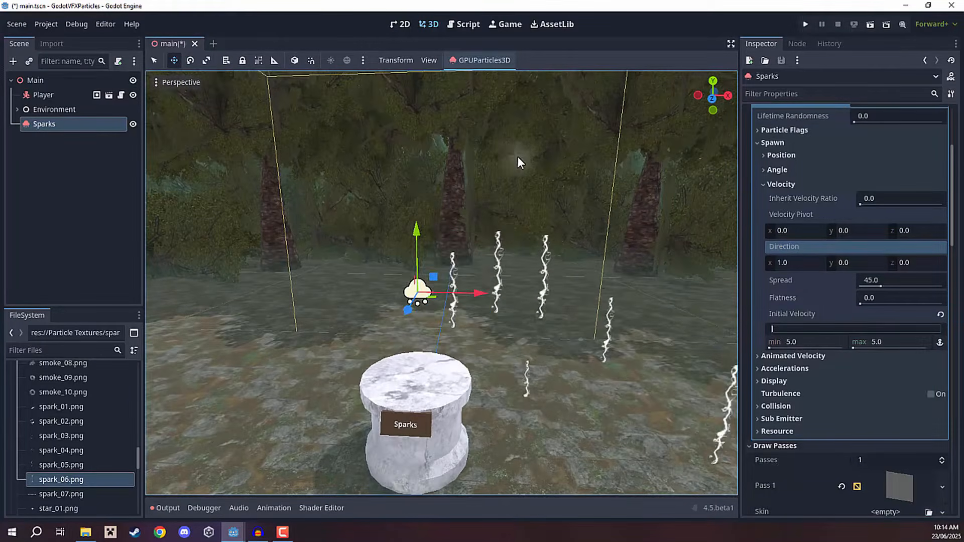
{"action": "key", "text": "q"}
{"action": "right_click_drag", "start_coordinate": [523, 217], "coordinate": [519, 205]}
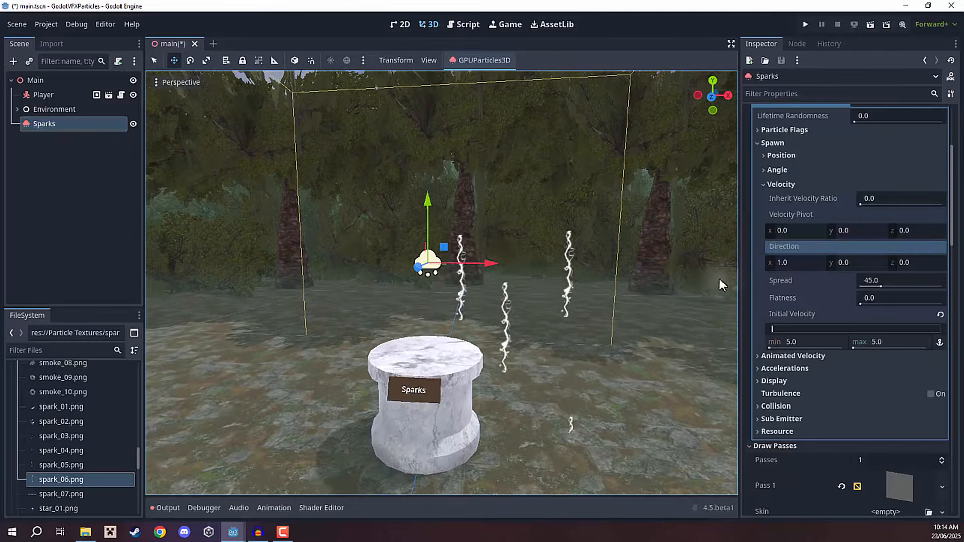
{"action": "left_click", "coordinate": [795, 264]}
{"action": "type", "text": "0"}
{"action": "left_click_drag", "start_coordinate": [851, 265], "coordinate": [856, 266]}
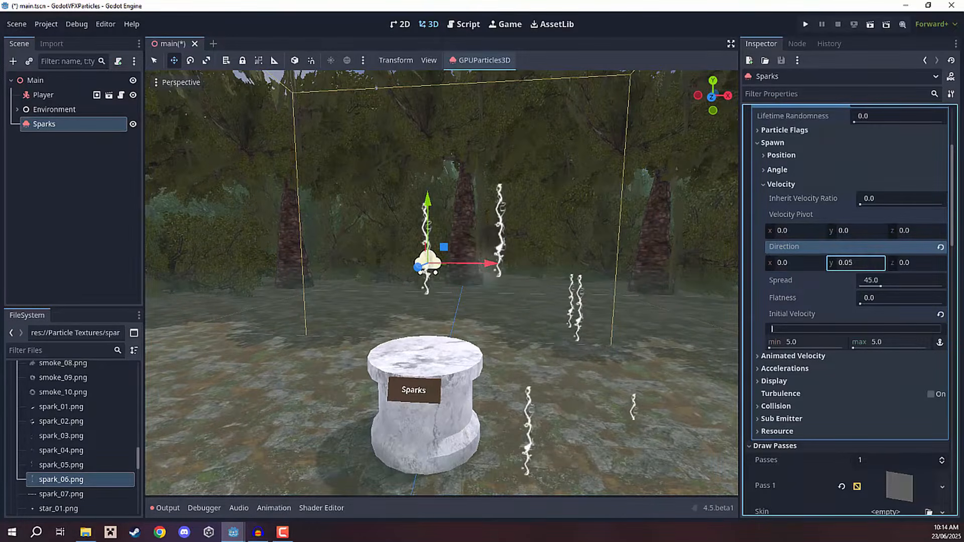
{"action": "left_click", "coordinate": [861, 264]}
{"action": "type", "text": "1"}
{"action": "key", "text": "Return"}
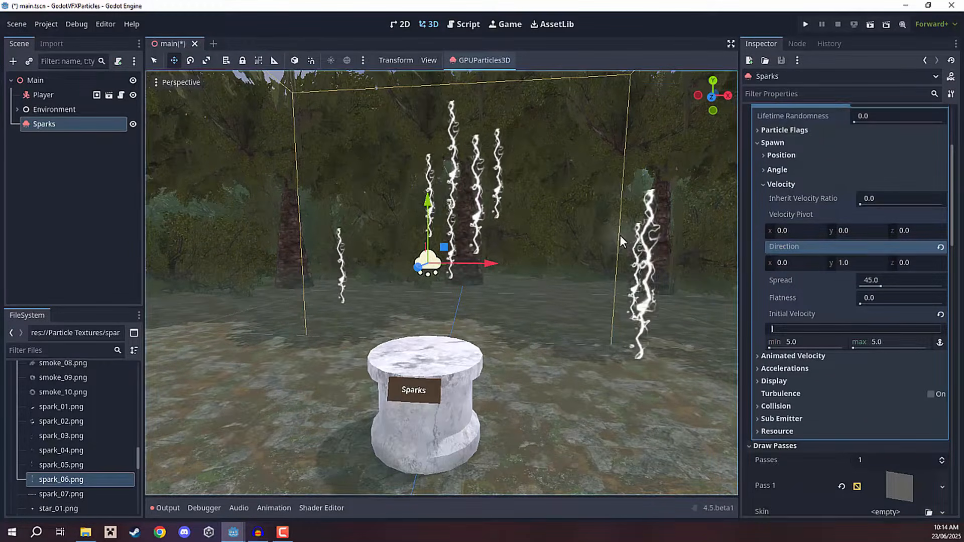
Examine the upward motion and the orientation of the sparks above the pedestal from several distances and angles
{"action": "key", "text": "w"}
{"action": "mouse_move", "coordinate": [556, 216]}
{"action": "right_mouse_down"}
{"action": "mouse_move", "coordinate": [548, 241]}
{"action": "mouse_move", "coordinate": [559, 246]}
{"action": "mouse_move", "coordinate": [558, 204]}
{"action": "right_mouse_up"}
{"action": "key", "text": "s"}
{"action": "key", "text": "q"}
{"action": "key", "text": "w"}
{"action": "mouse_move", "coordinate": [502, 227]}
{"action": "right_mouse_down"}
{"action": "mouse_move", "coordinate": [501, 246]}
{"action": "mouse_move", "coordinate": [482, 235]}
{"action": "mouse_move", "coordinate": [491, 241]}
{"action": "mouse_move", "coordinate": [474, 243]}
{"action": "mouse_move", "coordinate": [496, 241]}
{"action": "right_mouse_up"}
{"action": "key", "text": "d"}
{"action": "key", "text": "d"}
{"action": "key", "text": "a"}
{"action": "key", "text": "e"}
{"action": "key", "text": "w"}
{"action": "key", "text": "a"}
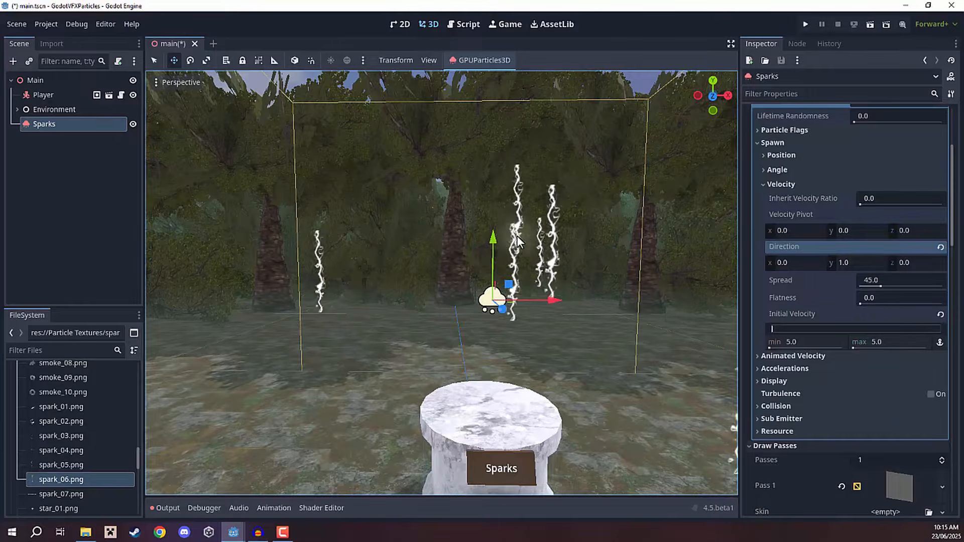
{"action": "key", "text": "s"}
{"action": "key", "text": "d"}
{"action": "right_click_drag", "start_coordinate": [456, 258], "coordinate": [452, 255]}
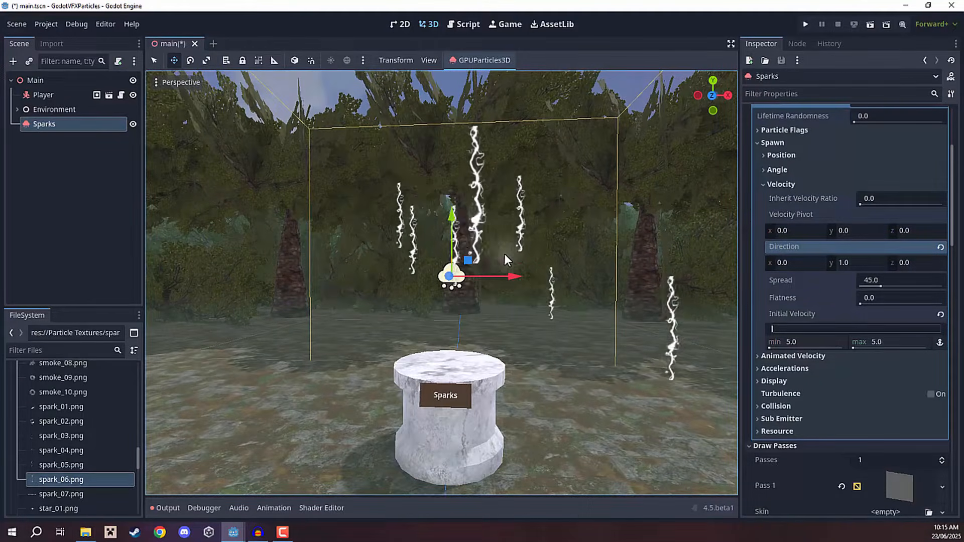
Try Z-Billboard for Transform Align in the Drawing settings and settle on Z-Billboard + Y to Velocity
{"action": "scroll", "coordinate": [842, 261], "scroll_direction": "up", "scroll_amount": 2}
{"action": "scroll", "coordinate": [842, 261], "scroll_direction": "up", "scroll_amount": 4}
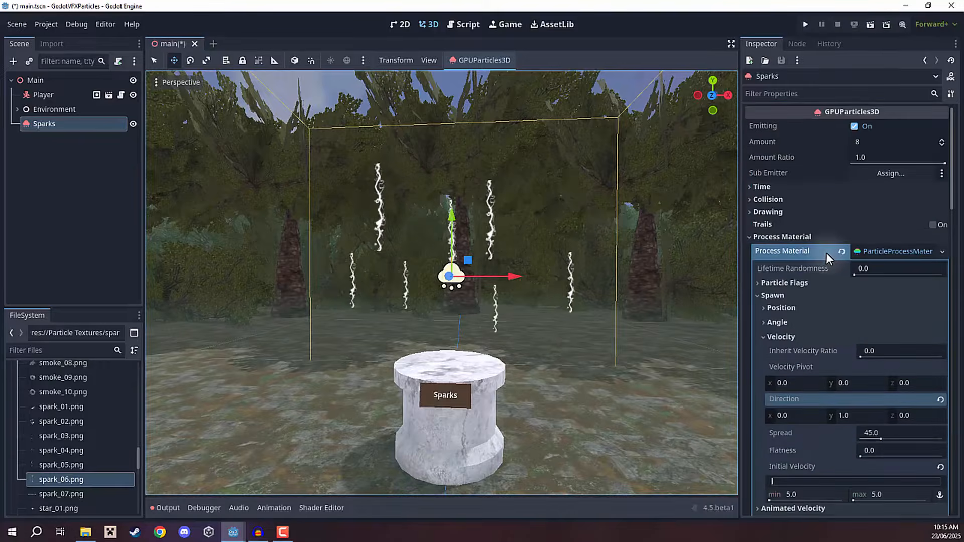
{"action": "left_click", "coordinate": [769, 213]}
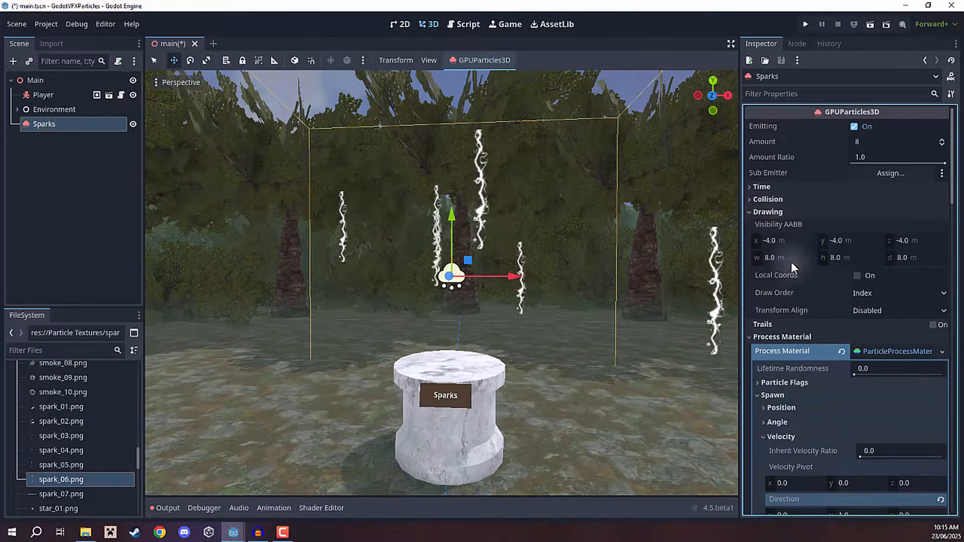
{"action": "left_click", "coordinate": [870, 310]}
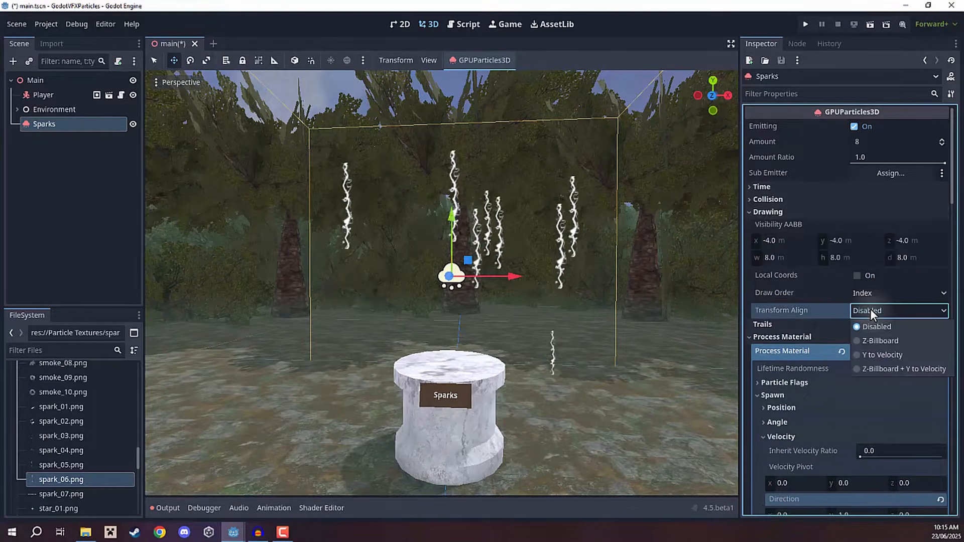
{"action": "left_click", "coordinate": [859, 340]}
{"action": "middle_click_drag", "start_coordinate": [631, 209], "coordinate": [603, 133]}
{"action": "right_click_drag", "start_coordinate": [563, 272], "coordinate": [584, 232]}
{"action": "key", "text": "s"}
{"action": "key", "text": "w"}
{"action": "key", "text": "s"}
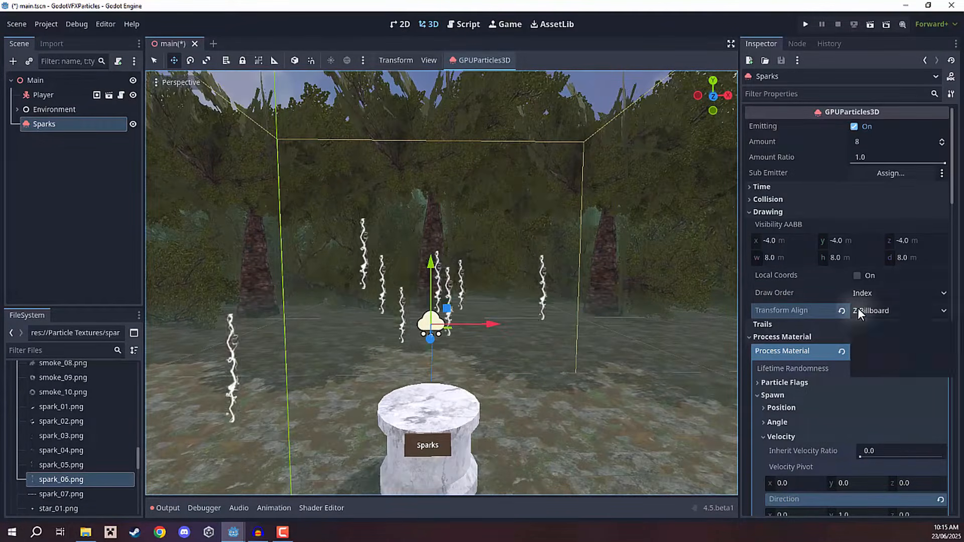
{"action": "left_click", "coordinate": [858, 308]}
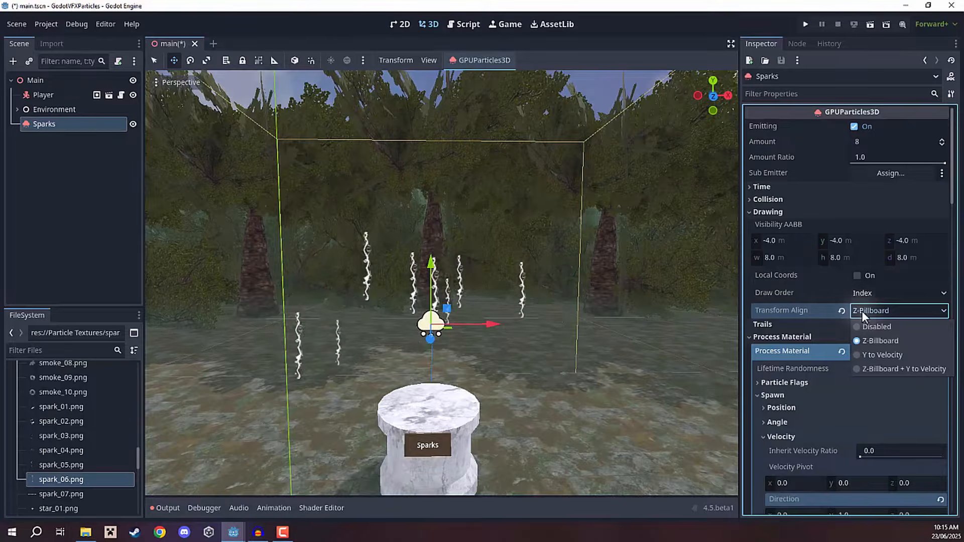
{"action": "left_click", "coordinate": [918, 372]}
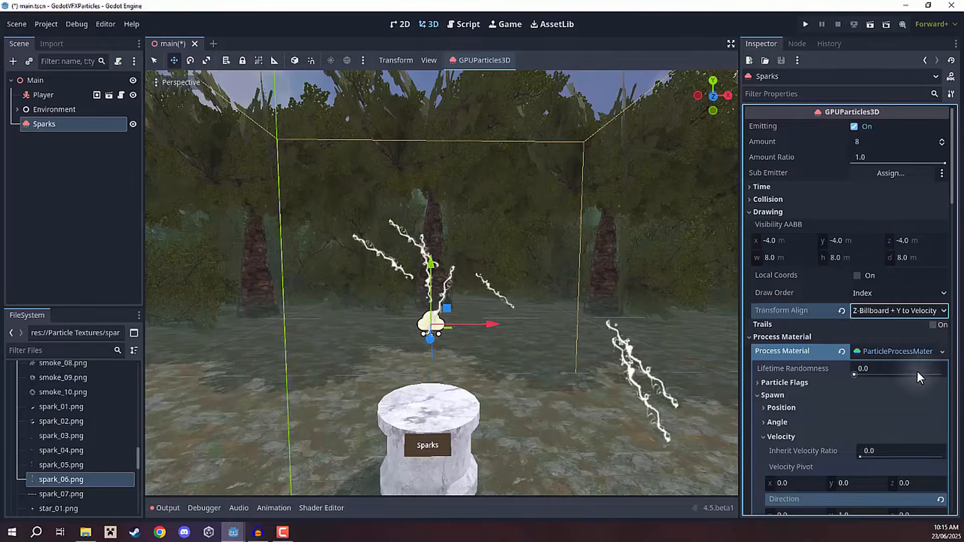
Examine how the sparks align with their direction of travel from several viewpoints around the pedestal
{"action": "key", "text": "s"}
{"action": "mouse_move", "coordinate": [442, 283]}
{"action": "right_mouse_down"}
{"action": "mouse_move", "coordinate": [387, 302]}
{"action": "mouse_move", "coordinate": [442, 291]}
{"action": "right_mouse_up"}
{"action": "key", "text": "d"}
{"action": "key", "text": "a"}
{"action": "key", "text": "w"}
{"action": "key", "text": "d"}
{"action": "key", "text": "w"}
{"action": "key", "text": "a"}
{"action": "key", "text": "s"}
{"action": "key", "text": "s"}
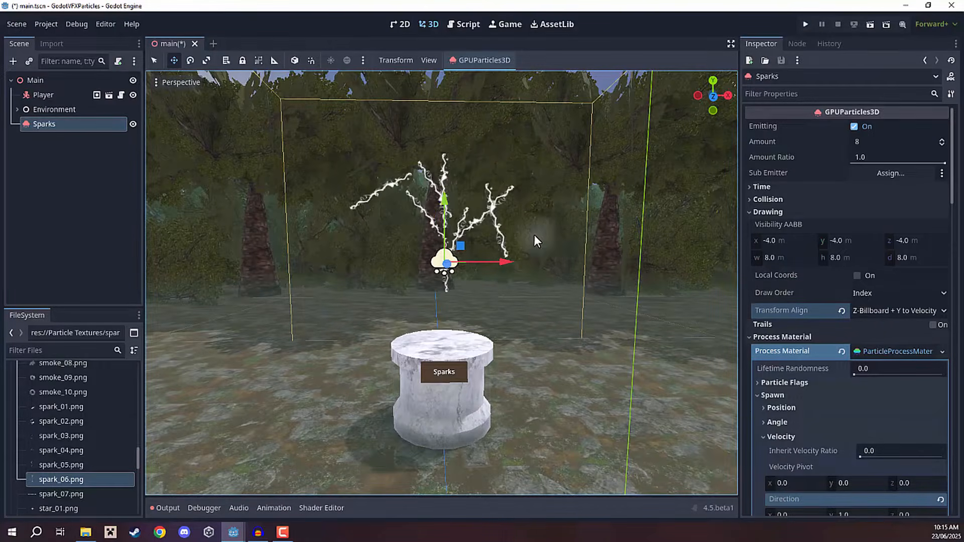
{"action": "right_click_drag", "start_coordinate": [442, 291], "coordinate": [435, 291]}
{"action": "key", "text": "w"}
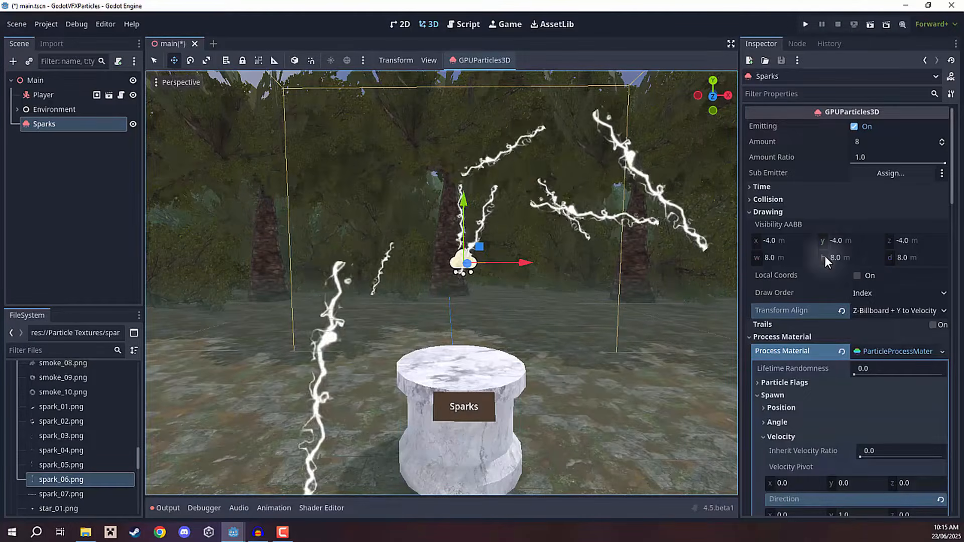
Set the minimum and maximum Scale to 0.2 in the process material's Display settings
{"action": "scroll", "coordinate": [821, 243], "scroll_direction": "down", "scroll_amount": 5}
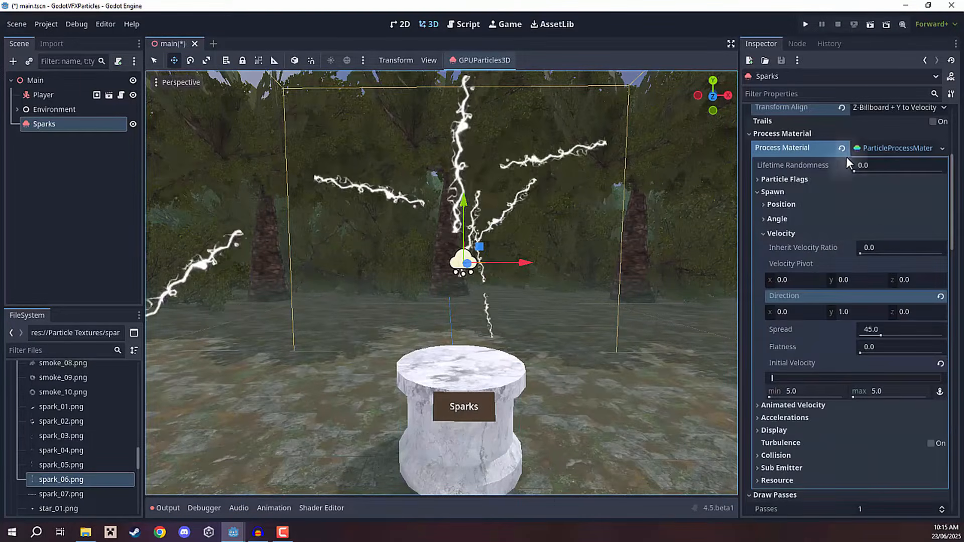
{"action": "scroll", "coordinate": [839, 182], "scroll_direction": "down", "scroll_amount": 3}
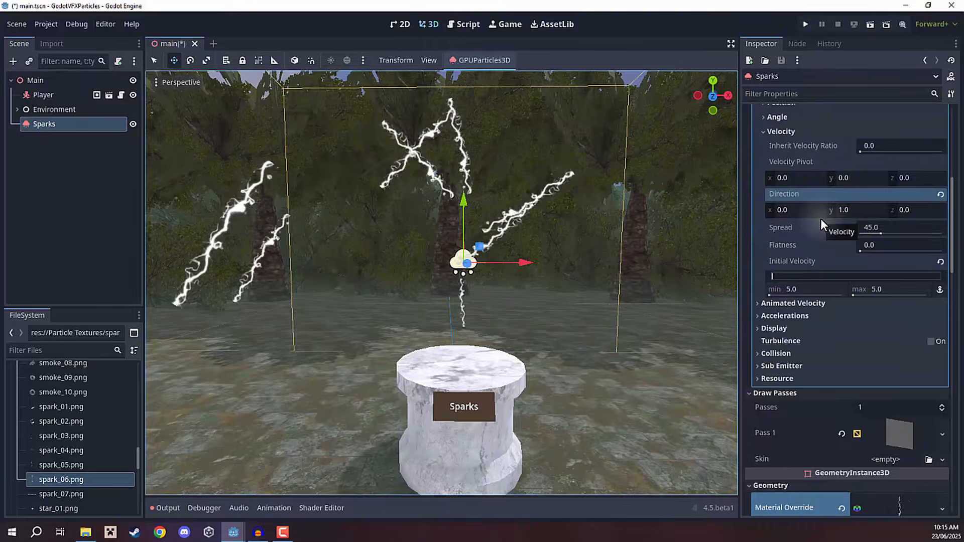
{"action": "left_click", "coordinate": [781, 330]}
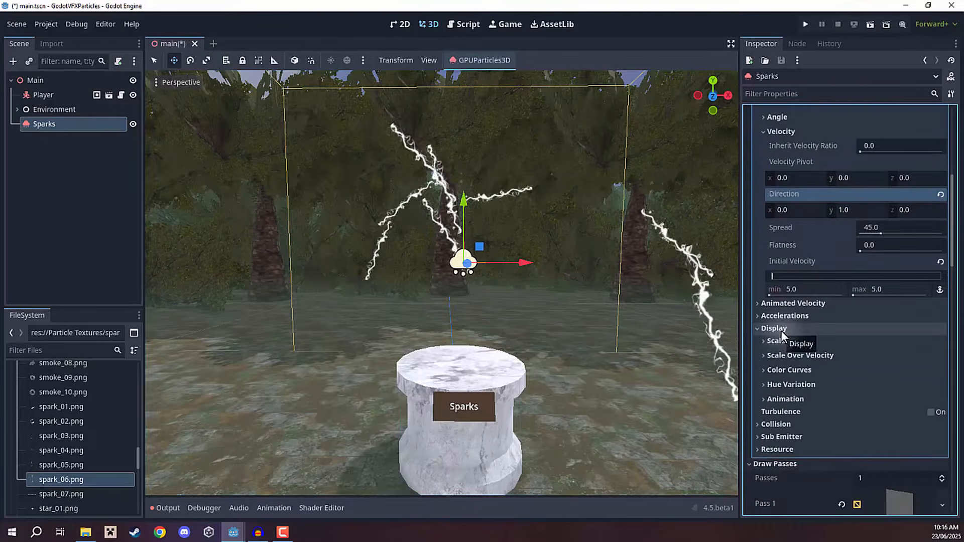
{"action": "left_click", "coordinate": [773, 342]}
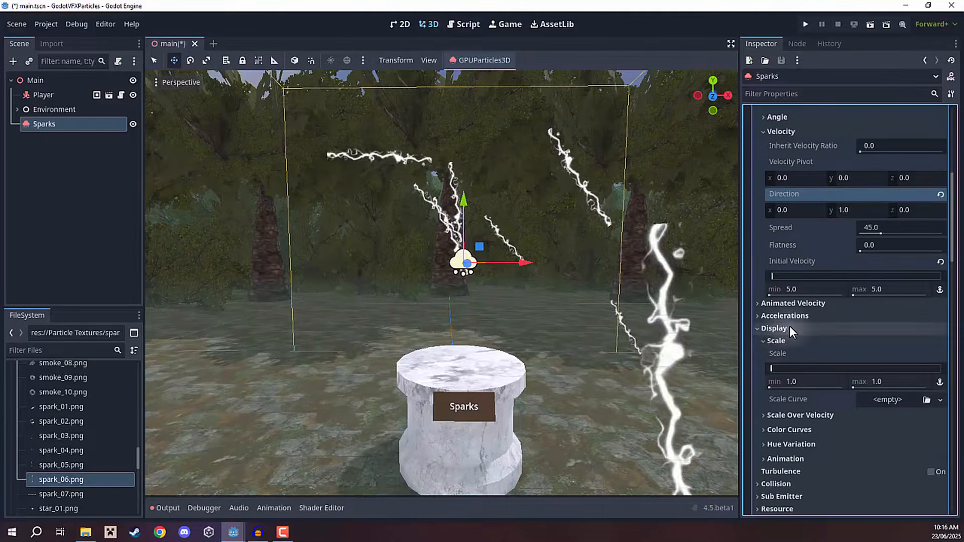
{"action": "scroll", "coordinate": [791, 327], "scroll_direction": "down", "scroll_amount": 3}
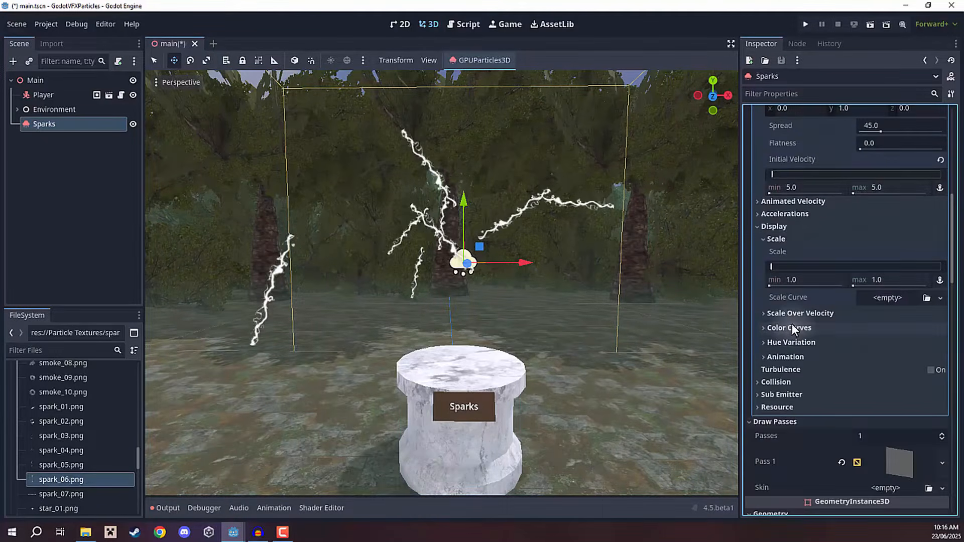
{"action": "left_click", "coordinate": [800, 280]}
{"action": "type", "text": "0.2"}
{"action": "key", "text": "Return"}
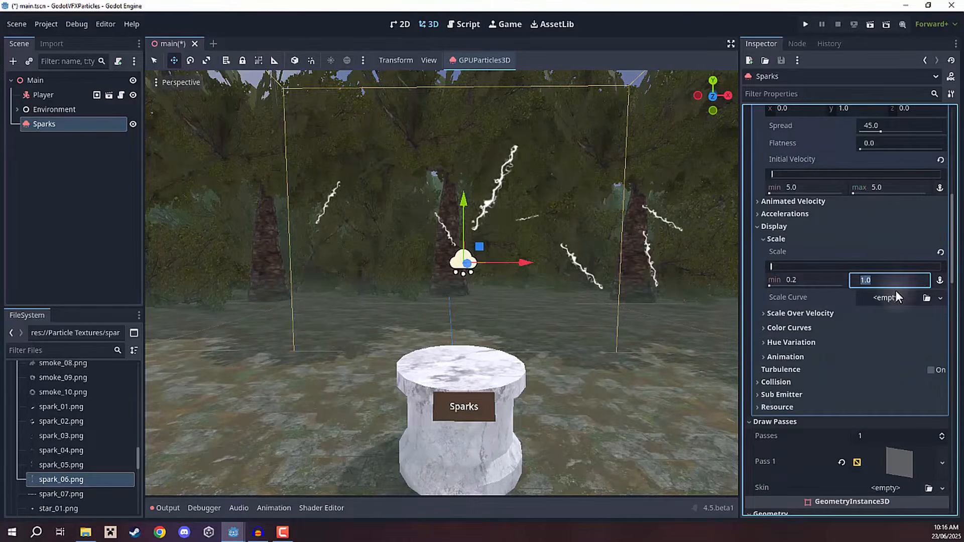
{"action": "type", "text": "0.2"}
{"action": "key", "text": "Return"}
Set the Amount of the Sparks particles to 100
{"action": "key", "text": "w"}
{"action": "right_click_drag", "start_coordinate": [578, 282], "coordinate": [460, 192]}
{"action": "key", "text": "s"}
{"action": "key", "text": "w"}
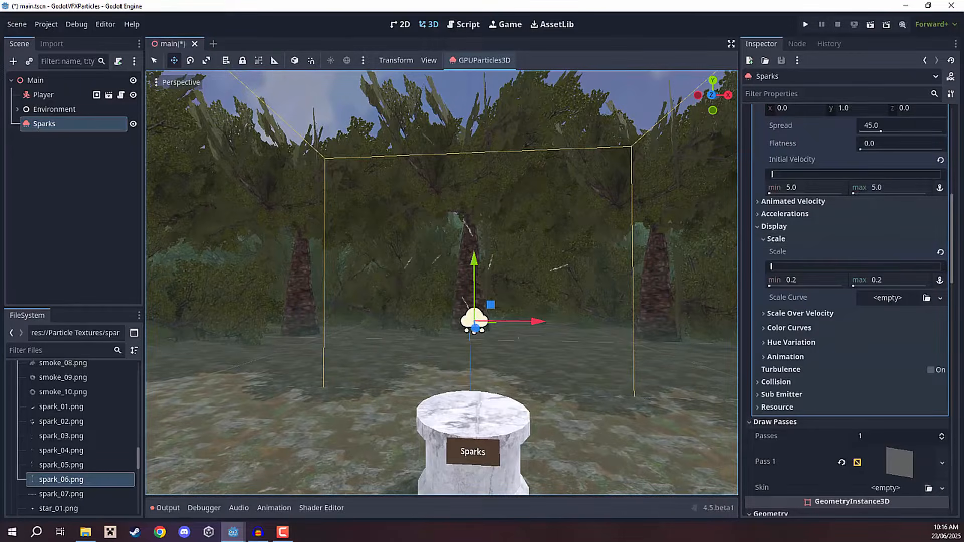
{"action": "scroll", "coordinate": [848, 190], "scroll_direction": "up", "scroll_amount": 8}
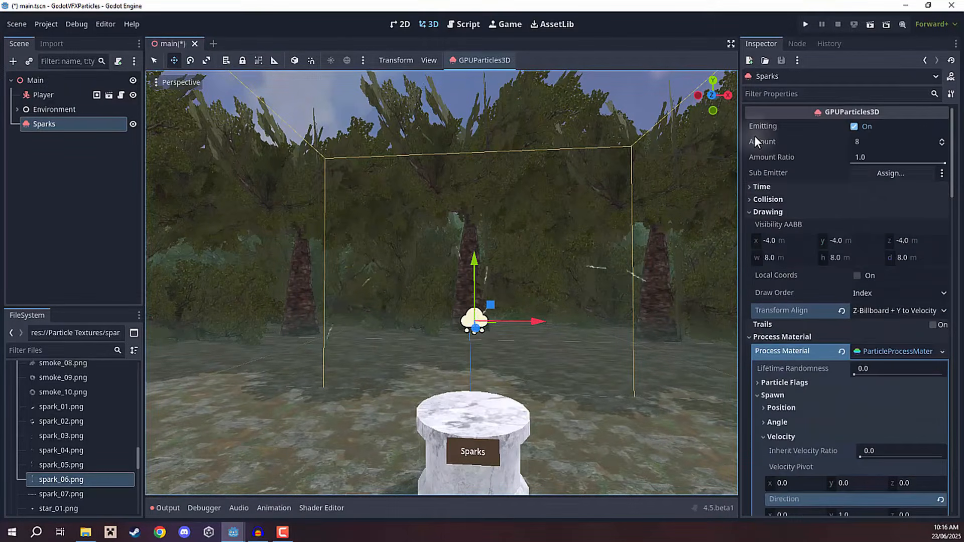
{"action": "left_click", "coordinate": [869, 143]}
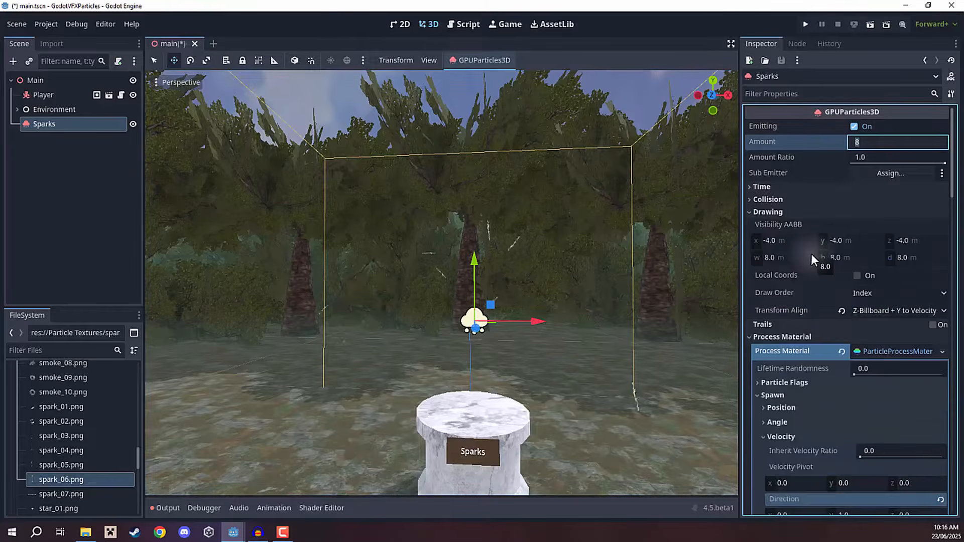
{"action": "type", "text": "100"}
{"action": "key", "text": "Return"}
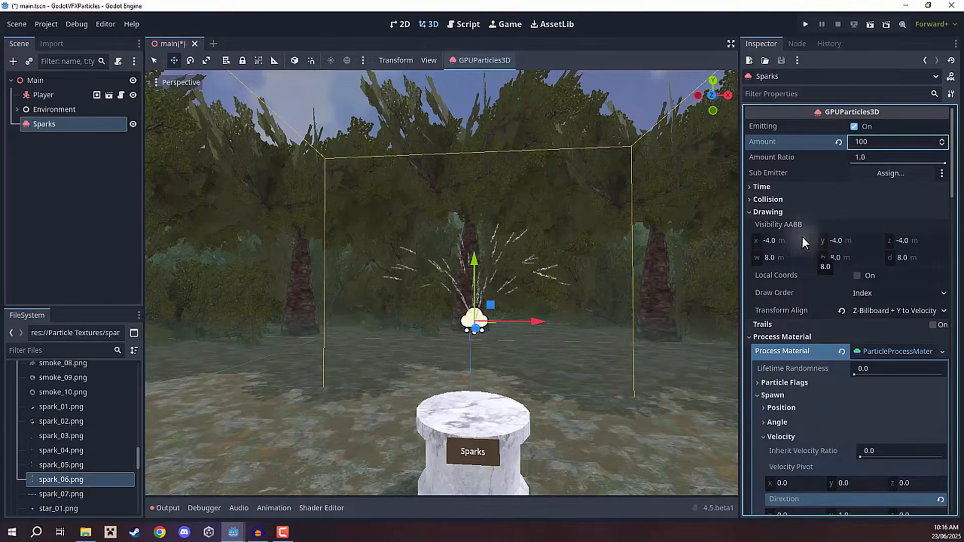
Examine the density and spread of the small sparks above the pedestal from several angles and distances
{"action": "right_click_drag", "start_coordinate": [507, 201], "coordinate": [412, 244]}
{"action": "key", "text": "w"}
{"action": "key", "text": "d"}
{"action": "key", "text": "s"}
{"action": "key", "text": "d"}
{"action": "key", "text": "s"}
{"action": "key", "text": "w"}
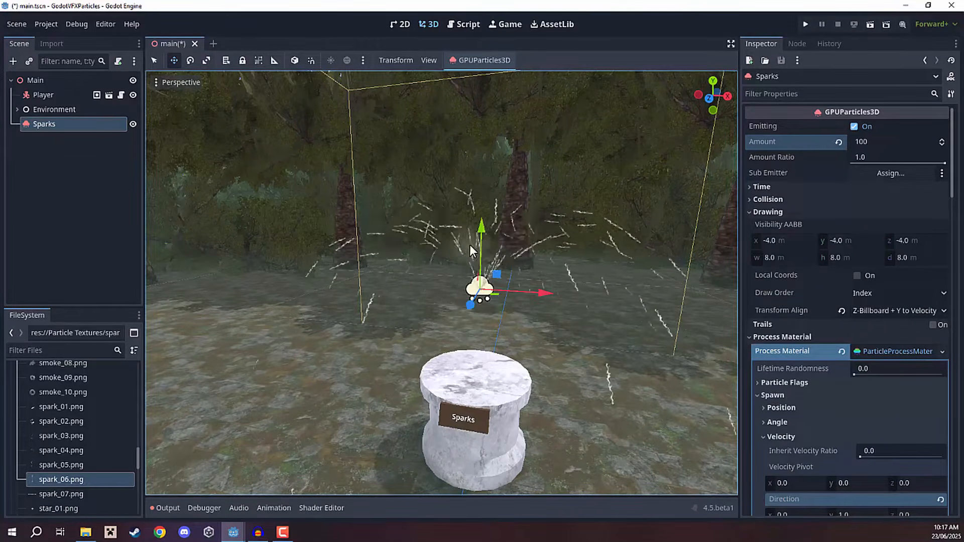
{"action": "right_click_drag", "start_coordinate": [462, 248], "coordinate": [448, 218]}
{"action": "key", "text": "w"}
{"action": "key", "text": "s"}
{"action": "key", "text": "w"}
{"action": "key", "text": "s"}
{"action": "key", "text": "s"}
{"action": "key", "text": "w"}
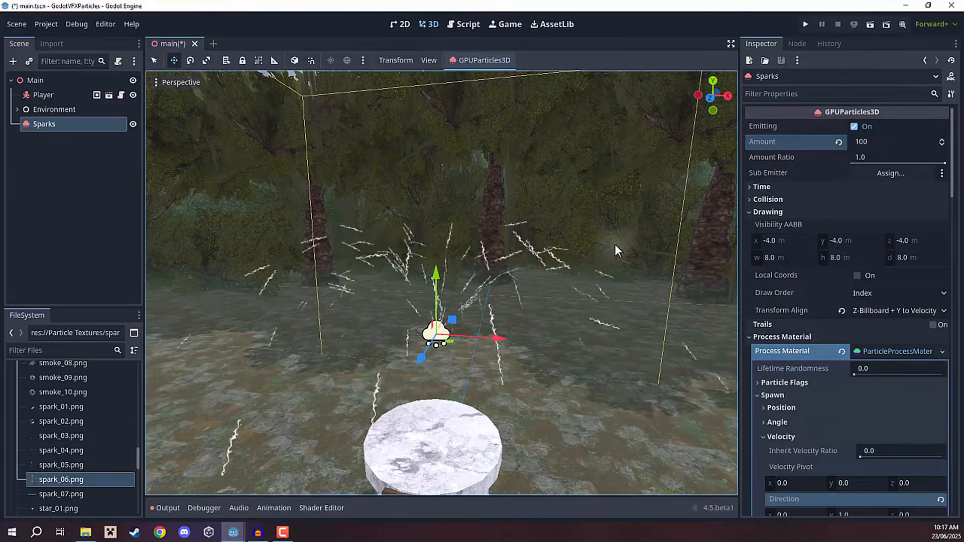
Change the Albedo color of the sparks' override material to a warm yellow with hue 53 (ffe100)
{"action": "scroll", "coordinate": [819, 219], "scroll_direction": "down", "scroll_amount": 15}
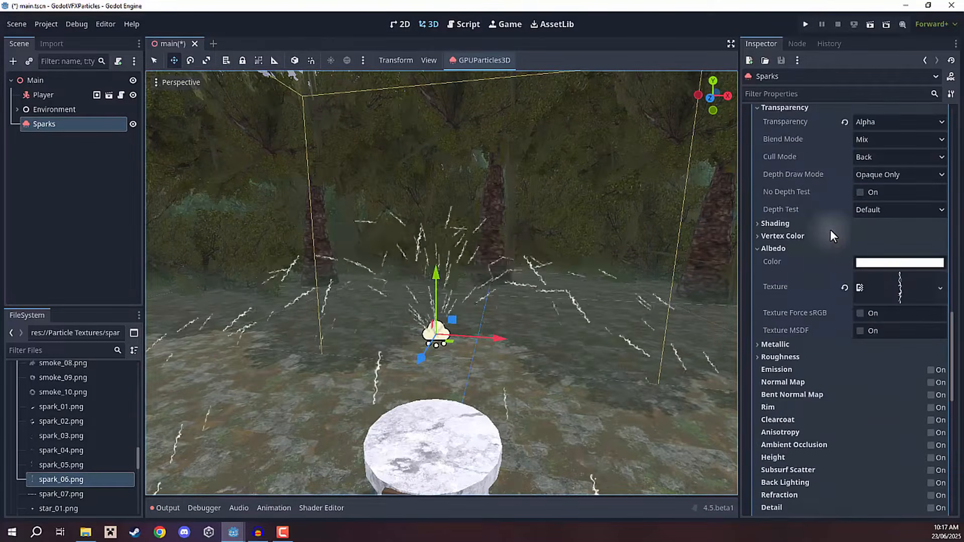
{"action": "left_click", "coordinate": [882, 263]}
{"action": "left_click_drag", "start_coordinate": [848, 423], "coordinate": [819, 420]}
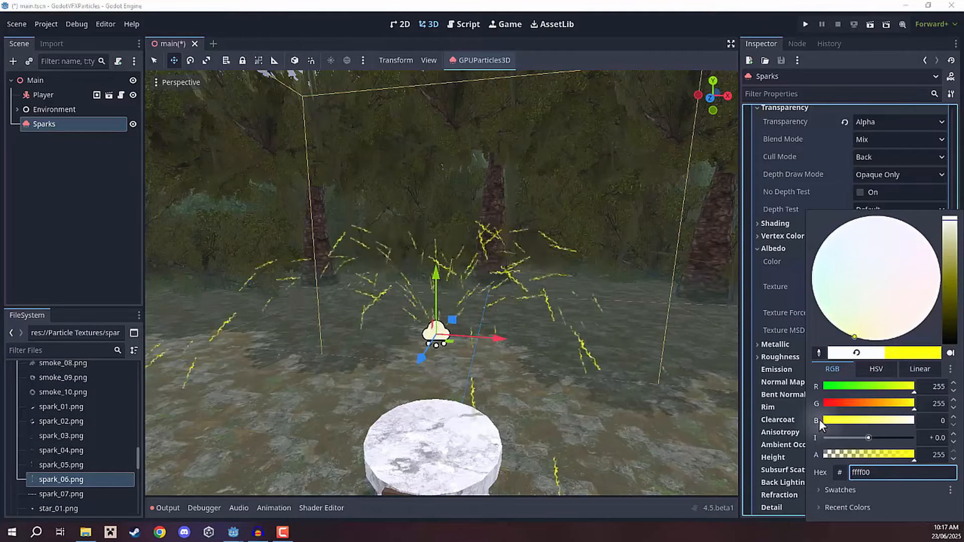
{"action": "left_click", "coordinate": [877, 370]}
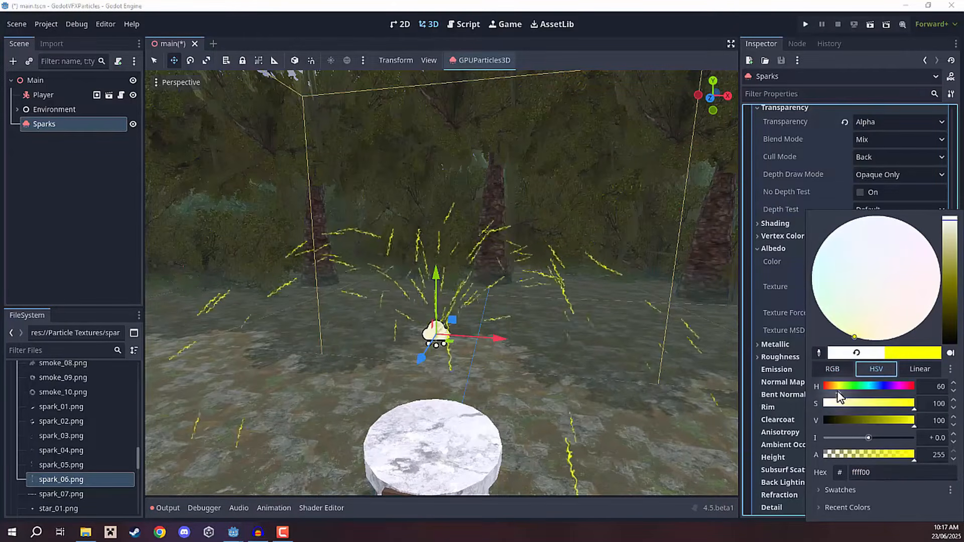
{"action": "left_click", "coordinate": [840, 386]}
{"action": "left_click_drag", "start_coordinate": [839, 390], "coordinate": [835, 391]}
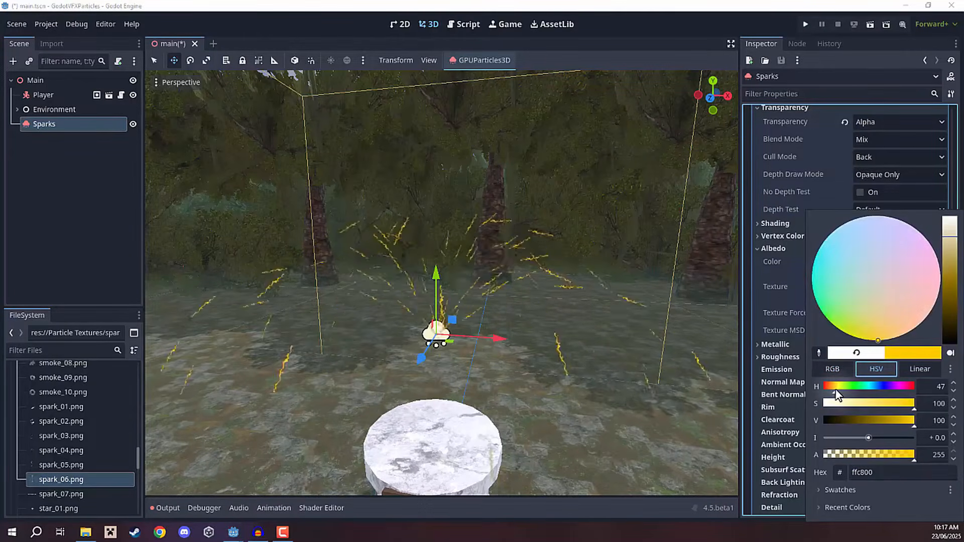
{"action": "left_click", "coordinate": [461, 242]}
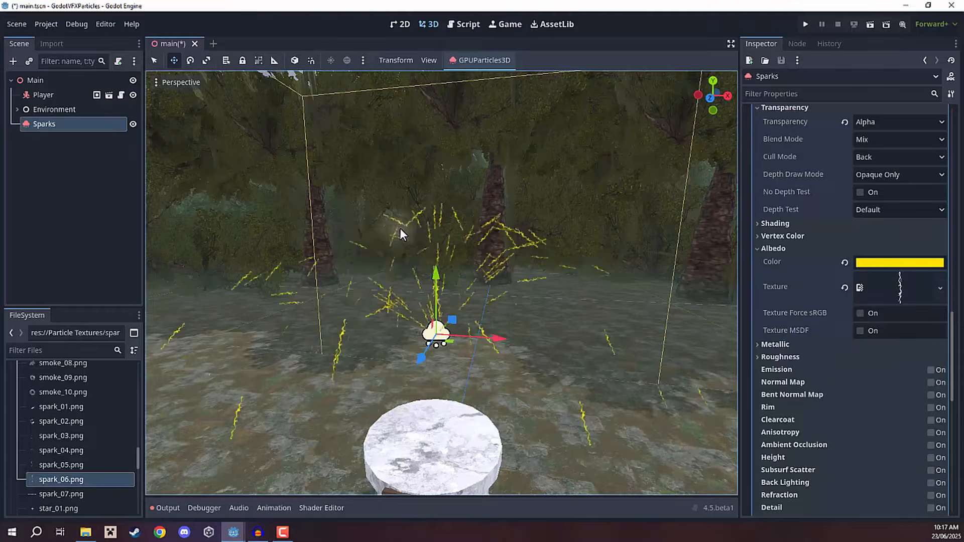
Raise the intensity of the Albedo color to about +8.9 so the sparks glow
{"action": "right_click_drag", "start_coordinate": [453, 238], "coordinate": [479, 272]}
{"action": "key", "text": "w"}
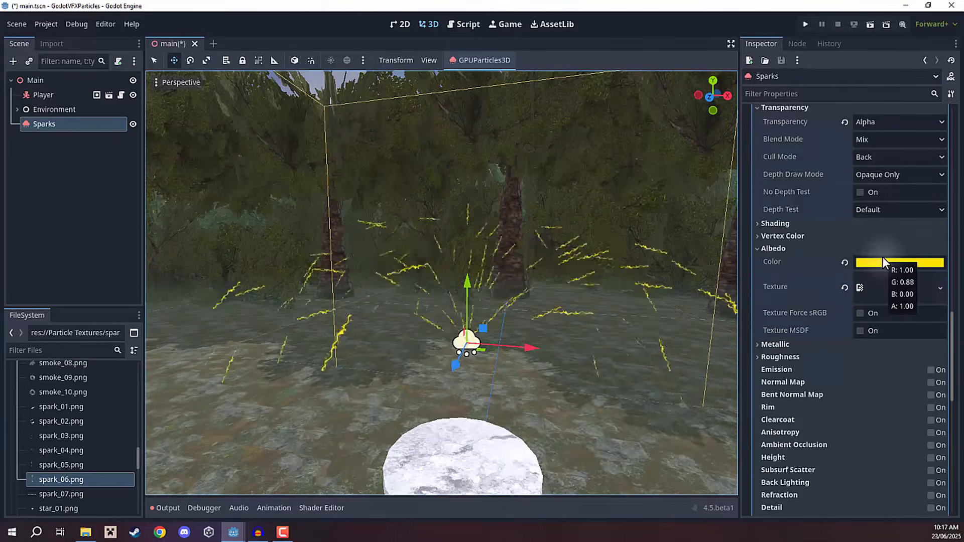
{"action": "left_click", "coordinate": [882, 260]}
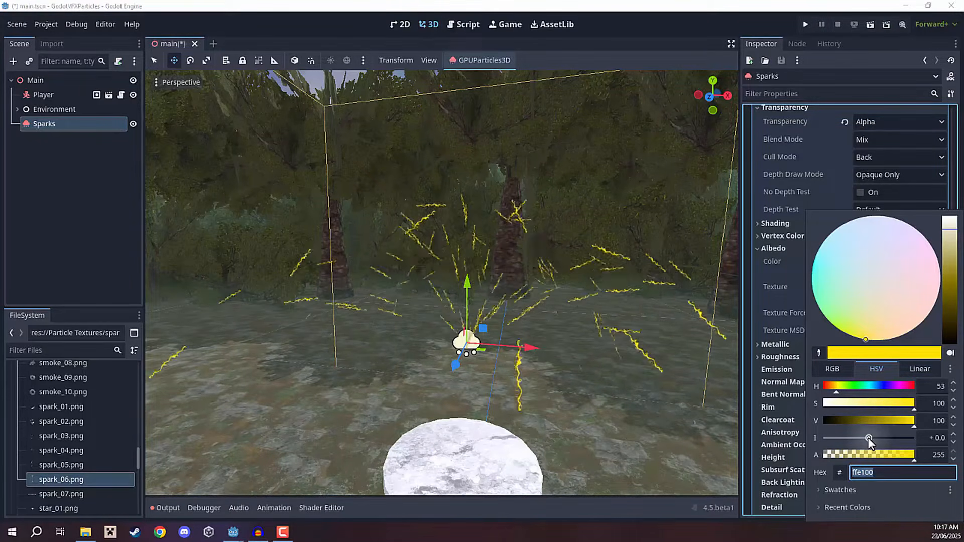
{"action": "left_click_drag", "start_coordinate": [868, 437], "coordinate": [906, 439]}
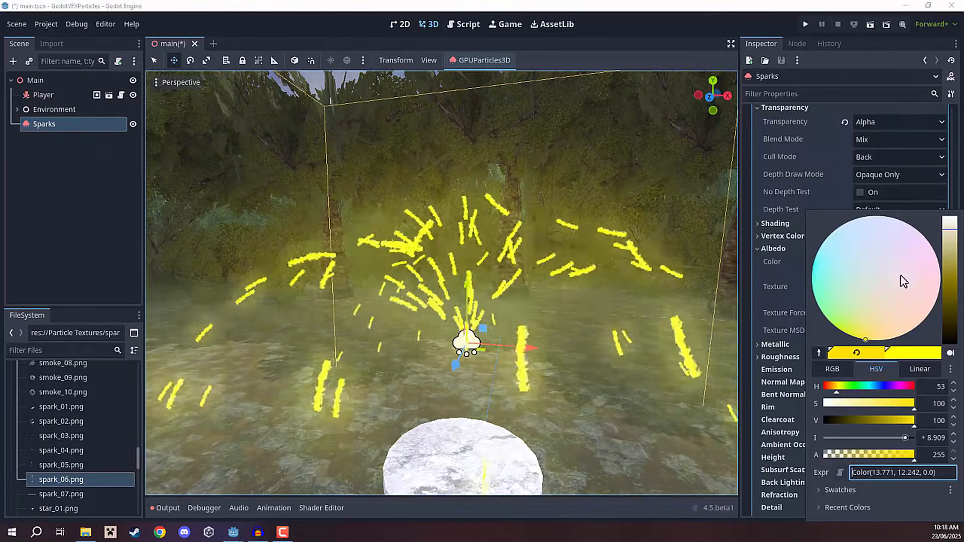
Refine the sparks' Albedo color to saturation 90 and value 100, with the intensity reduced to about +6.2
{"action": "left_click", "coordinate": [953, 227]}
{"action": "left_click_drag", "start_coordinate": [953, 232], "coordinate": [951, 249]}
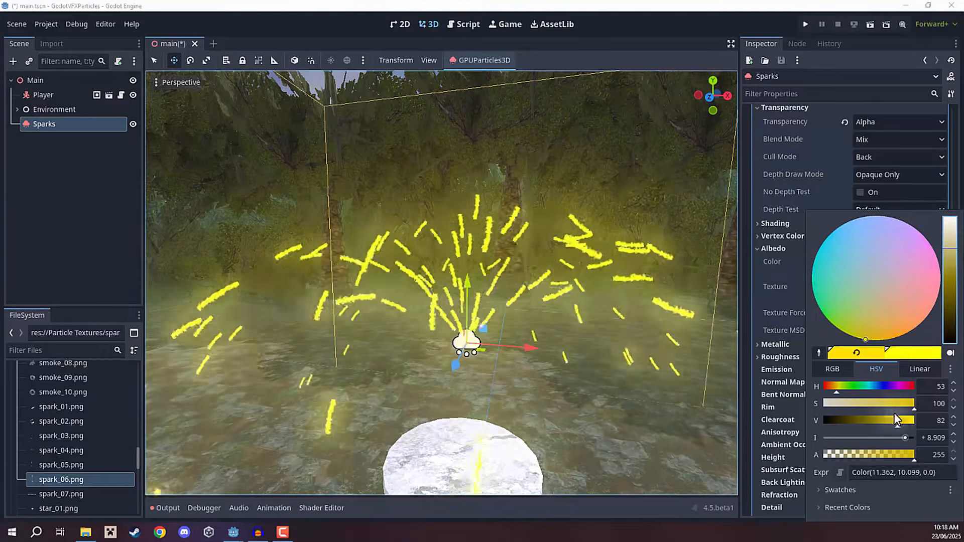
{"action": "left_click_drag", "start_coordinate": [897, 422], "coordinate": [906, 402]}
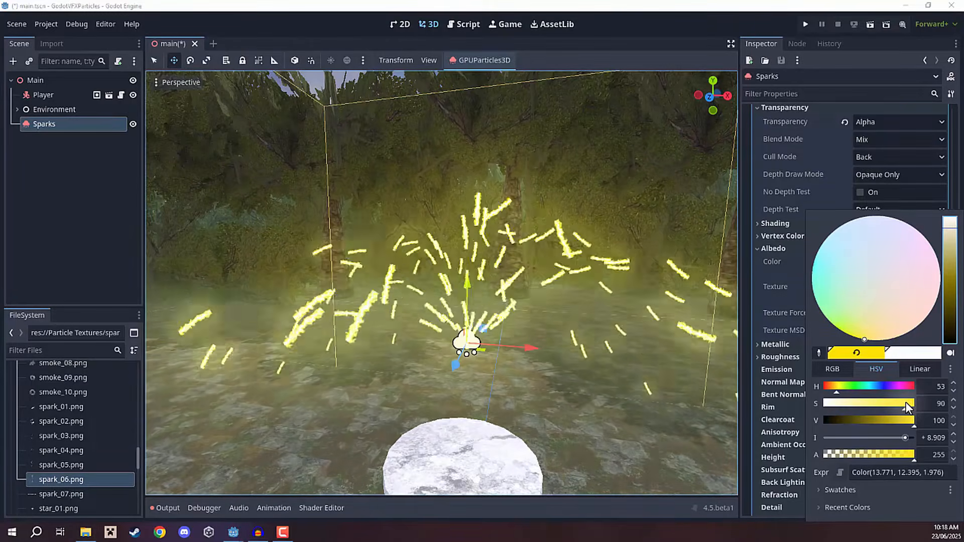
{"action": "left_click_drag", "start_coordinate": [905, 437], "coordinate": [895, 436]}
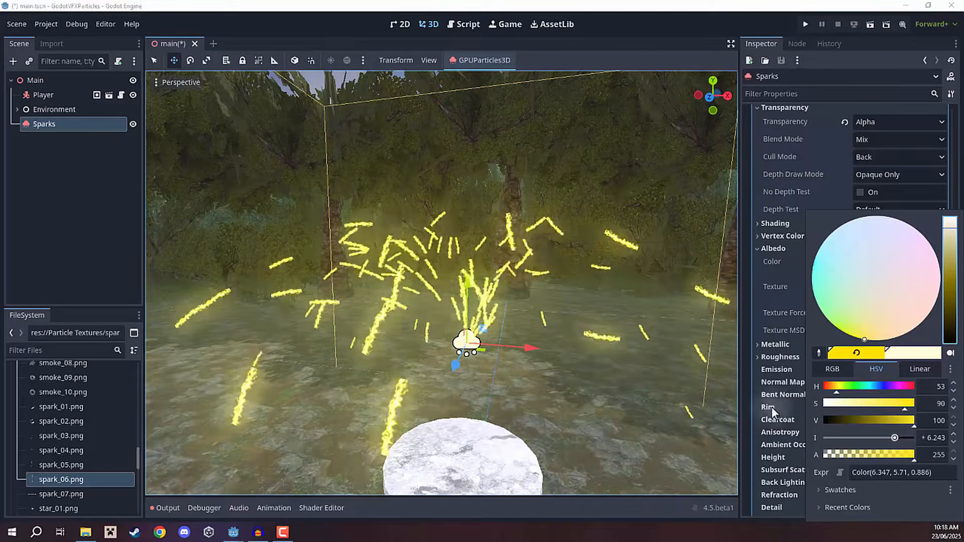
{"action": "left_click", "coordinate": [73, 200]}
Examine the recolored glowing sparks around the pedestal from several distances, heights and angles
{"action": "key", "text": "s"}
{"action": "mouse_move", "coordinate": [319, 235]}
{"action": "right_mouse_down"}
{"action": "mouse_move", "coordinate": [324, 201]}
{"action": "mouse_move", "coordinate": [321, 246]}
{"action": "mouse_move", "coordinate": [286, 256]}
{"action": "mouse_move", "coordinate": [327, 247]}
{"action": "right_mouse_up"}
{"action": "key", "text": "w"}
{"action": "key", "text": "s"}
{"action": "key", "text": "w"}
{"action": "key", "text": "s"}
{"action": "key", "text": "s"}
{"action": "mouse_move", "coordinate": [435, 269]}
{"action": "right_mouse_down"}
{"action": "mouse_move", "coordinate": [439, 294]}
{"action": "mouse_move", "coordinate": [435, 267]}
{"action": "right_mouse_up"}
{"action": "key", "text": "w"}
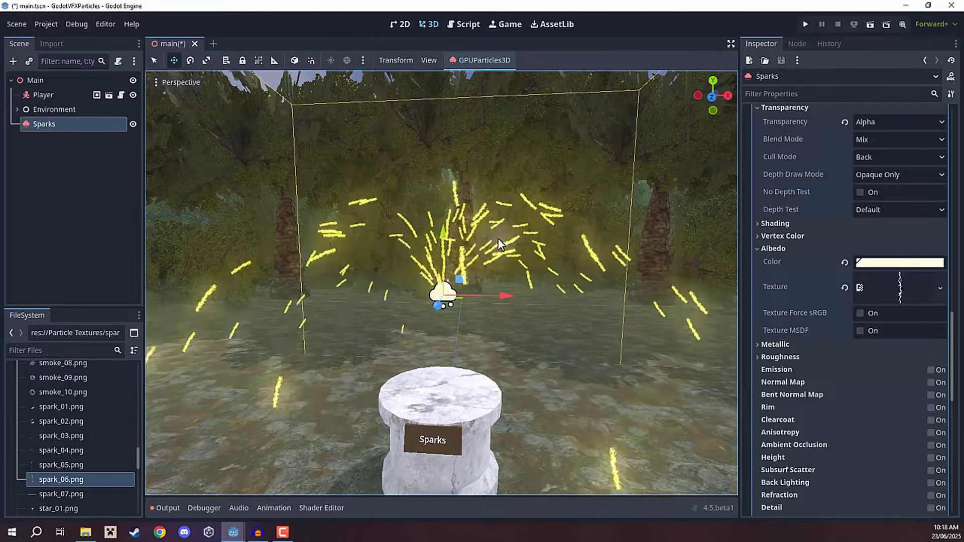
{"action": "right_click_drag", "start_coordinate": [481, 203], "coordinate": [482, 232]}
{"action": "key", "text": "s"}
{"action": "key", "text": "d"}
{"action": "key", "text": "q"}
{"action": "key", "text": "q"}
{"action": "key", "text": "e"}
{"action": "key", "text": "w"}
{"action": "key", "text": "s"}
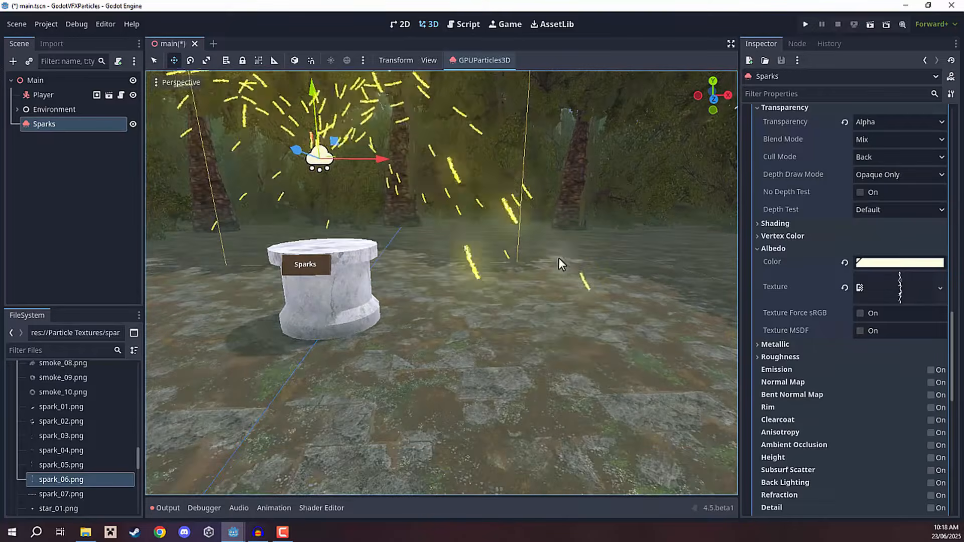
{"action": "right_click_drag", "start_coordinate": [532, 270], "coordinate": [508, 256]}
{"action": "key", "text": "s"}
{"action": "key", "text": "a"}
{"action": "key", "text": "e"}
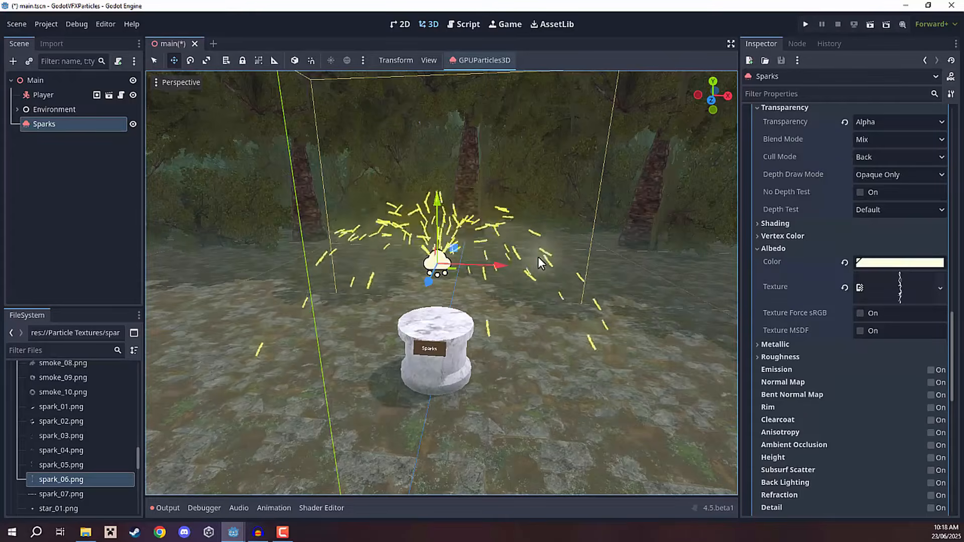
{"action": "key", "text": "w"}
{"action": "right_click_drag", "start_coordinate": [533, 267], "coordinate": [563, 242]}
{"action": "key", "text": "w"}
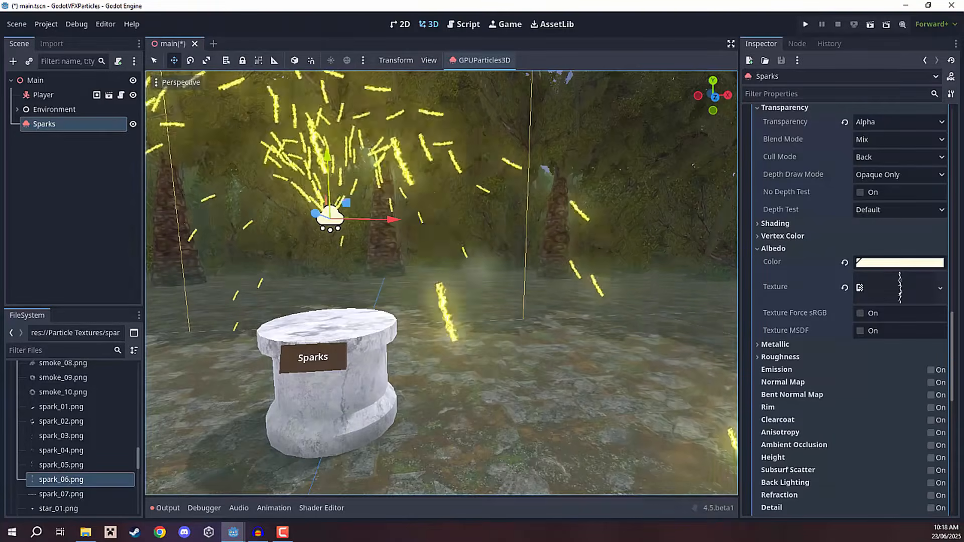
{"action": "key", "text": "s"}
{"action": "mouse_move", "coordinate": [475, 236]}
{"action": "right_mouse_down"}
{"action": "mouse_move", "coordinate": [471, 221]}
{"action": "mouse_move", "coordinate": [475, 236]}
{"action": "right_mouse_up"}
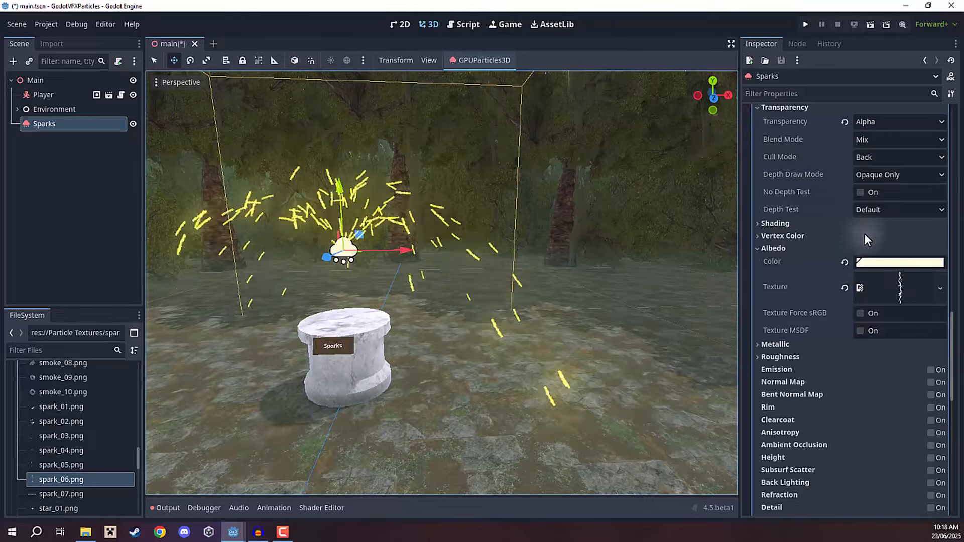
Assign a new CurveTexture as the particles' Scale Curve and lower the curve's end point to (1.00, 0.00)
{"action": "scroll", "coordinate": [858, 230], "scroll_direction": "up", "scroll_amount": 15}
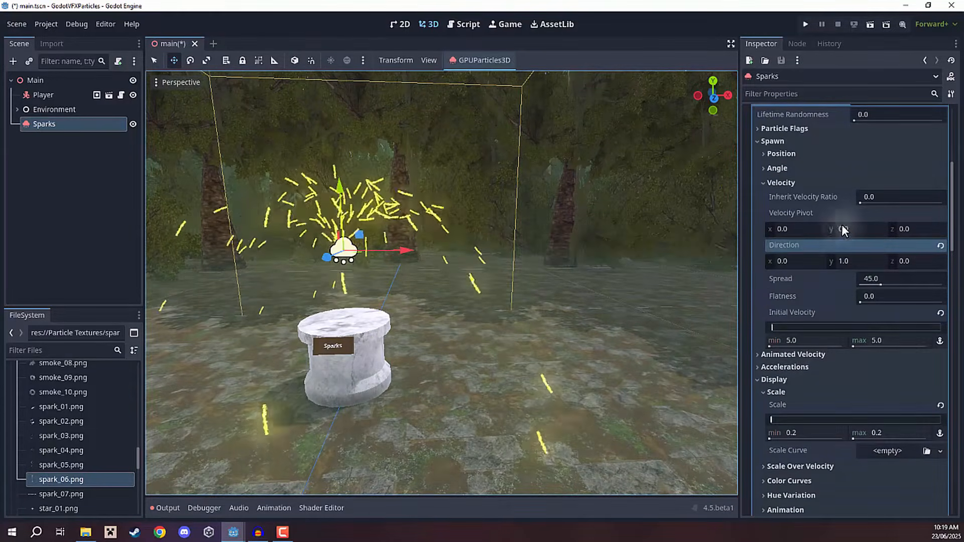
{"action": "scroll", "coordinate": [811, 218], "scroll_direction": "down", "scroll_amount": 5}
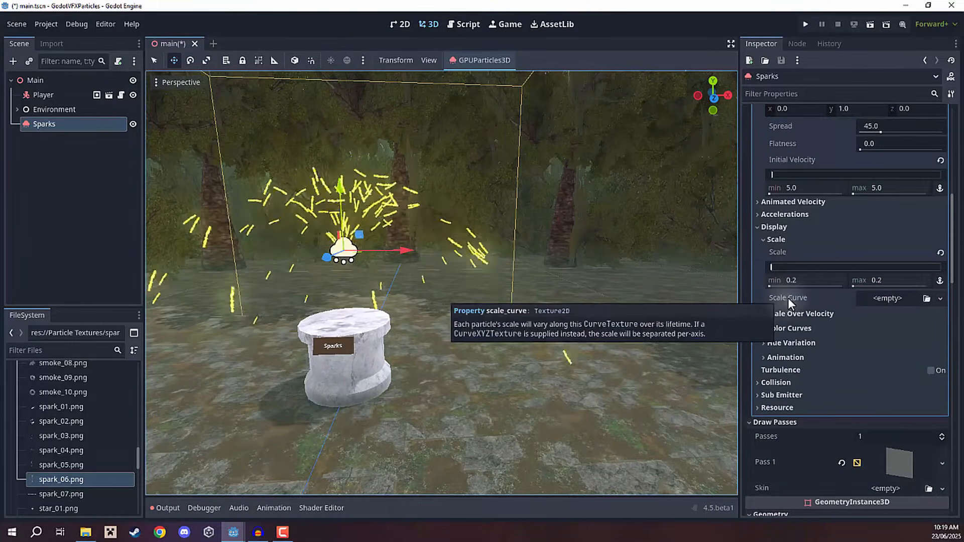
{"action": "left_click", "coordinate": [940, 299]}
{"action": "left_click", "coordinate": [902, 329]}
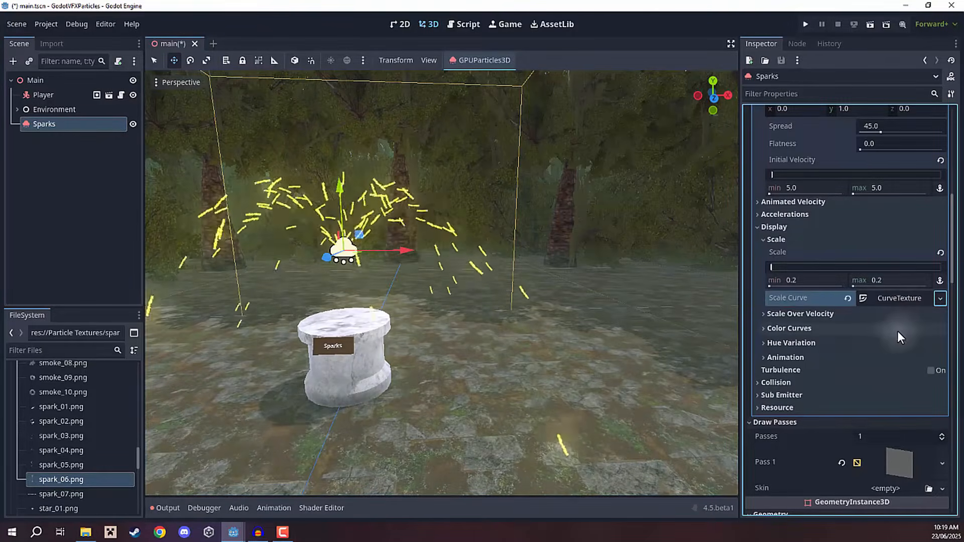
{"action": "left_click", "coordinate": [894, 300]}
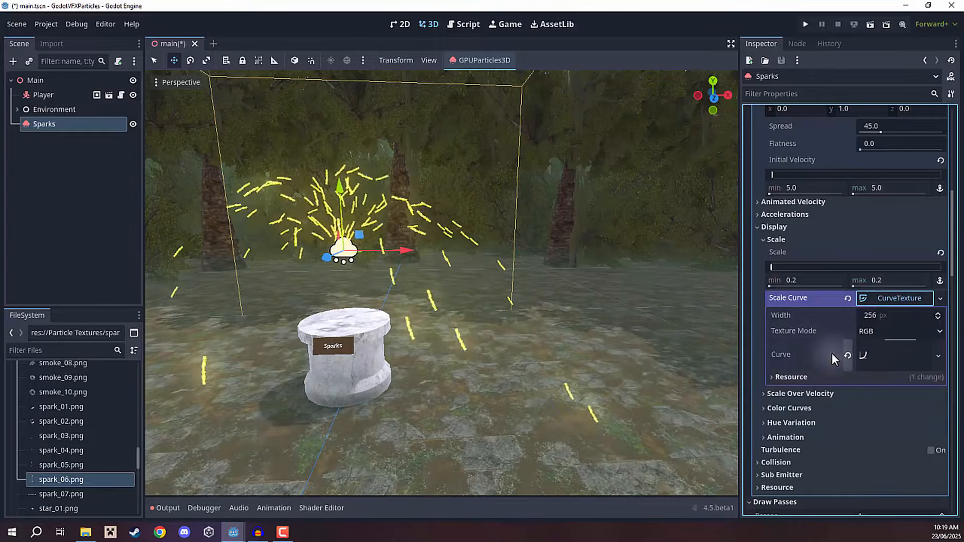
{"action": "left_click", "coordinate": [890, 357]}
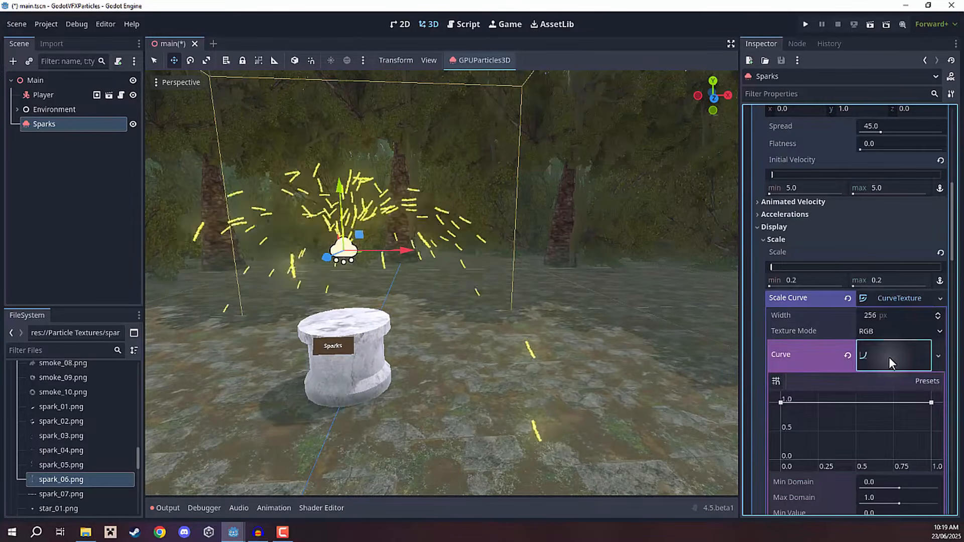
{"action": "scroll", "coordinate": [809, 327], "scroll_direction": "down", "scroll_amount": 3}
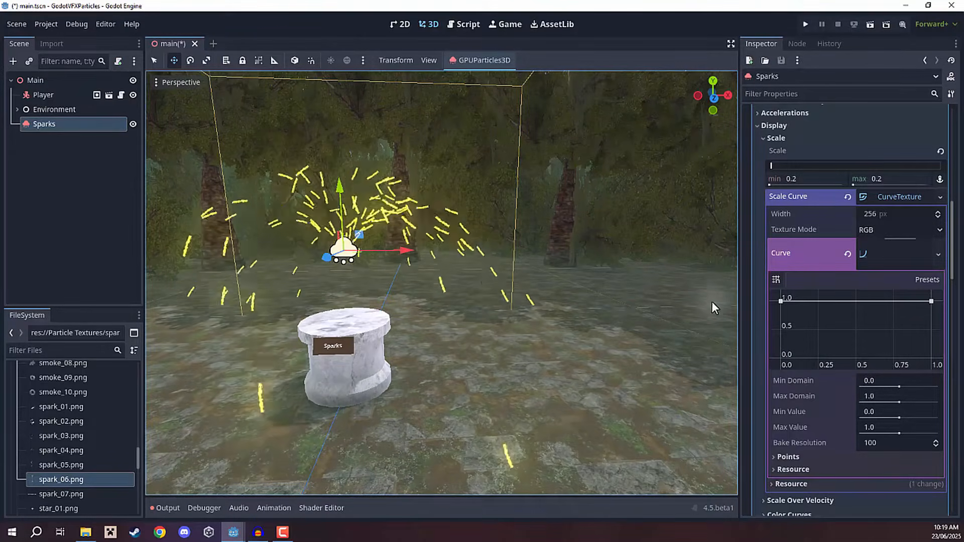
{"action": "left_click_drag", "start_coordinate": [782, 303], "coordinate": [781, 334]}
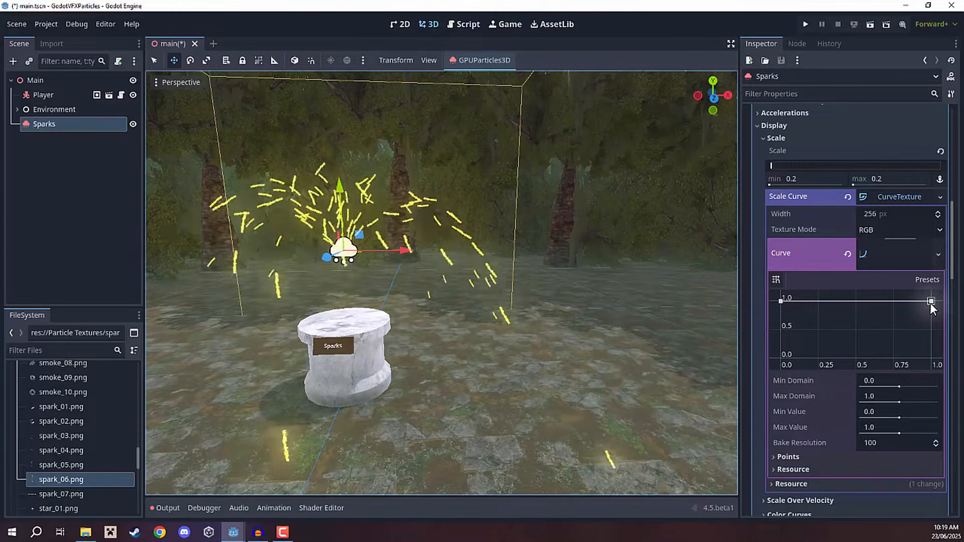
{"action": "left_click_drag", "start_coordinate": [930, 301], "coordinate": [932, 359]}
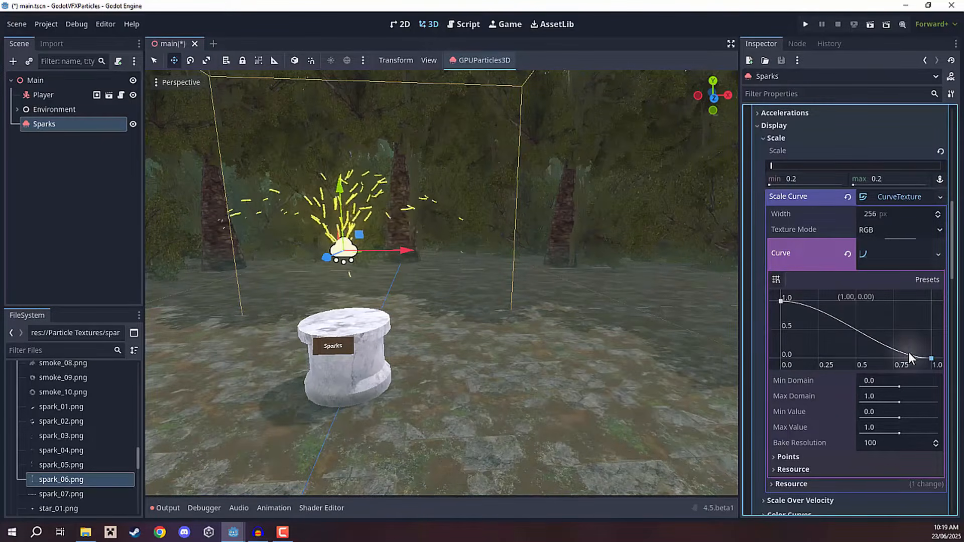
Bend the scale curve outward near its end by rotating the end point's tangent to about 64.4°
{"action": "mouse_move", "coordinate": [544, 246]}
{"action": "right_mouse_down"}
{"action": "mouse_move", "coordinate": [505, 233]}
{"action": "mouse_move", "coordinate": [520, 225]}
{"action": "mouse_move", "coordinate": [516, 215]}
{"action": "mouse_move", "coordinate": [509, 224]}
{"action": "mouse_move", "coordinate": [519, 232]}
{"action": "mouse_move", "coordinate": [530, 202]}
{"action": "mouse_move", "coordinate": [540, 237]}
{"action": "right_mouse_up"}
{"action": "key", "text": "w"}
{"action": "key", "text": "s"}
{"action": "key", "text": "a"}
{"action": "key", "text": "w"}
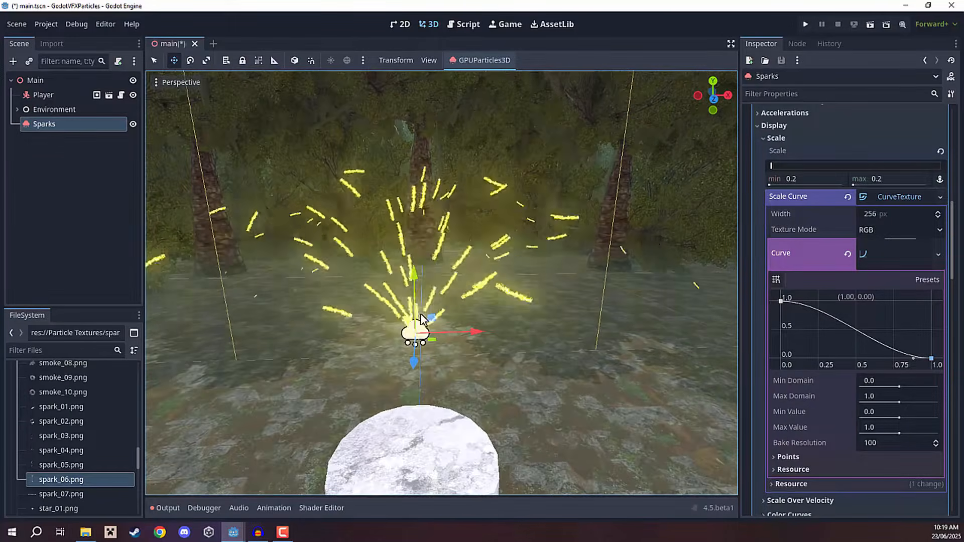
{"action": "mouse_move", "coordinate": [486, 272]}
{"action": "right_mouse_down"}
{"action": "mouse_move", "coordinate": [520, 272]}
{"action": "mouse_move", "coordinate": [503, 266]}
{"action": "right_mouse_up"}
{"action": "key", "text": "d"}
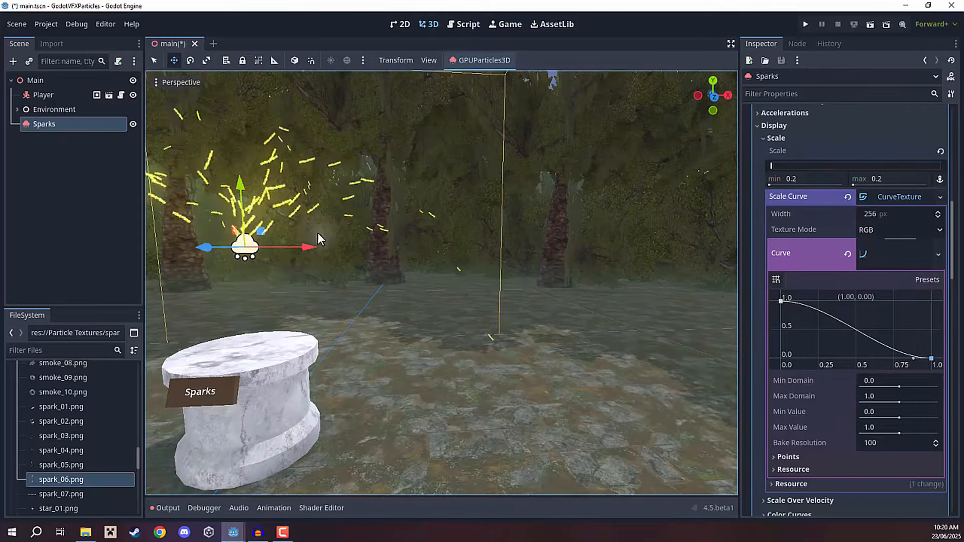
{"action": "key", "text": "f"}
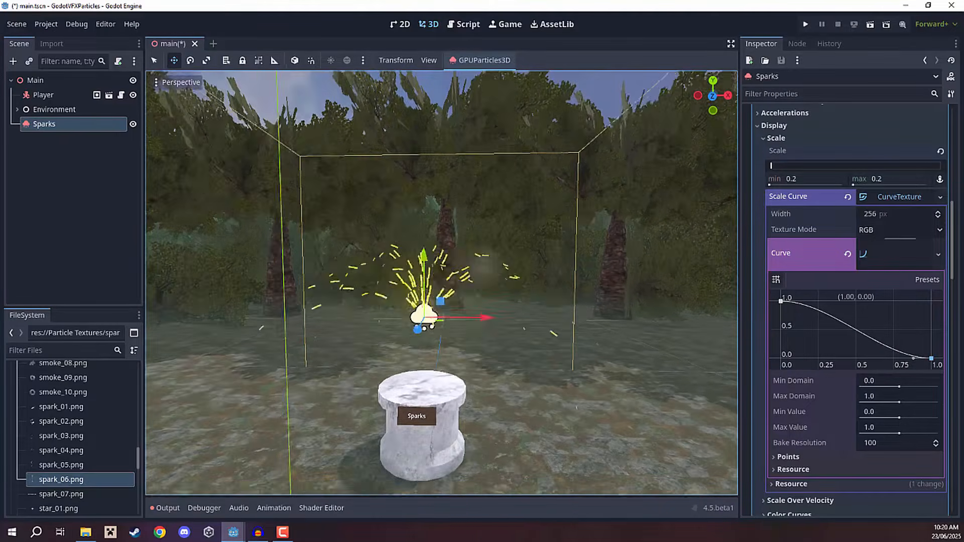
{"action": "left_click_drag", "start_coordinate": [913, 357], "coordinate": [916, 345]}
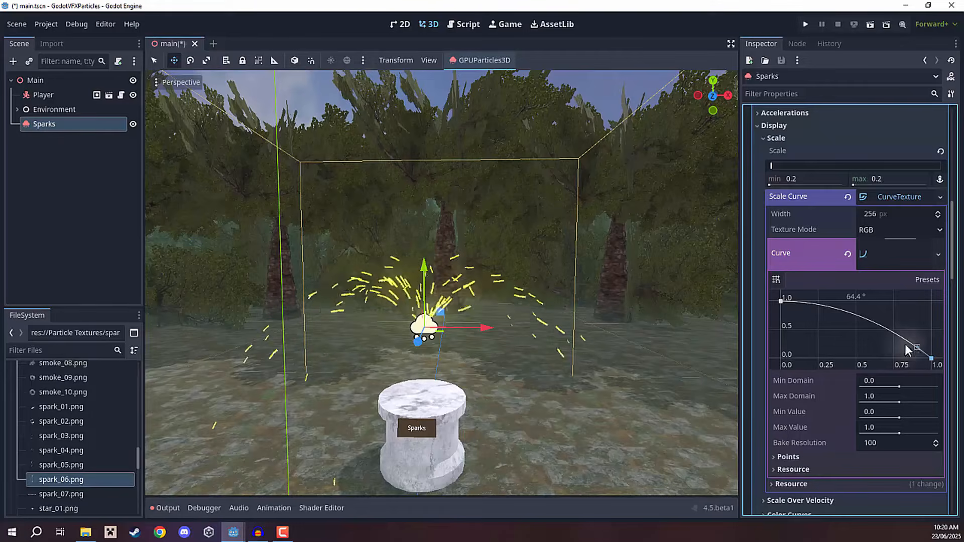
Move the Sparks emitter straight down along the Y axis until it sits just above the pedestal's top
{"action": "right_click_drag", "start_coordinate": [628, 302], "coordinate": [576, 256]}
{"action": "key", "text": "d"}
{"action": "key", "text": "w"}
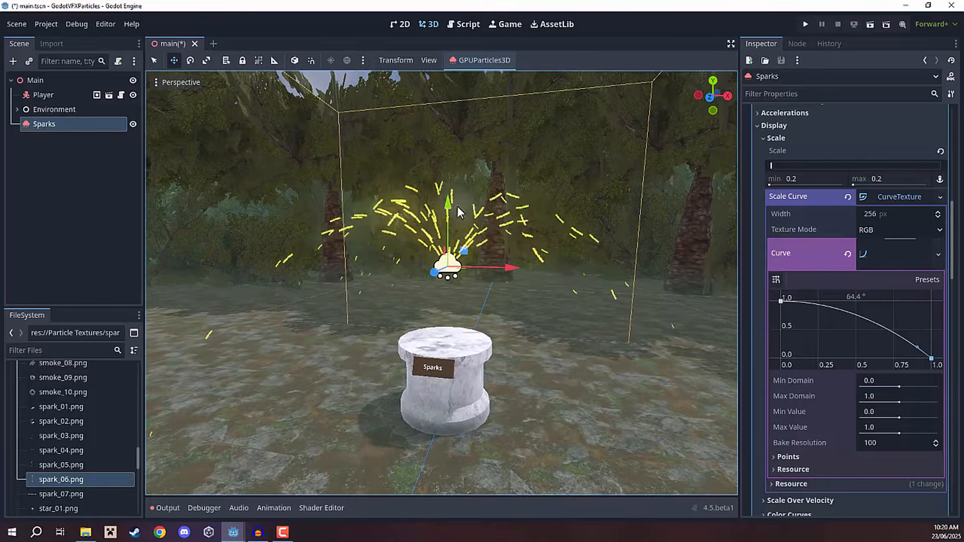
{"action": "left_click_drag", "start_coordinate": [452, 205], "coordinate": [456, 270]}
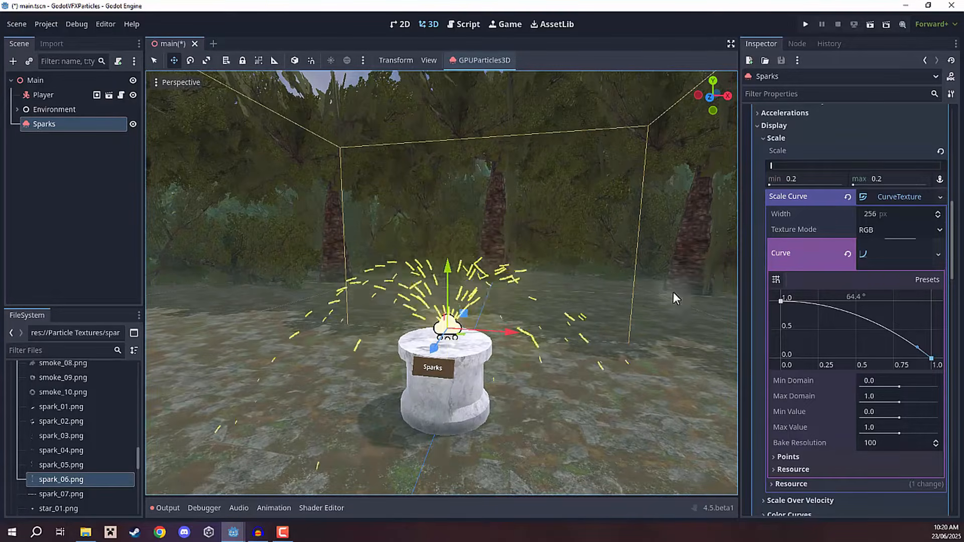
{"action": "right_click_drag", "start_coordinate": [673, 291], "coordinate": [672, 318]}
Set the Lifetime of the Sparks particles to 2 seconds
{"action": "scroll", "coordinate": [836, 261], "scroll_direction": "up", "scroll_amount": 10}
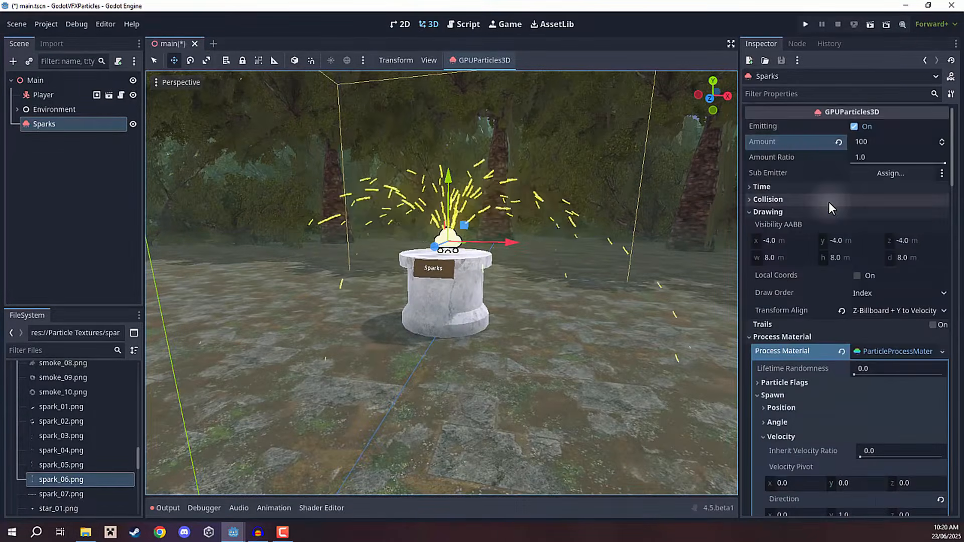
{"action": "scroll", "coordinate": [808, 190], "scroll_direction": "down", "scroll_amount": 5}
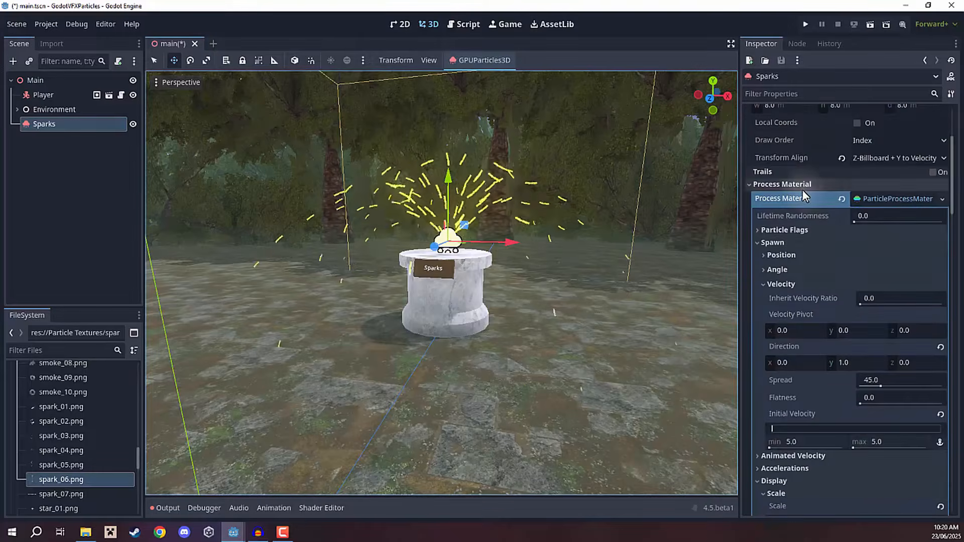
{"action": "scroll", "coordinate": [799, 186], "scroll_direction": "up", "scroll_amount": 5}
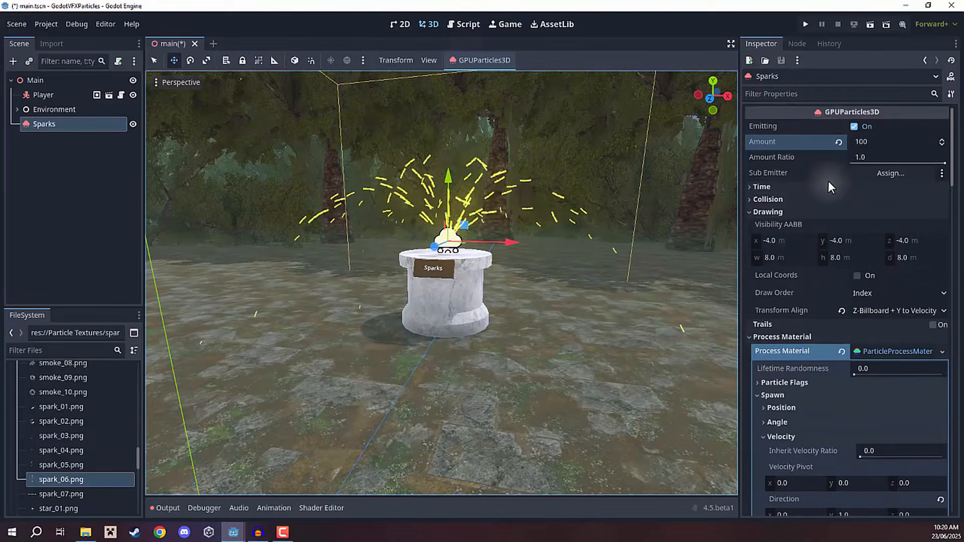
{"action": "left_click", "coordinate": [764, 213]}
{"action": "left_click", "coordinate": [770, 190]}
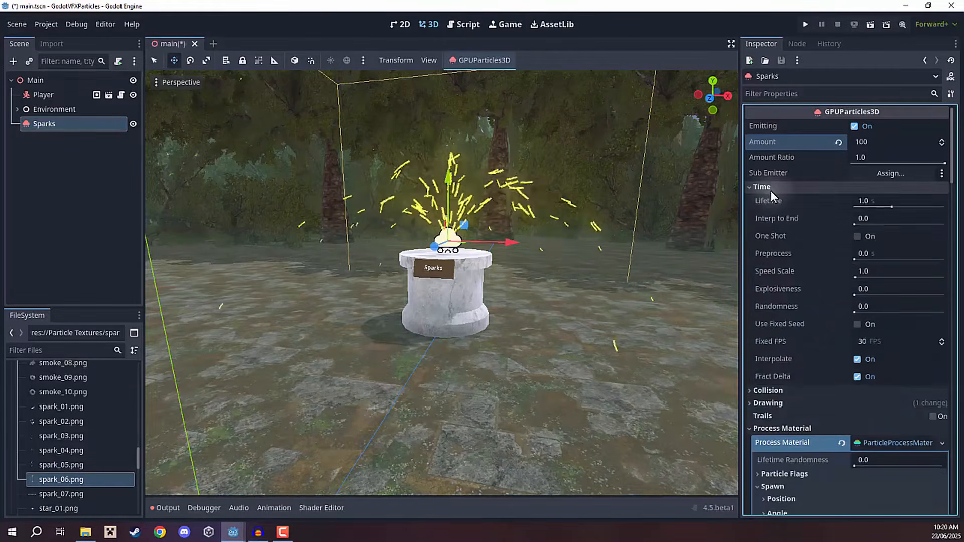
{"action": "left_click", "coordinate": [870, 202]}
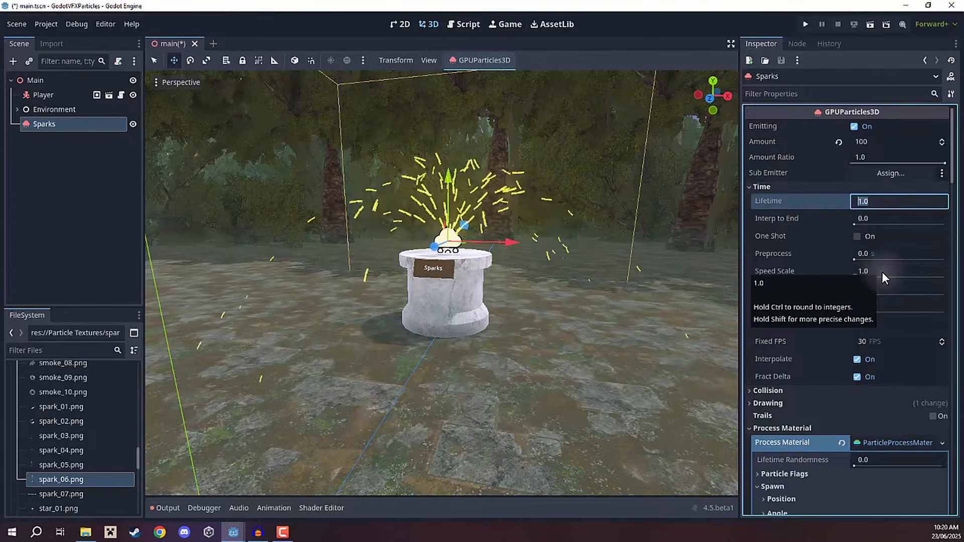
{"action": "type", "text": "2"}
{"action": "key", "text": "Return"}
Examine how the longer-lived sparks fall around the pedestal and meet the ground, from near and far
{"action": "key", "text": "q"}
{"action": "key", "text": "s"}
{"action": "right_click_drag", "start_coordinate": [535, 191], "coordinate": [535, 191]}
{"action": "right_click_drag", "start_coordinate": [483, 213], "coordinate": [477, 202]}
{"action": "key", "text": "e"}
{"action": "key", "text": "w"}
{"action": "key", "text": "w"}
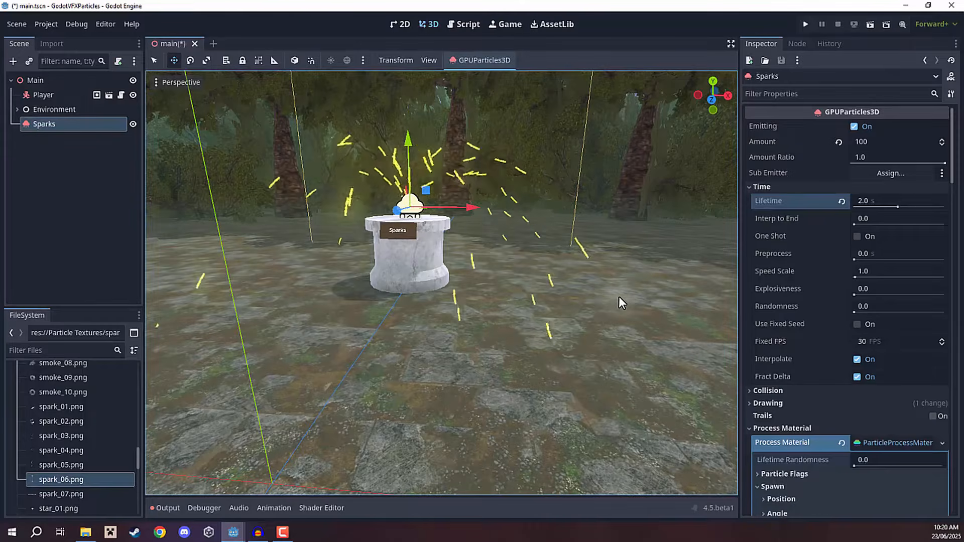
{"action": "right_click_drag", "start_coordinate": [541, 250], "coordinate": [541, 249]}
{"action": "key", "text": "s"}
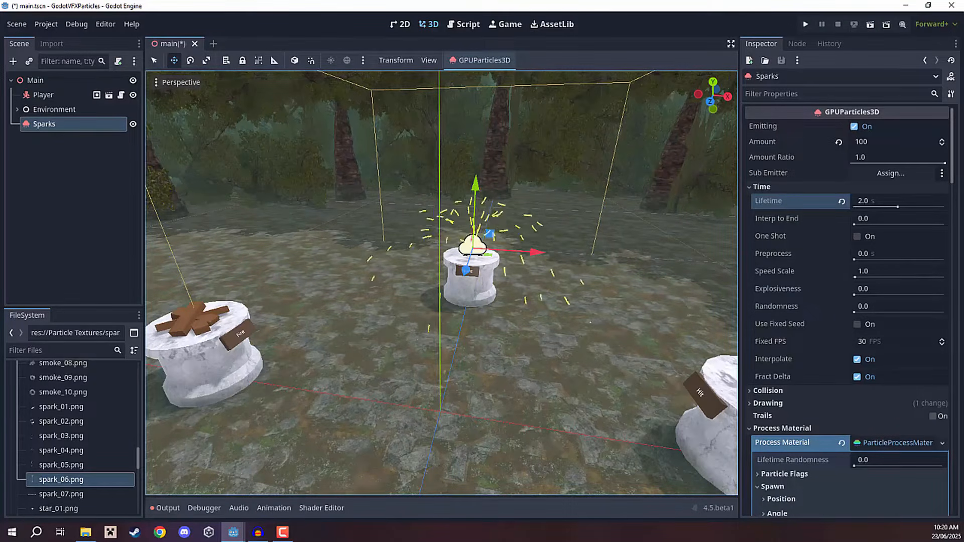
{"action": "right_click_drag", "start_coordinate": [604, 273], "coordinate": [598, 264]}
{"action": "key", "text": "s"}
{"action": "key", "text": "w"}
{"action": "key", "text": "s"}
{"action": "key", "text": "w"}
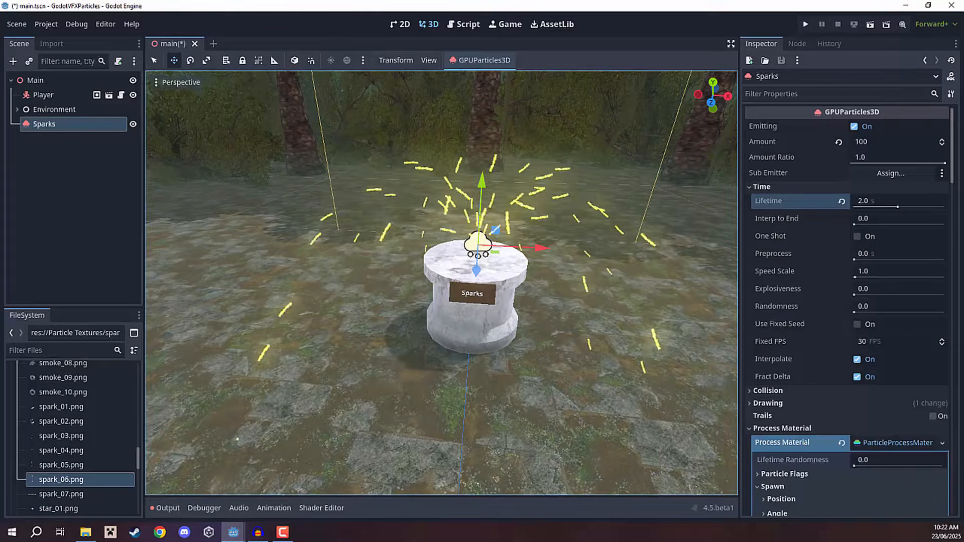
{"action": "right_click_drag", "start_coordinate": [518, 279], "coordinate": [519, 279]}
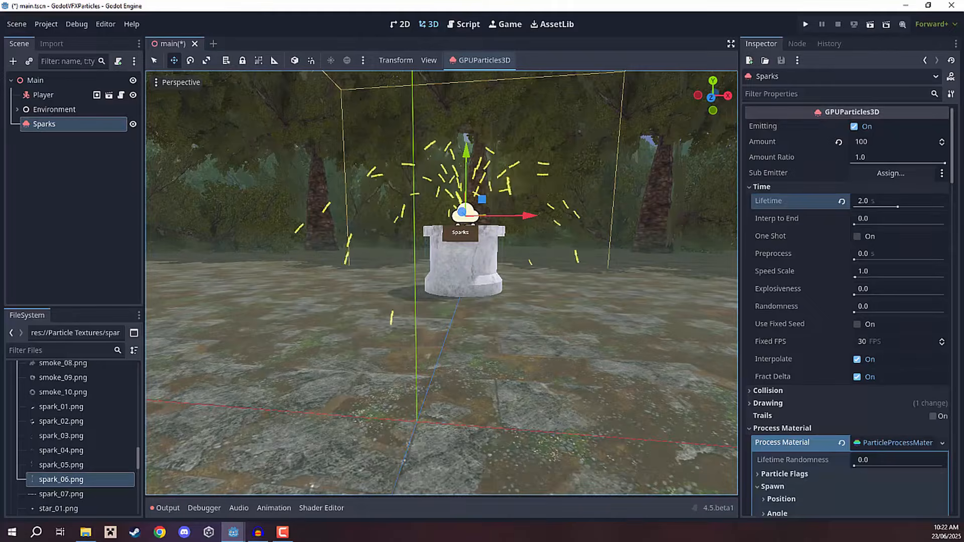
Add a GPUParticlesCollisionBox3D node to the scene, separate from the Sparks node
{"action": "left_click", "coordinate": [108, 187]}
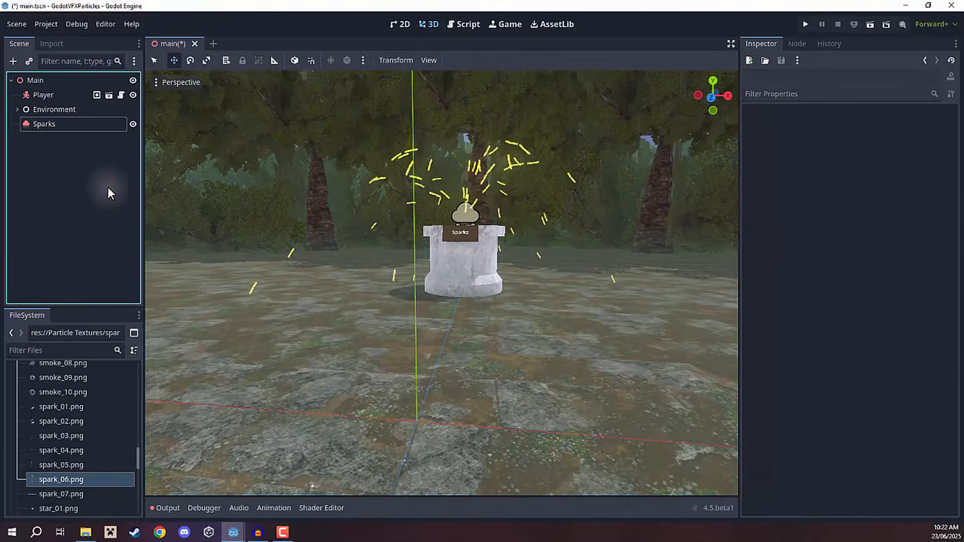
{"action": "left_click", "coordinate": [13, 62]}
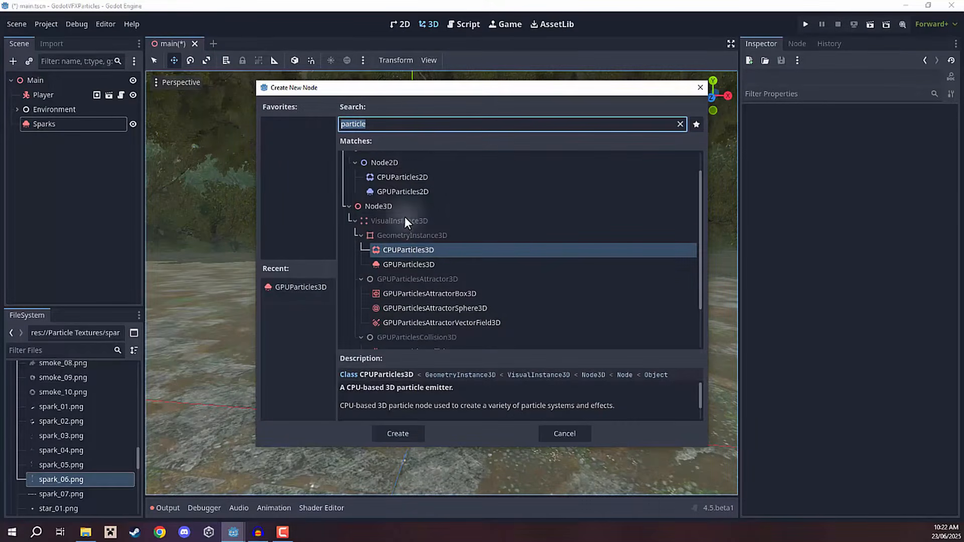
{"action": "scroll", "coordinate": [414, 261], "scroll_direction": "down", "scroll_amount": 2}
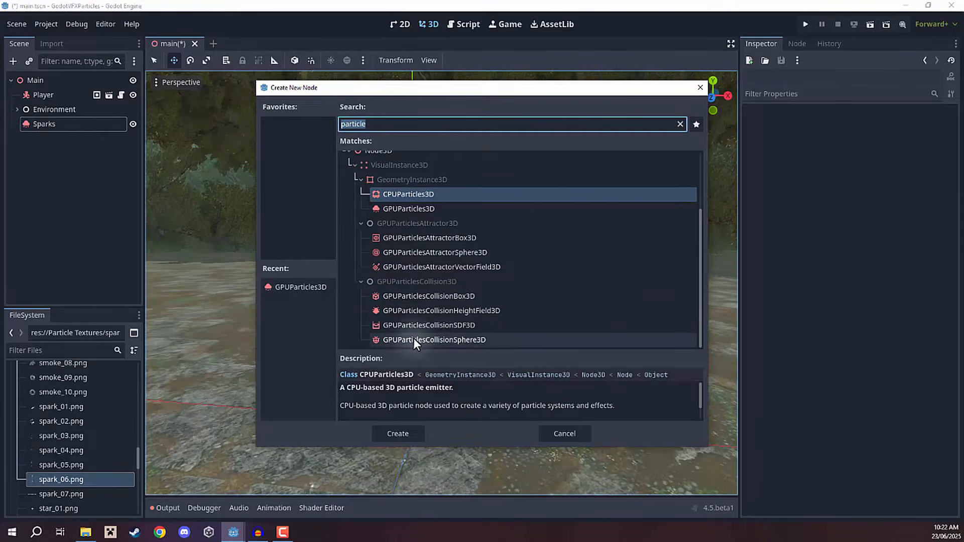
{"action": "left_click", "coordinate": [421, 297]}
{"action": "left_click", "coordinate": [400, 434]}
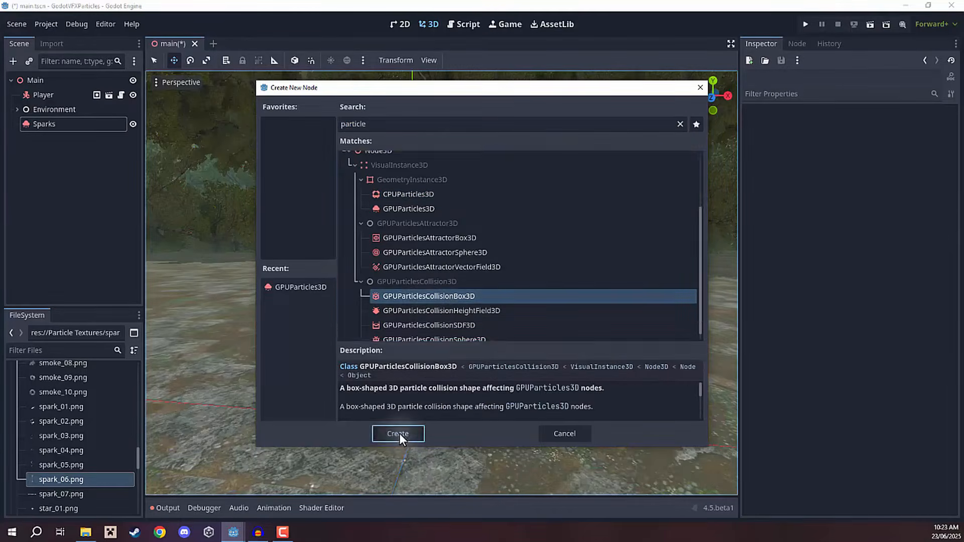
Move the particle collision box straight down along the Y axis until its top face is level with the ground
{"action": "key", "text": "d"}
{"action": "right_click_drag", "start_coordinate": [400, 434], "coordinate": [459, 226]}
{"action": "key", "text": "s"}
{"action": "key", "text": "a"}
{"action": "key", "text": "w"}
{"action": "key", "text": "s"}
{"action": "key", "text": "d"}
{"action": "key", "text": "w"}
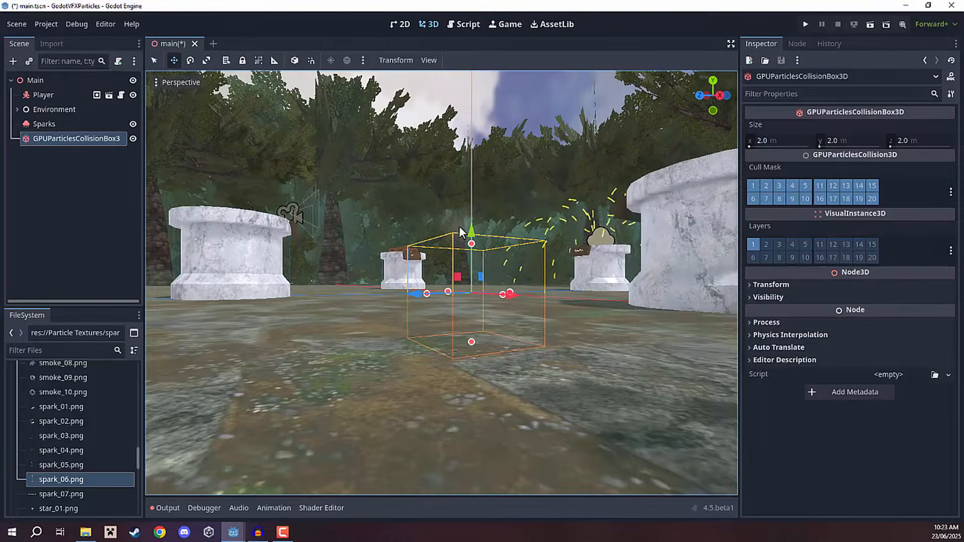
{"action": "left_click_drag", "start_coordinate": [464, 270], "coordinate": [465, 271]}
{"action": "right_click_drag", "start_coordinate": [485, 272], "coordinate": [485, 297]}
{"action": "key", "text": "w"}
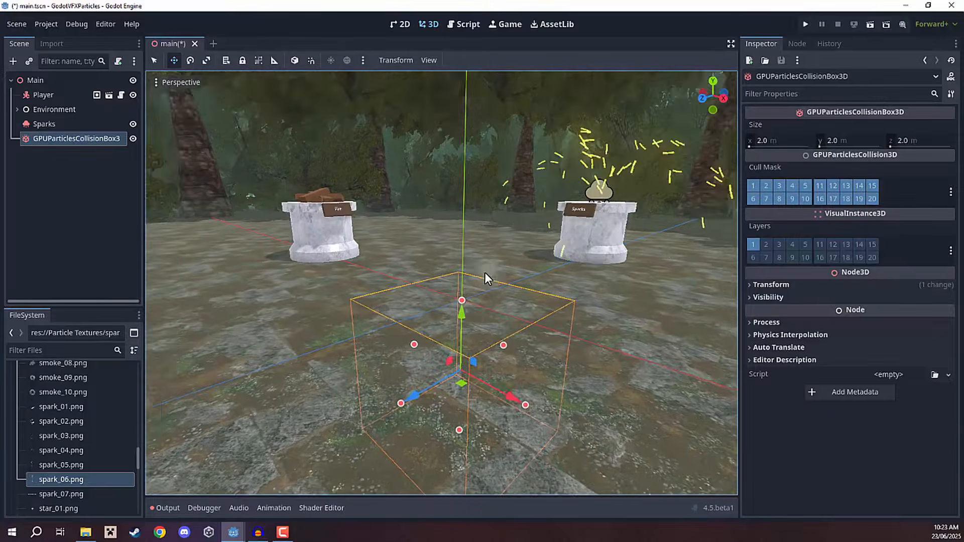
{"action": "right_click_drag", "start_coordinate": [396, 279], "coordinate": [564, 246]}
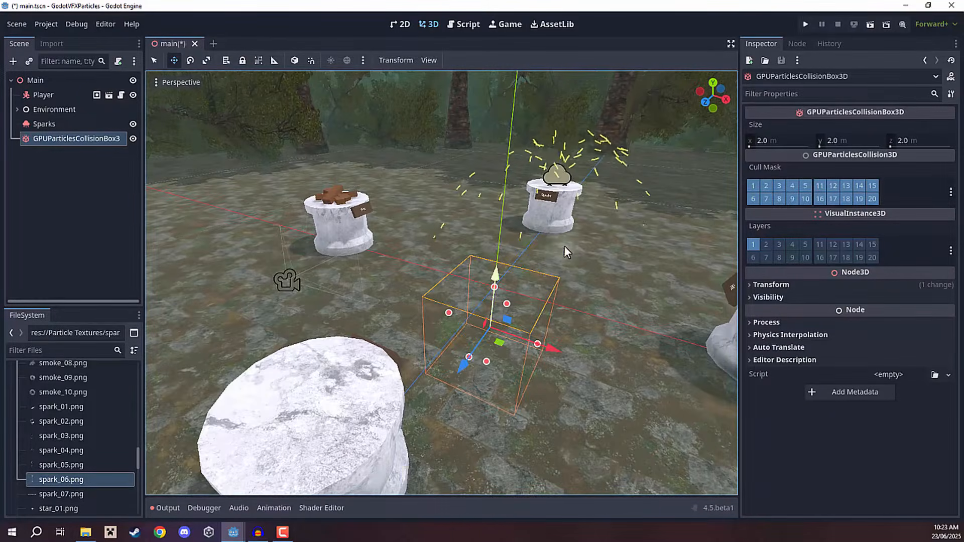
Set the collision box's size to 50 m in both X and Z
{"action": "left_click", "coordinate": [763, 141]}
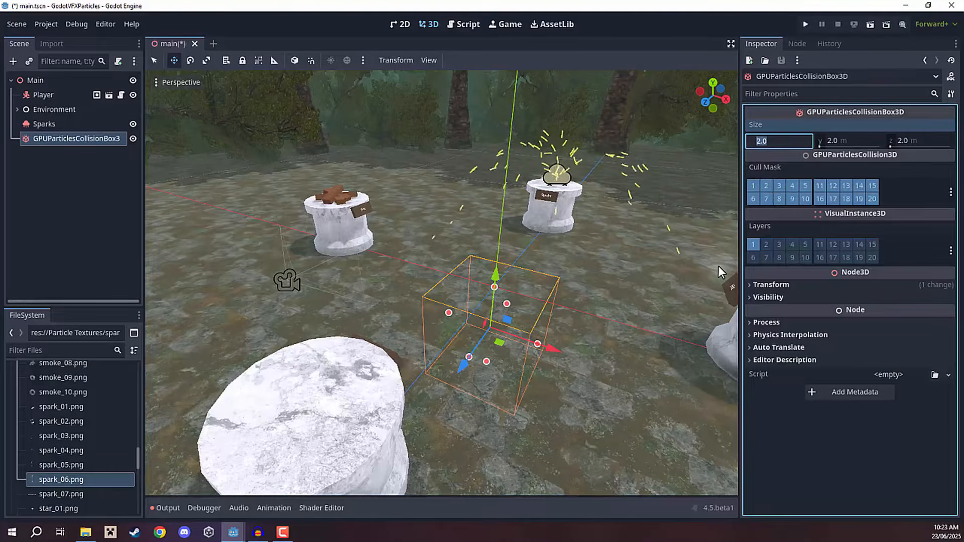
{"action": "type", "text": "50"}
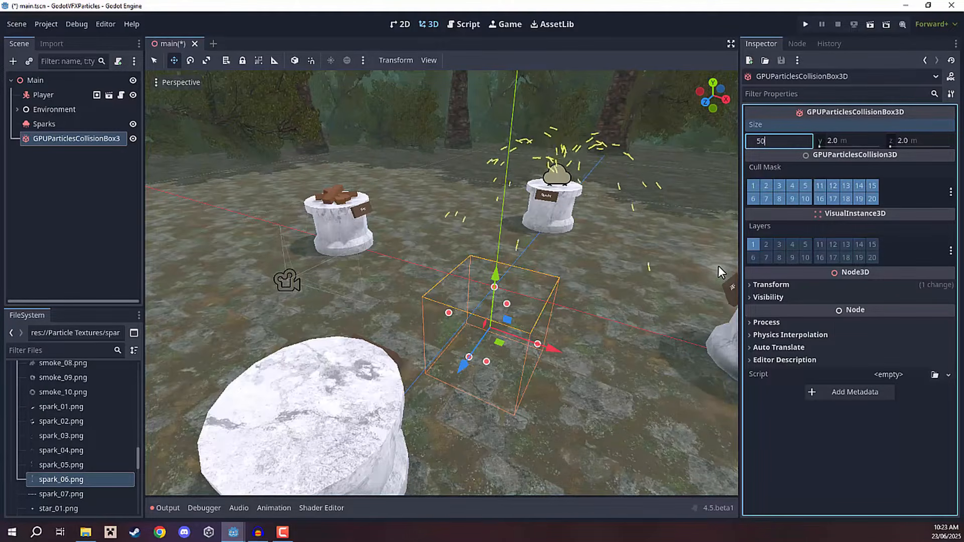
{"action": "key", "text": "Tab"}
{"action": "key", "text": "Tab"}
{"action": "type", "text": "50"}
{"action": "key", "text": "Return"}
Deselect the collision box and examine from above and below whether the sparks pass through the ground
{"action": "right_click_drag", "start_coordinate": [536, 348], "coordinate": [623, 251]}
{"action": "key", "text": "s"}
{"action": "key", "text": "w"}
{"action": "left_click", "coordinate": [92, 203]}
{"action": "key", "text": "w"}
{"action": "right_click_drag", "start_coordinate": [363, 243], "coordinate": [486, 263]}
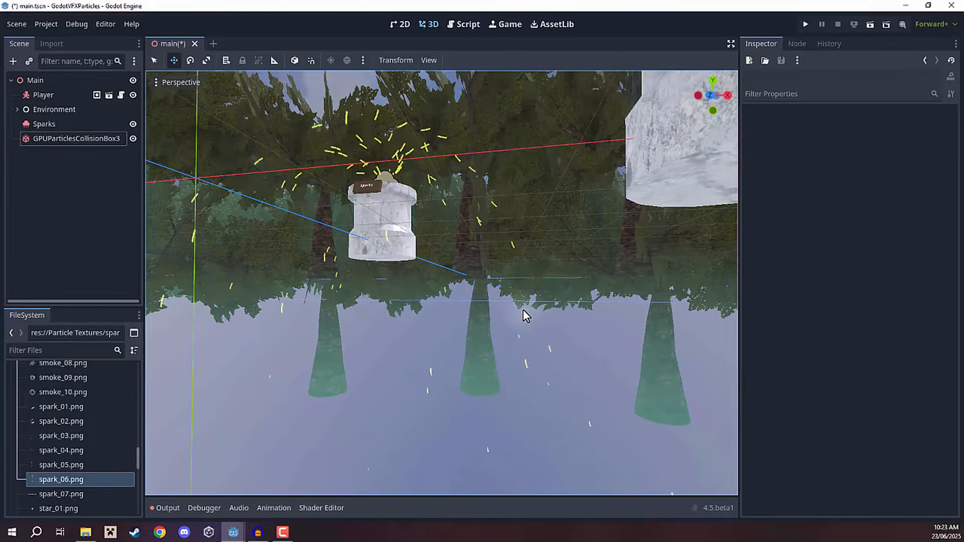
{"action": "right_click_drag", "start_coordinate": [458, 210], "coordinate": [394, 232]}
{"action": "key", "text": "e"}
{"action": "key", "text": "w"}
{"action": "key", "text": "s"}
{"action": "key", "text": "d"}
{"action": "key", "text": "q"}
{"action": "key", "text": "q"}
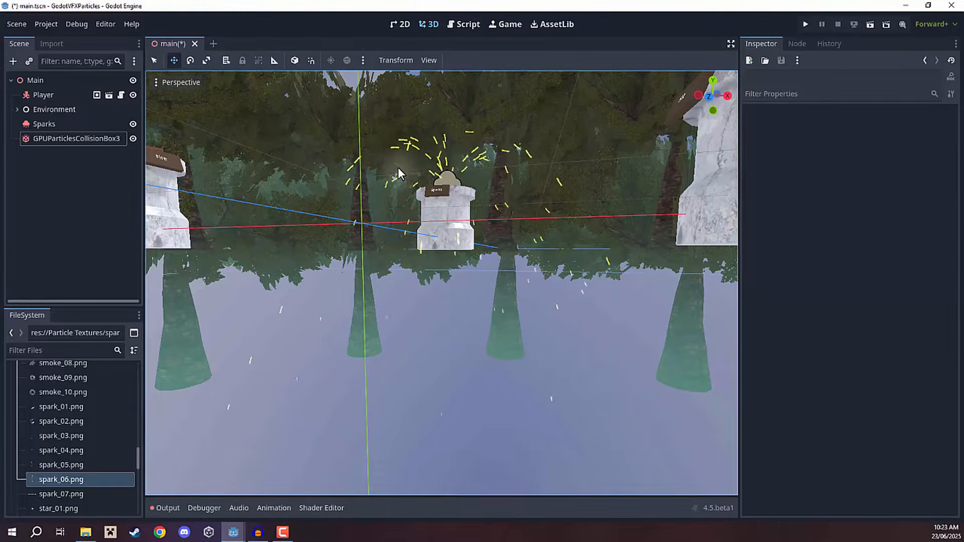
{"action": "key", "text": "e"}
{"action": "right_click_drag", "start_coordinate": [395, 232], "coordinate": [425, 257]}
{"action": "key", "text": "w"}
{"action": "key", "text": "a"}
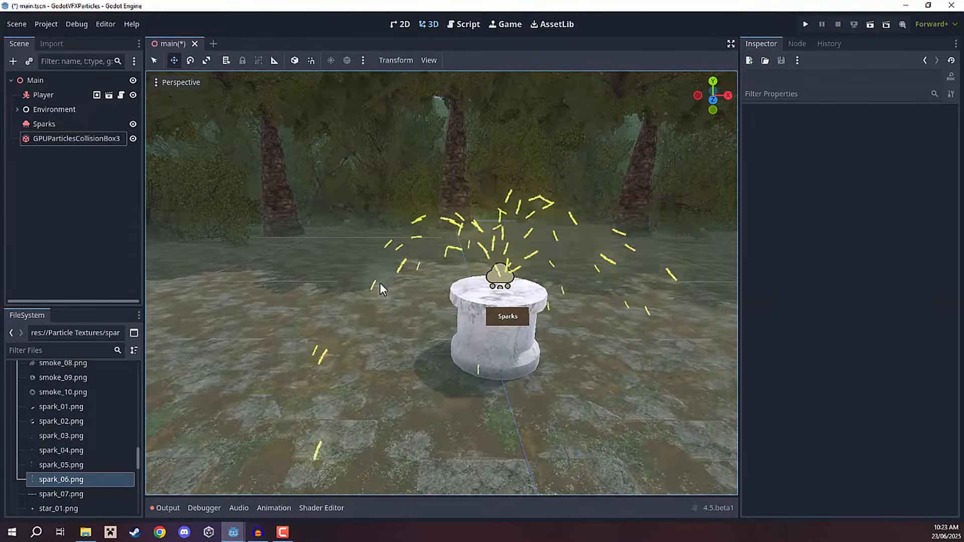
Set the Collision Mode in the Sparks process material to Rigid
{"action": "left_click", "coordinate": [72, 127]}
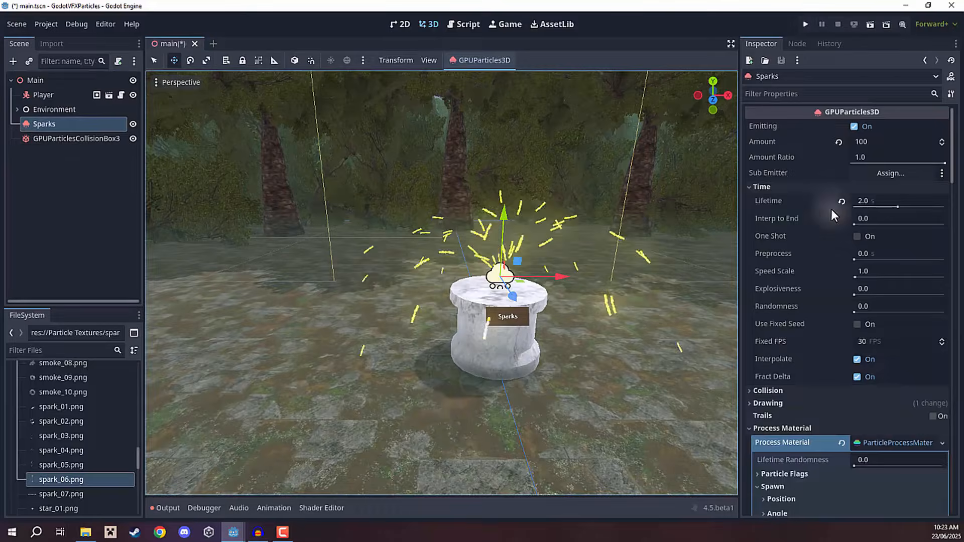
{"action": "scroll", "coordinate": [831, 209], "scroll_direction": "down", "scroll_amount": 8}
{"action": "scroll", "coordinate": [814, 226], "scroll_direction": "down", "scroll_amount": 10}
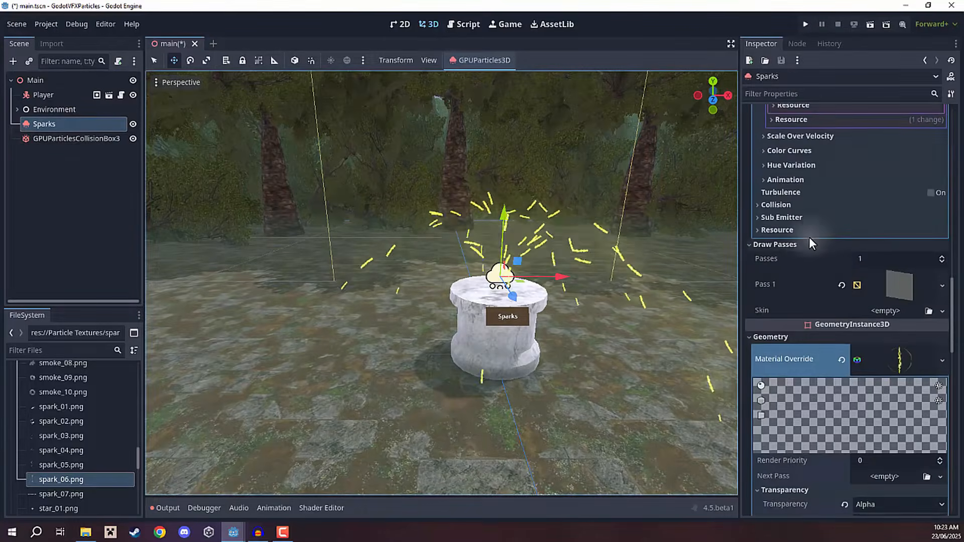
{"action": "left_click", "coordinate": [776, 206]}
{"action": "scroll", "coordinate": [788, 221], "scroll_direction": "up", "scroll_amount": 5}
{"action": "scroll", "coordinate": [803, 256], "scroll_direction": "down", "scroll_amount": 3}
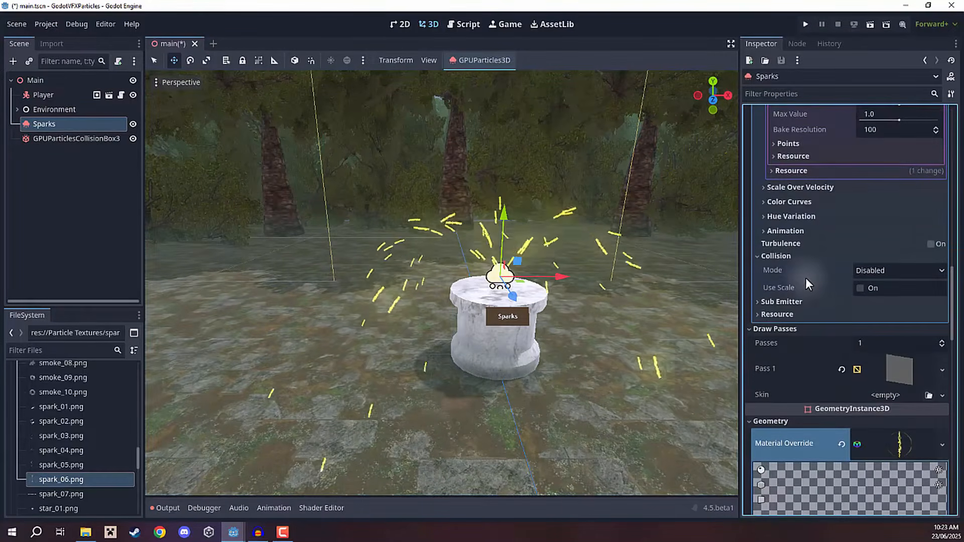
{"action": "left_click", "coordinate": [880, 273]}
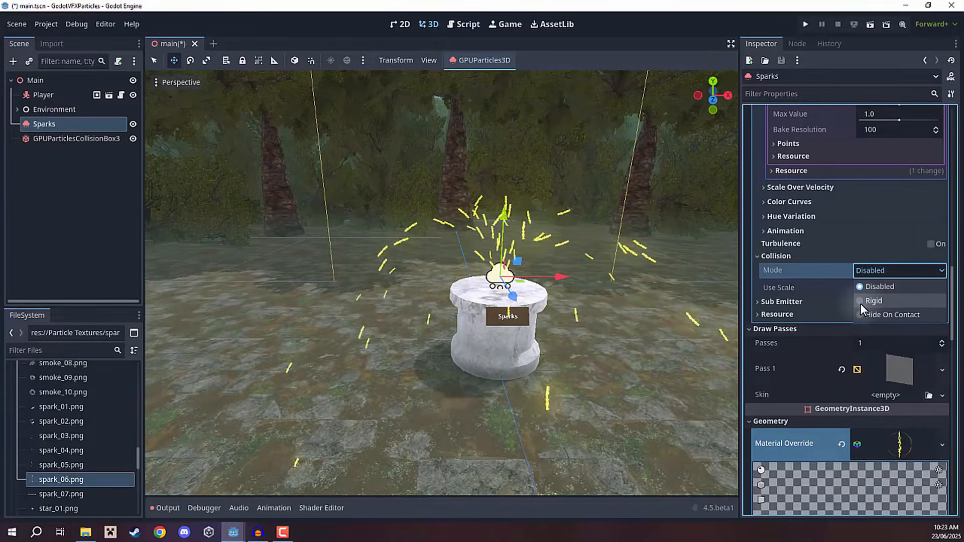
{"action": "left_click", "coordinate": [860, 302]}
Try the Hide On Contact collision mode for the Sparks particles and view them from below ground level
{"action": "left_click", "coordinate": [879, 269]}
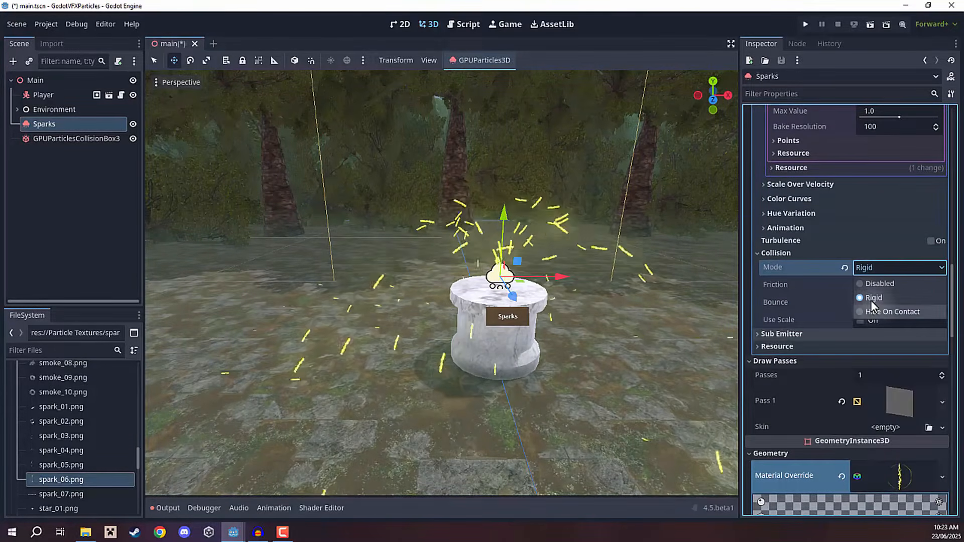
{"action": "left_click", "coordinate": [862, 312]}
{"action": "right_click_drag", "start_coordinate": [584, 343], "coordinate": [589, 320]}
{"action": "key", "text": "q"}
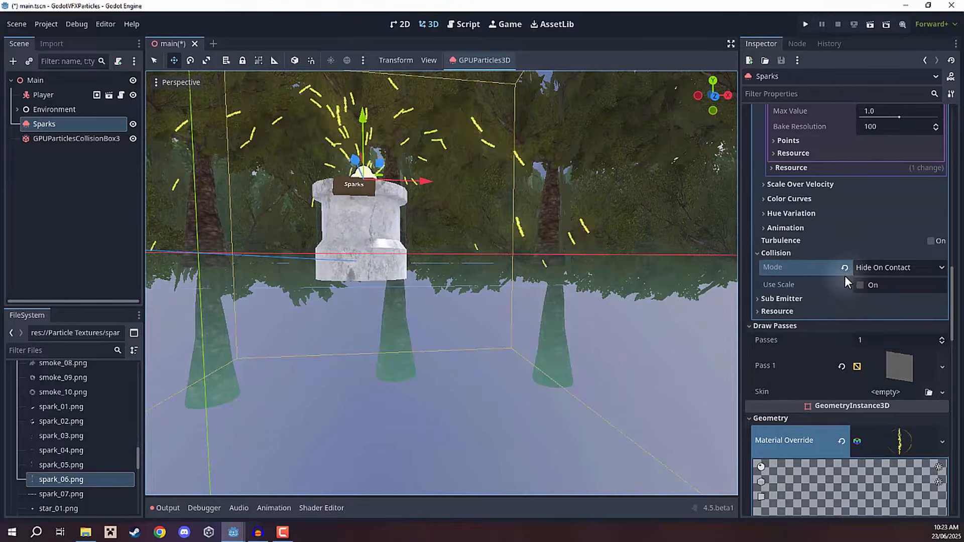
Switch the Sparks collision mode back to Rigid and view how the particles land on the ground
{"action": "left_click", "coordinate": [890, 267]}
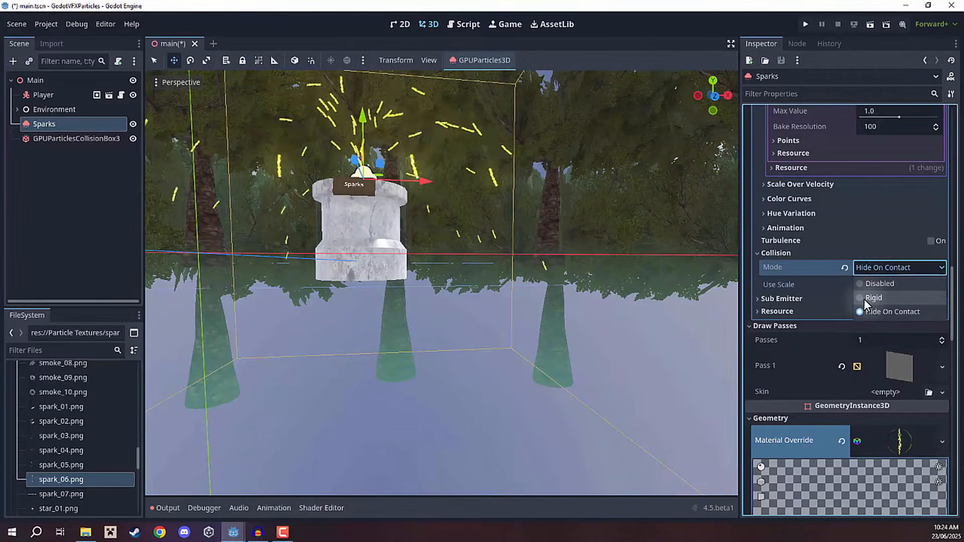
{"action": "left_click", "coordinate": [864, 298]}
{"action": "right_click_drag", "start_coordinate": [557, 218], "coordinate": [558, 216]}
{"action": "key", "text": "s"}
{"action": "mouse_move", "coordinate": [463, 189]}
{"action": "right_mouse_down"}
{"action": "mouse_move", "coordinate": [467, 201]}
{"action": "mouse_move", "coordinate": [463, 189]}
{"action": "right_mouse_up"}
{"action": "right_click_drag", "start_coordinate": [511, 221], "coordinate": [474, 266]}
{"action": "key", "text": "w"}
{"action": "key", "text": "w"}
{"action": "key", "text": "s"}
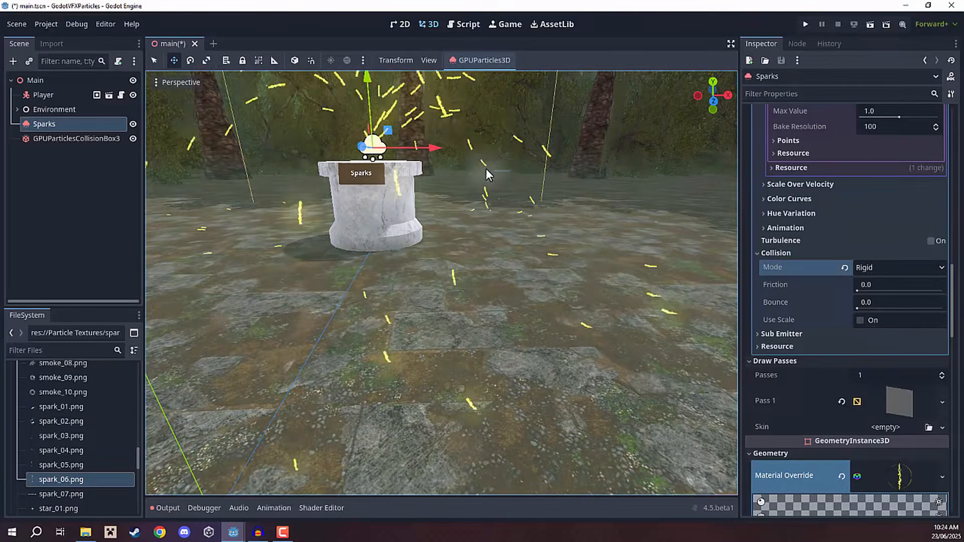
Examine how the sparks slide and settle on the ground around the pedestal, from near and far
{"action": "key", "text": "s"}
{"action": "key", "text": "e"}
{"action": "mouse_move", "coordinate": [537, 234]}
{"action": "right_mouse_down"}
{"action": "mouse_move", "coordinate": [524, 250]}
{"action": "mouse_move", "coordinate": [483, 251]}
{"action": "mouse_move", "coordinate": [522, 246]}
{"action": "mouse_move", "coordinate": [527, 258]}
{"action": "mouse_move", "coordinate": [452, 246]}
{"action": "mouse_move", "coordinate": [563, 251]}
{"action": "mouse_move", "coordinate": [488, 226]}
{"action": "mouse_move", "coordinate": [563, 231]}
{"action": "mouse_move", "coordinate": [545, 232]}
{"action": "mouse_move", "coordinate": [542, 216]}
{"action": "right_mouse_up"}
{"action": "key", "text": "a"}
{"action": "key", "text": "d"}
{"action": "key", "text": "w"}
{"action": "key", "text": "w"}
{"action": "key", "text": "s"}
{"action": "key", "text": "w"}
{"action": "key", "text": "s"}
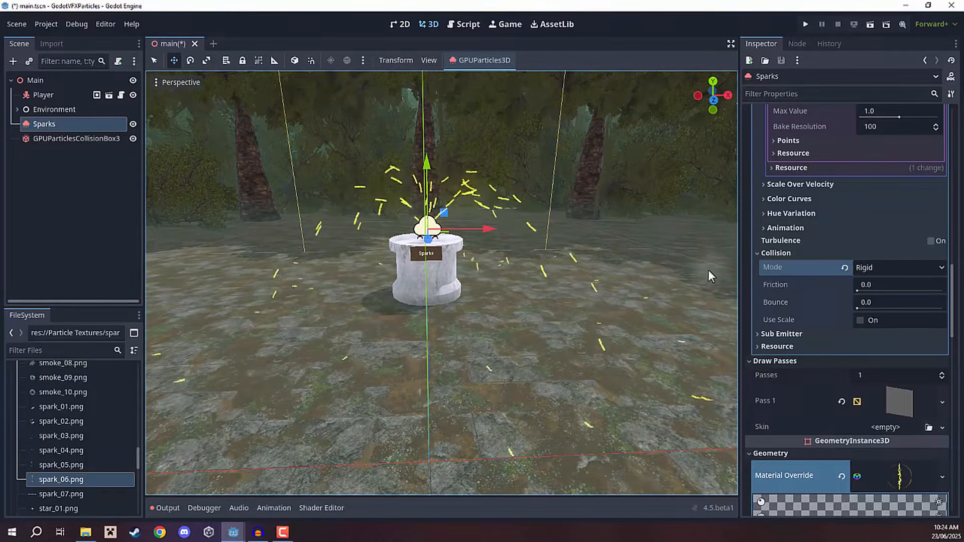
Try a collision Bounce of 0.39 for the sparks and check how they rebound near the pedestals
{"action": "left_click", "coordinate": [860, 308]}
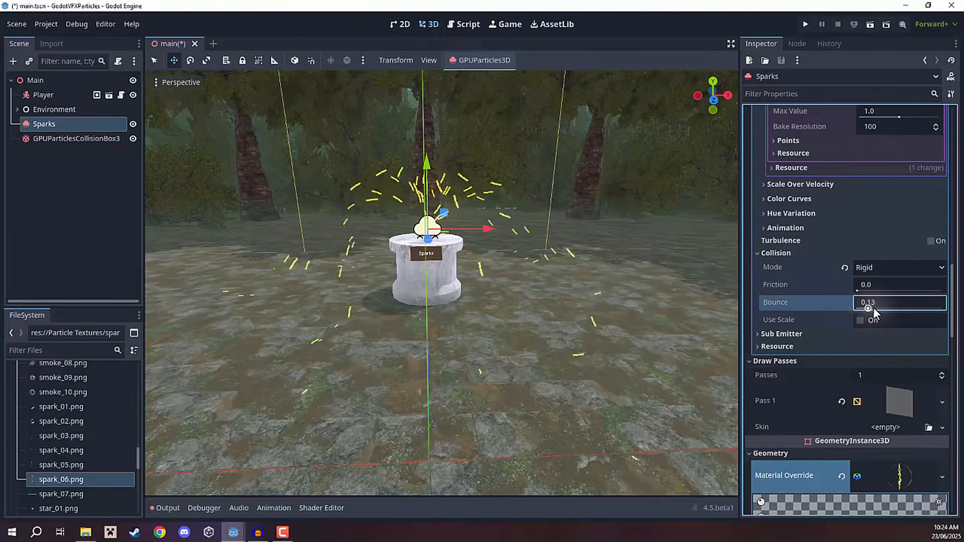
{"action": "left_click_drag", "start_coordinate": [887, 306], "coordinate": [894, 307]}
{"action": "right_click_drag", "start_coordinate": [431, 293], "coordinate": [476, 273]}
{"action": "key", "text": "w"}
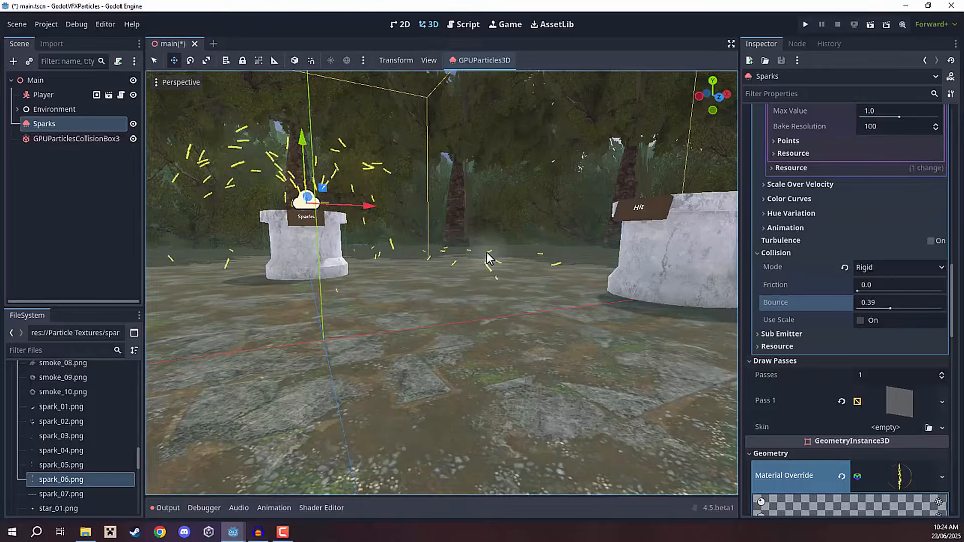
{"action": "key", "text": "s"}
{"action": "right_click_drag", "start_coordinate": [589, 284], "coordinate": [711, 279]}
{"action": "key", "text": "w"}
{"action": "key", "text": "a"}
{"action": "key", "text": "w"}
{"action": "key", "text": "s"}
Set the sparks' collision Bounce to 0.5 after testing a value close to its maximum
{"action": "left_click_drag", "start_coordinate": [890, 308], "coordinate": [943, 308]}
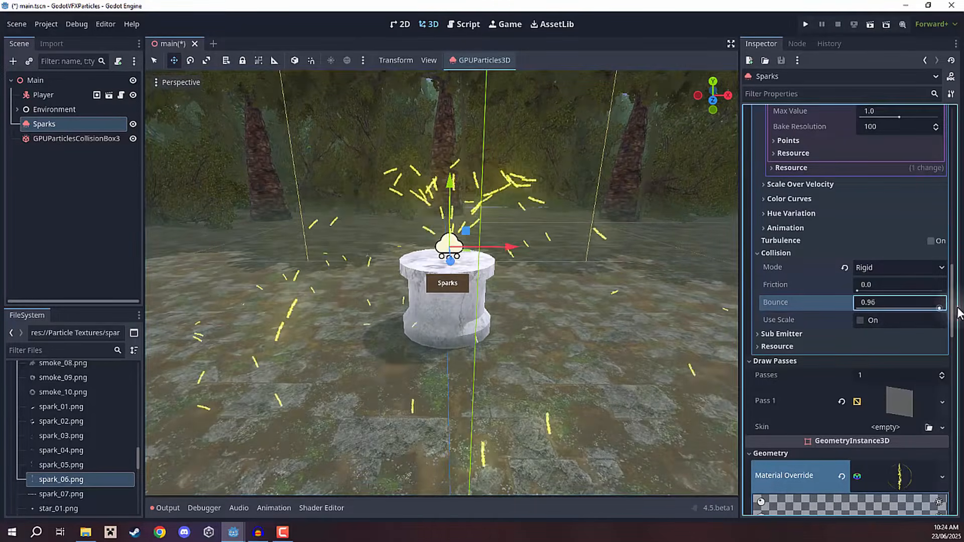
{"action": "key", "text": "s"}
{"action": "mouse_move", "coordinate": [505, 243]}
{"action": "right_mouse_down"}
{"action": "mouse_move", "coordinate": [496, 226]}
{"action": "mouse_move", "coordinate": [492, 236]}
{"action": "right_mouse_up"}
{"action": "key", "text": "s"}
{"action": "key", "text": "w"}
{"action": "key", "text": "w"}
{"action": "mouse_move", "coordinate": [665, 291]}
{"action": "right_mouse_down"}
{"action": "mouse_move", "coordinate": [653, 291]}
{"action": "mouse_move", "coordinate": [671, 285]}
{"action": "mouse_move", "coordinate": [665, 291]}
{"action": "right_mouse_up"}
{"action": "key", "text": "s"}
{"action": "key", "text": "w"}
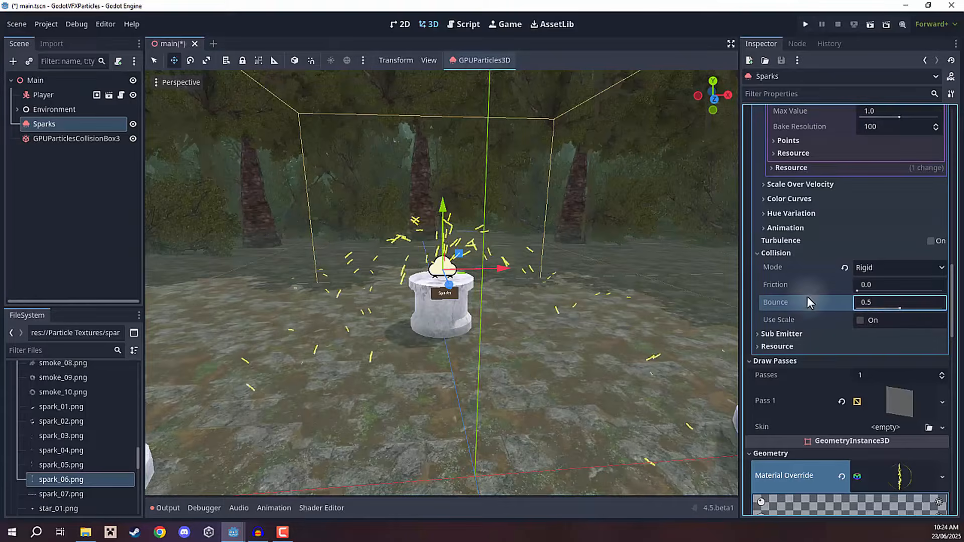
Examine from several angles how the bouncing sparks rebound off the ground around the pedestal
{"action": "key", "text": "e"}
{"action": "mouse_move", "coordinate": [549, 269]}
{"action": "right_mouse_down"}
{"action": "mouse_move", "coordinate": [545, 289]}
{"action": "mouse_move", "coordinate": [503, 266]}
{"action": "mouse_move", "coordinate": [505, 281]}
{"action": "mouse_move", "coordinate": [545, 296]}
{"action": "mouse_move", "coordinate": [550, 287]}
{"action": "right_mouse_up"}
{"action": "key", "text": "d"}
{"action": "key", "text": "w"}
{"action": "key", "text": "q"}
{"action": "key", "text": "w"}
{"action": "key", "text": "a"}
{"action": "key", "text": "e"}
{"action": "key", "text": "s"}
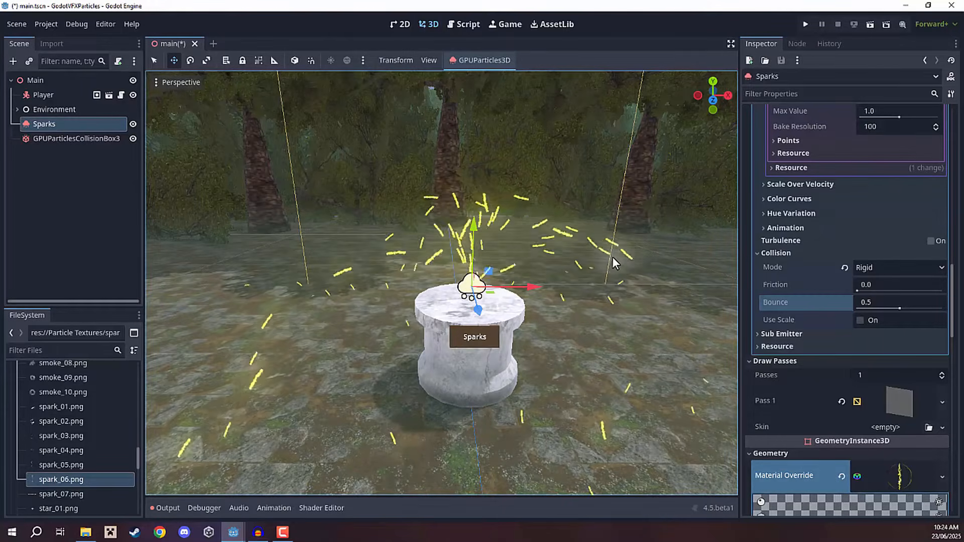
Set the maximum Initial Velocity of the sparks to 8 and check how far they spread
{"action": "scroll", "coordinate": [797, 269], "scroll_direction": "up", "scroll_amount": 15}
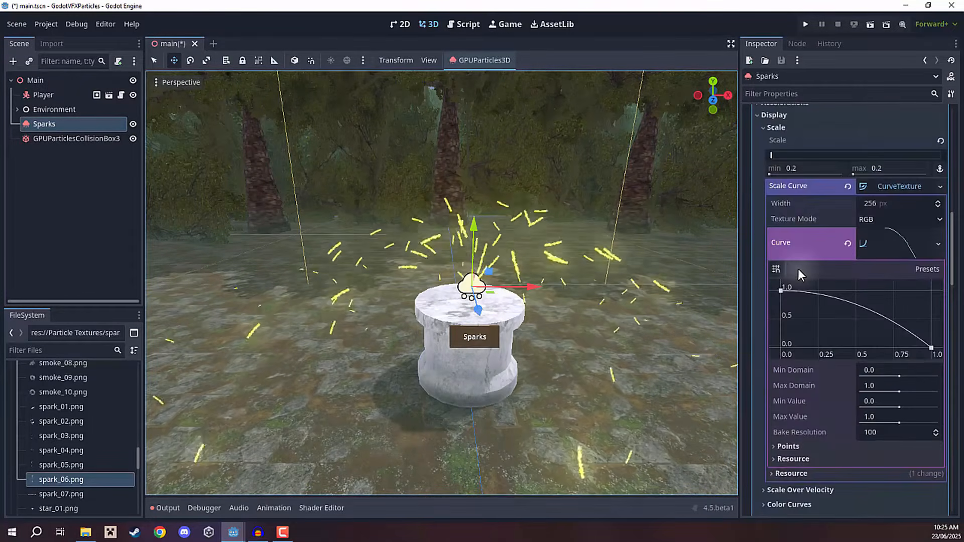
{"action": "scroll", "coordinate": [788, 274], "scroll_direction": "down", "scroll_amount": 5}
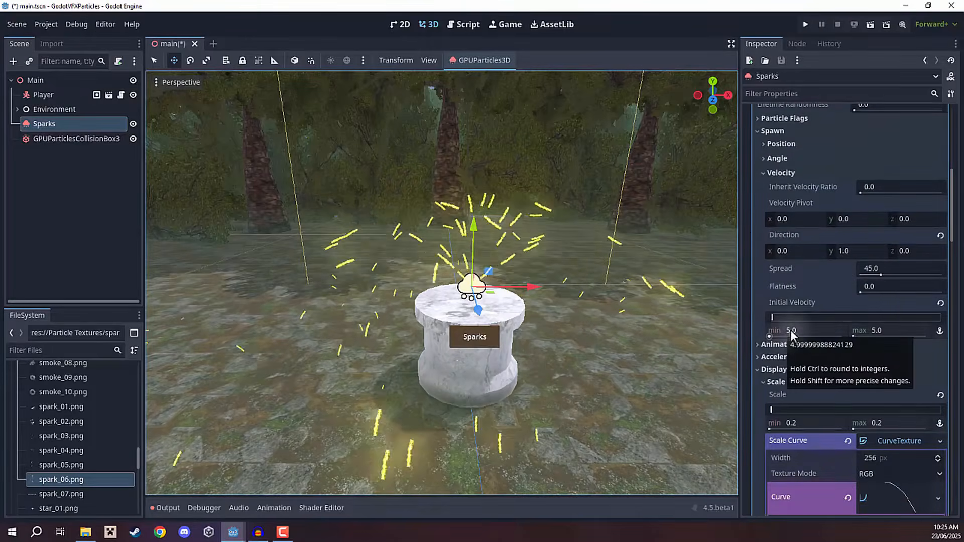
{"action": "left_click", "coordinate": [881, 330]}
{"action": "type", "text": "8"}
{"action": "key", "text": "Return"}
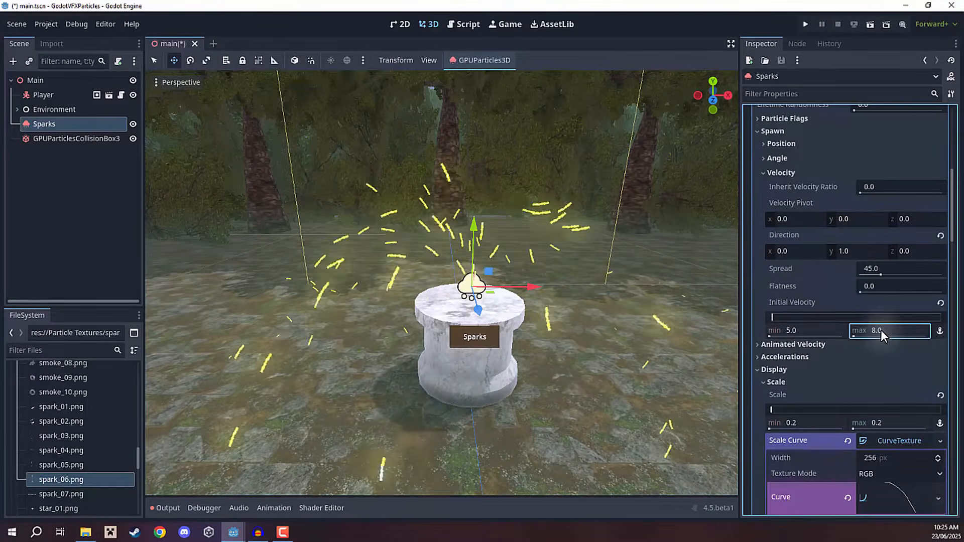
{"action": "scroll", "coordinate": [442, 281], "scroll_direction": "down", "scroll_amount": 3}
{"action": "right_click_drag", "start_coordinate": [442, 281], "coordinate": [480, 269]}
{"action": "key", "text": "d"}
{"action": "key", "text": "w"}
{"action": "key", "text": "s"}
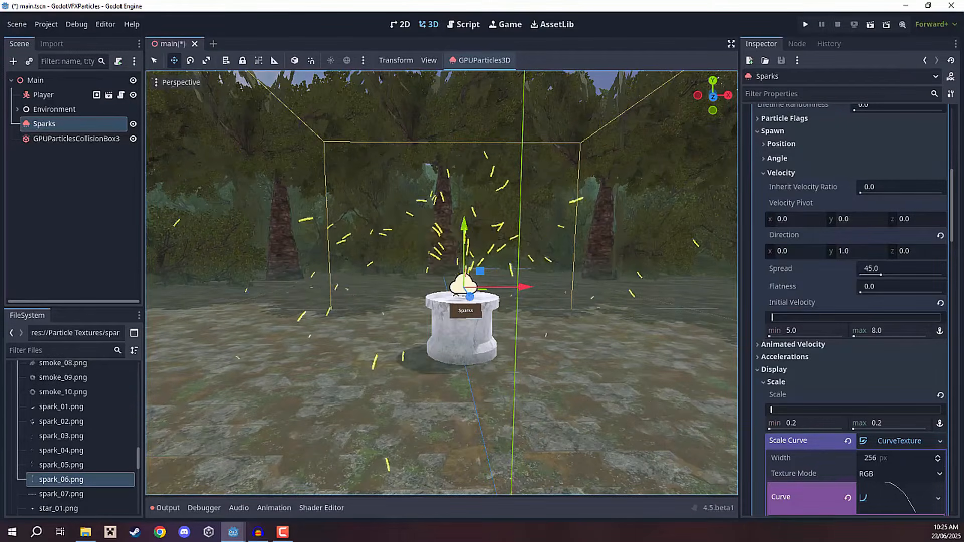
Collapse the Display, Spawn and Collision sections of the Sparks process material
{"action": "scroll", "coordinate": [864, 264], "scroll_direction": "down", "scroll_amount": 5}
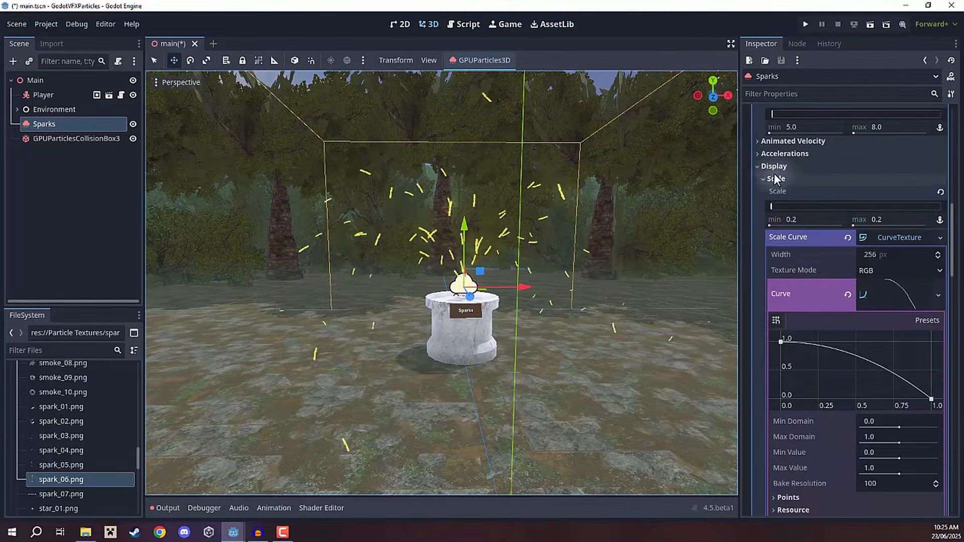
{"action": "left_click", "coordinate": [756, 165]}
{"action": "scroll", "coordinate": [759, 171], "scroll_direction": "up", "scroll_amount": 4}
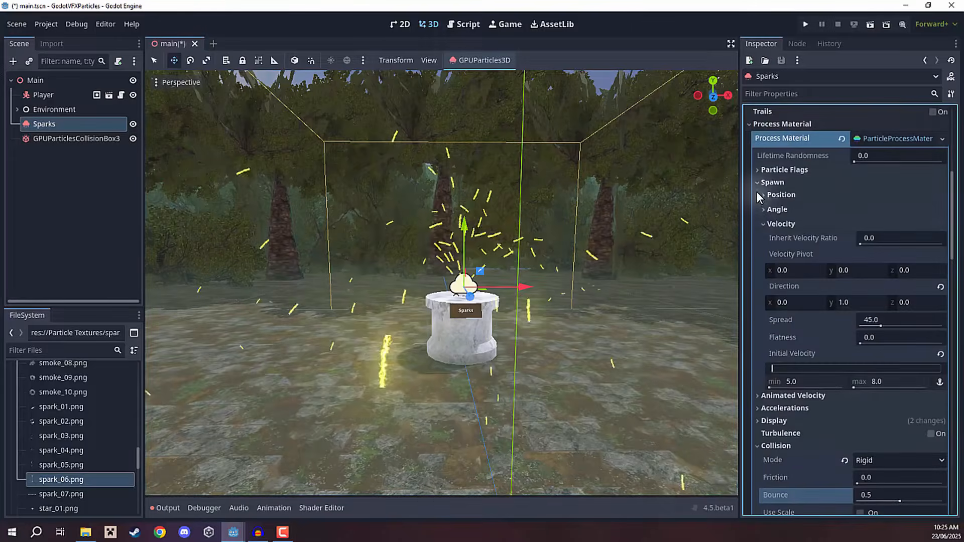
{"action": "left_click", "coordinate": [756, 184]}
{"action": "left_click", "coordinate": [756, 246]}
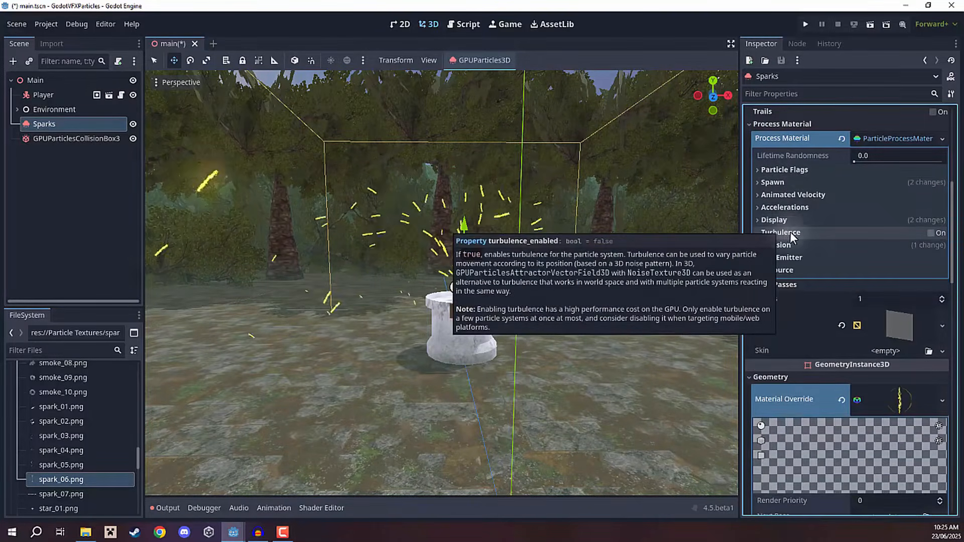
Set the sparks' Gravity to -30 on the Y axis and check how they fall around the pedestal
{"action": "left_click", "coordinate": [785, 207]}
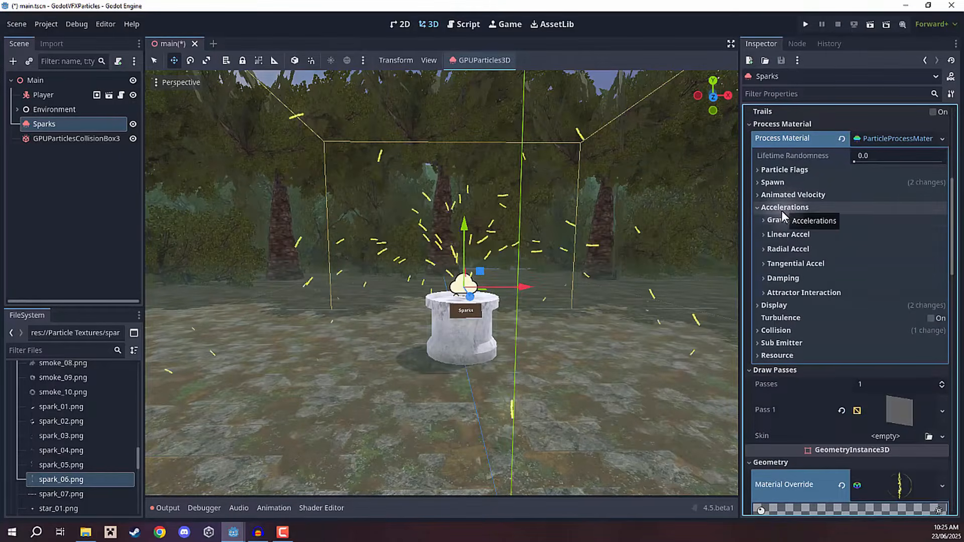
{"action": "left_click", "coordinate": [776, 219]}
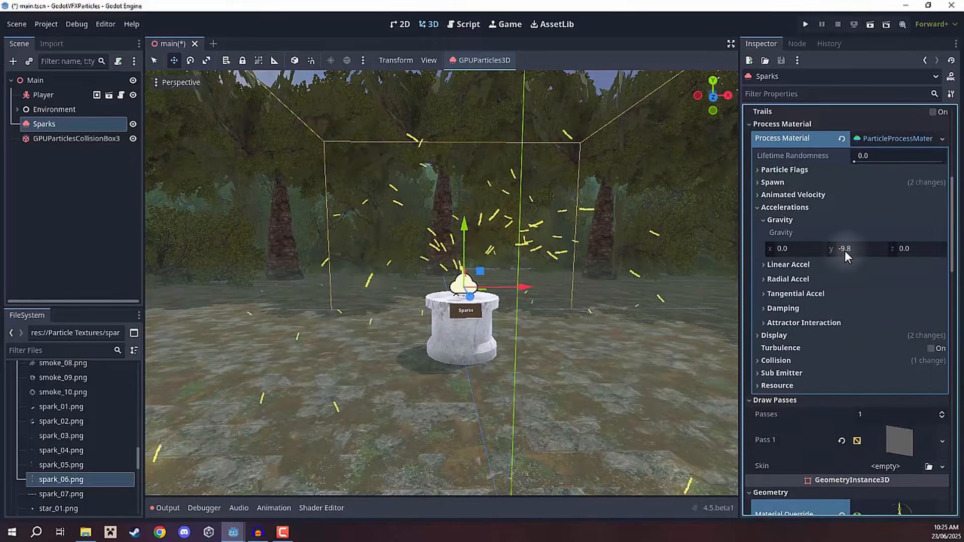
{"action": "mouse_move", "coordinate": [857, 249]}
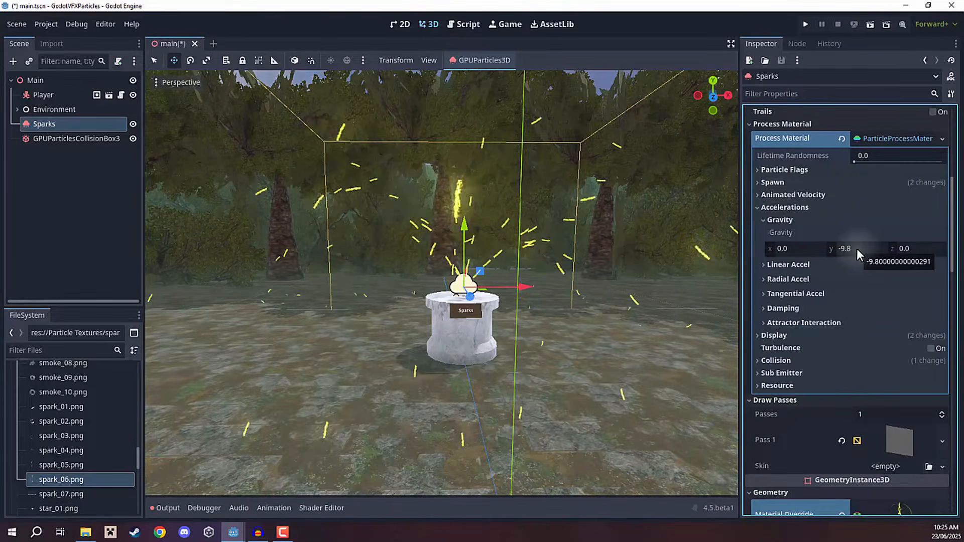
{"action": "left_click", "coordinate": [857, 250]}
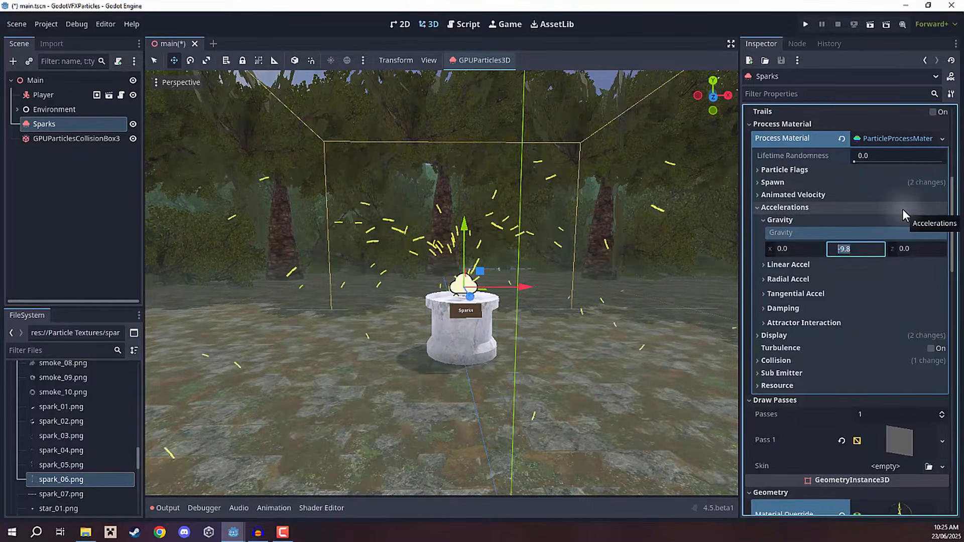
{"action": "type", "text": "-30"}
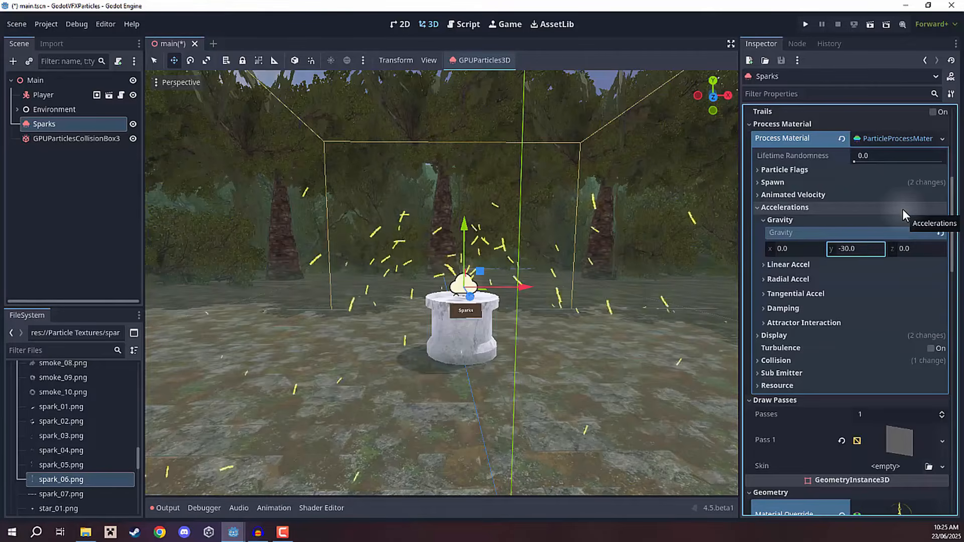
{"action": "key", "text": "Return"}
{"action": "key", "text": "w"}
{"action": "right_click_drag", "start_coordinate": [509, 242], "coordinate": [457, 256]}
{"action": "key", "text": "d"}
{"action": "key", "text": "s"}
{"action": "key", "text": "a"}
{"action": "key", "text": "w"}
{"action": "key", "text": "s"}
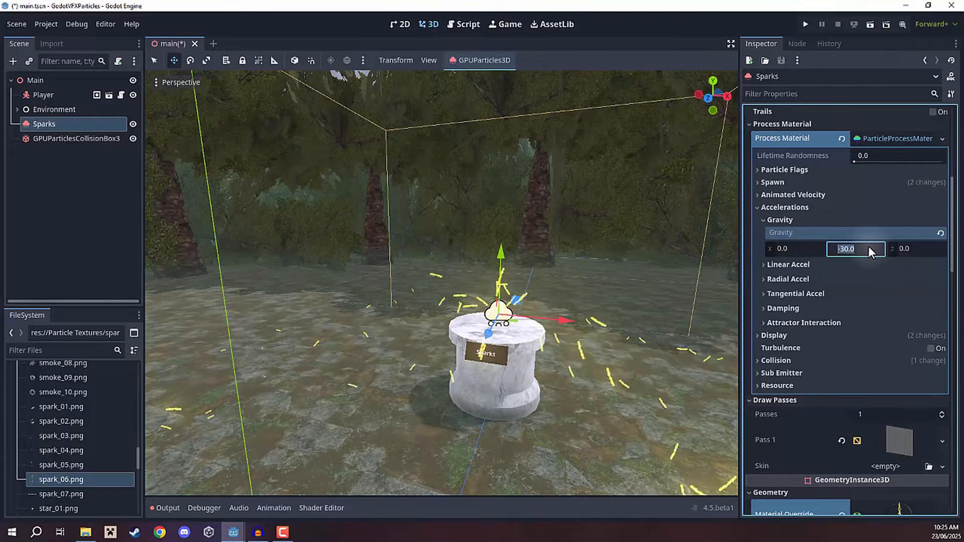
Set the sparks' Gravity to -25 on the Y axis and check how they fall around the pedestal
{"action": "left_click", "coordinate": [869, 246]}
{"action": "type", "text": "-25"}
{"action": "key", "text": "Return"}
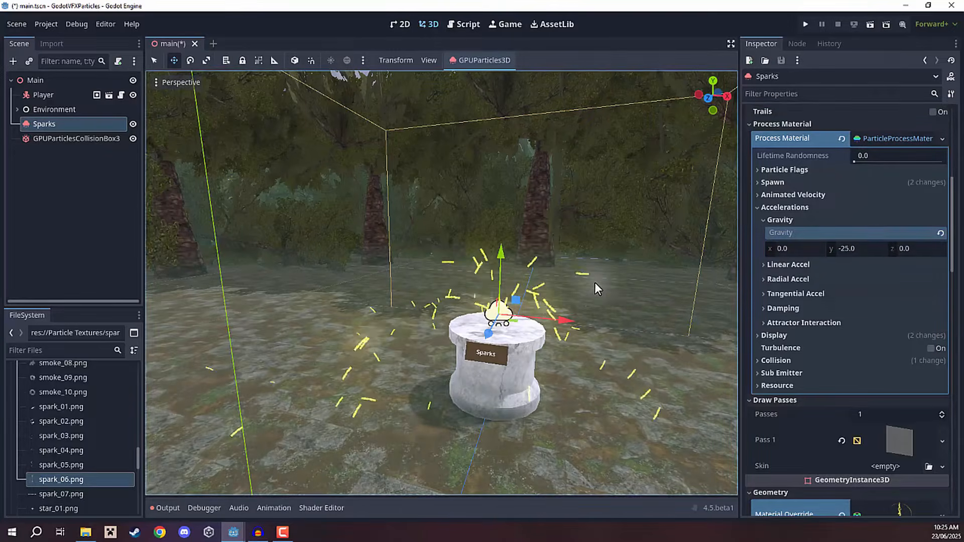
{"action": "key", "text": "w"}
{"action": "mouse_move", "coordinate": [502, 274]}
{"action": "right_mouse_down"}
{"action": "mouse_move", "coordinate": [560, 282]}
{"action": "mouse_move", "coordinate": [510, 278]}
{"action": "mouse_move", "coordinate": [509, 267]}
{"action": "right_mouse_up"}
{"action": "key", "text": "w"}
{"action": "key", "text": "a"}
{"action": "key", "text": "s"}
{"action": "key", "text": "d"}
{"action": "key", "text": "w"}
{"action": "key", "text": "d"}
{"action": "key", "text": "s"}
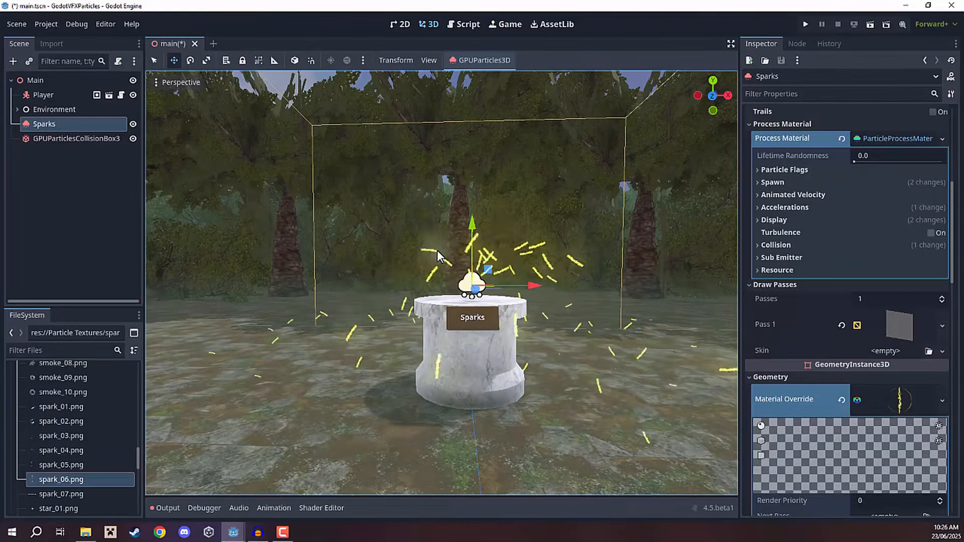
Expand the sparks' Spawn settings and examine up close how the particles fan out above the pedestal
{"action": "left_click", "coordinate": [774, 182]}
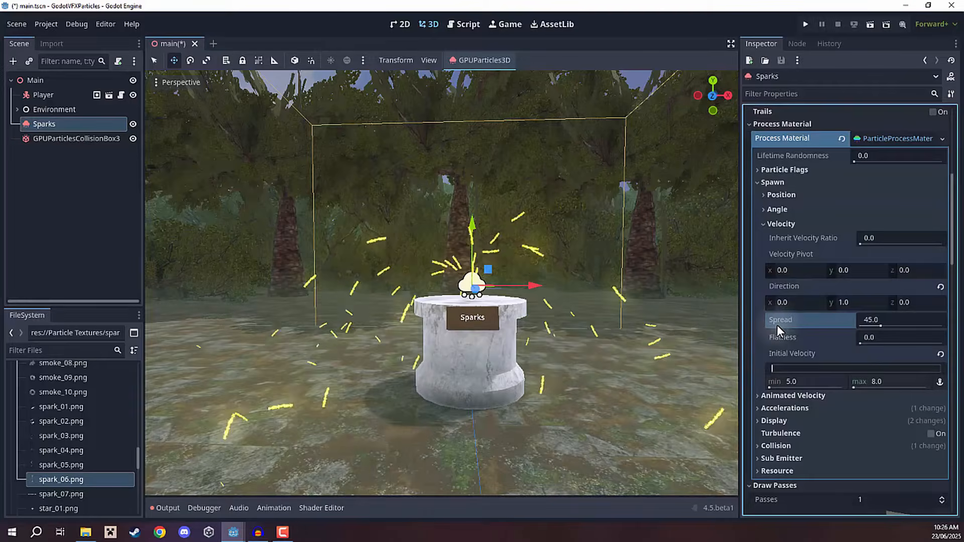
{"action": "key", "text": "w"}
{"action": "right_click_drag", "start_coordinate": [623, 252], "coordinate": [641, 282]}
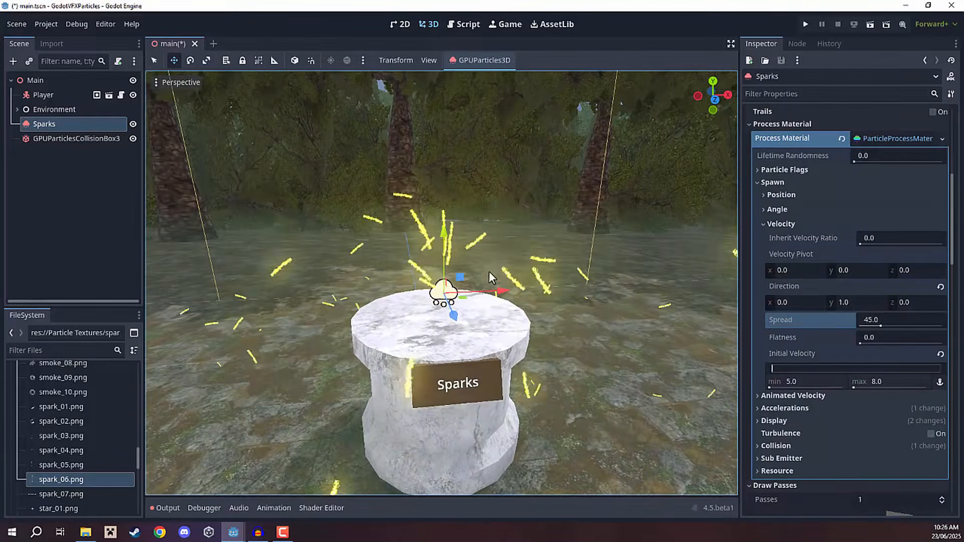
{"action": "right_click_drag", "start_coordinate": [489, 271], "coordinate": [502, 247]}
{"action": "key", "text": "w"}
{"action": "key", "text": "q"}
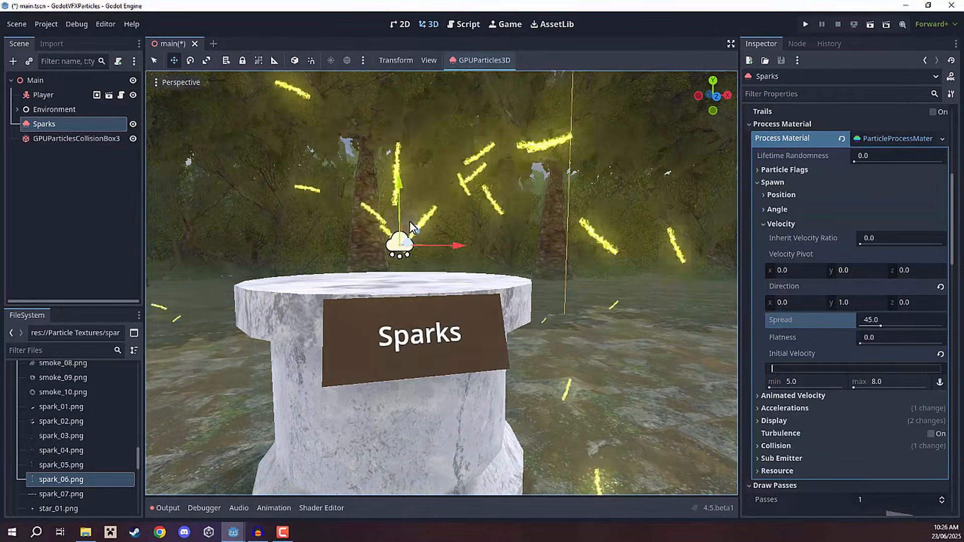
{"action": "key", "text": "s"}
{"action": "right_click_drag", "start_coordinate": [410, 226], "coordinate": [395, 249]}
{"action": "key", "text": "q"}
{"action": "key", "text": "w"}
{"action": "key", "text": "e"}
{"action": "key", "text": "w"}
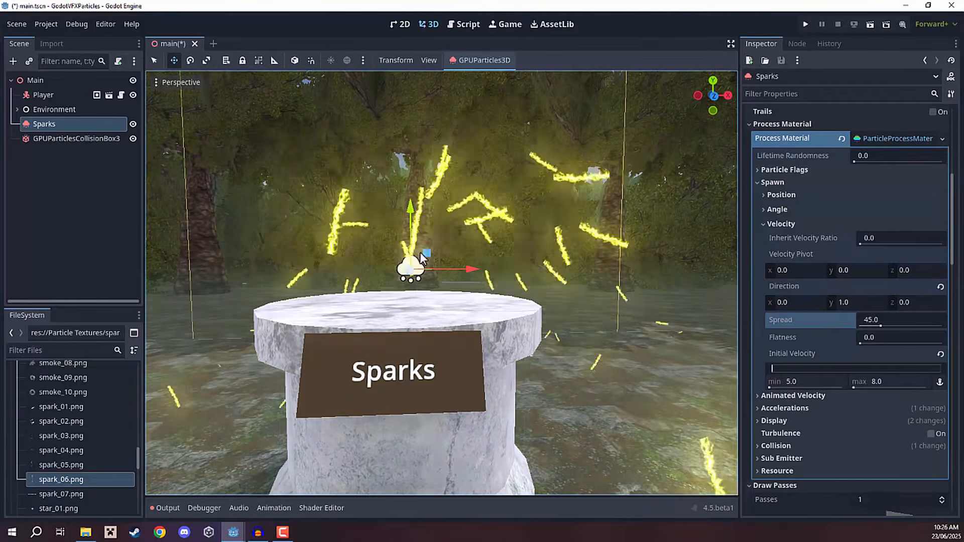
Try the sparks' Spread at about 103 and at 0, checking the emission shape above the pedestal
{"action": "left_click_drag", "start_coordinate": [882, 326], "coordinate": [907, 327]}
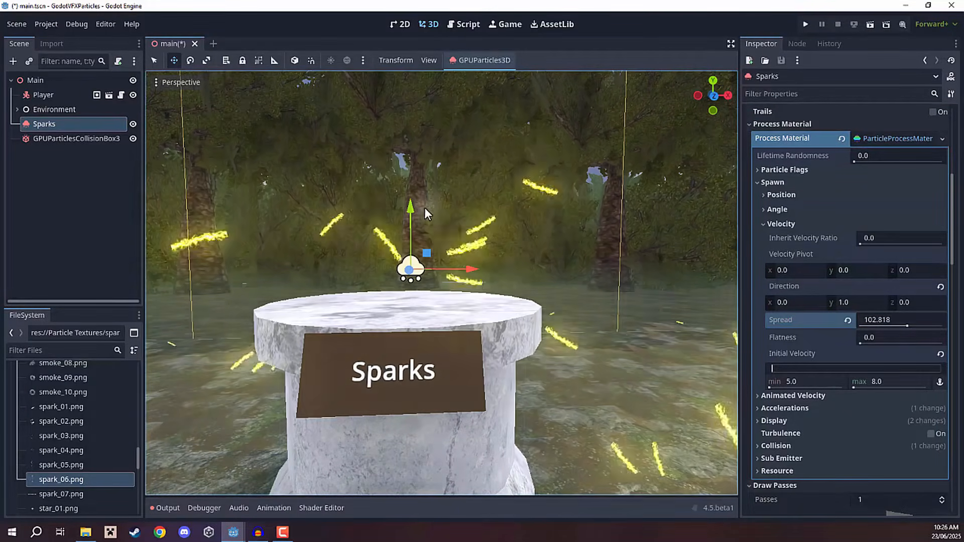
{"action": "left_click", "coordinate": [888, 324]}
{"action": "type", "text": "0"}
{"action": "key", "text": "Return"}
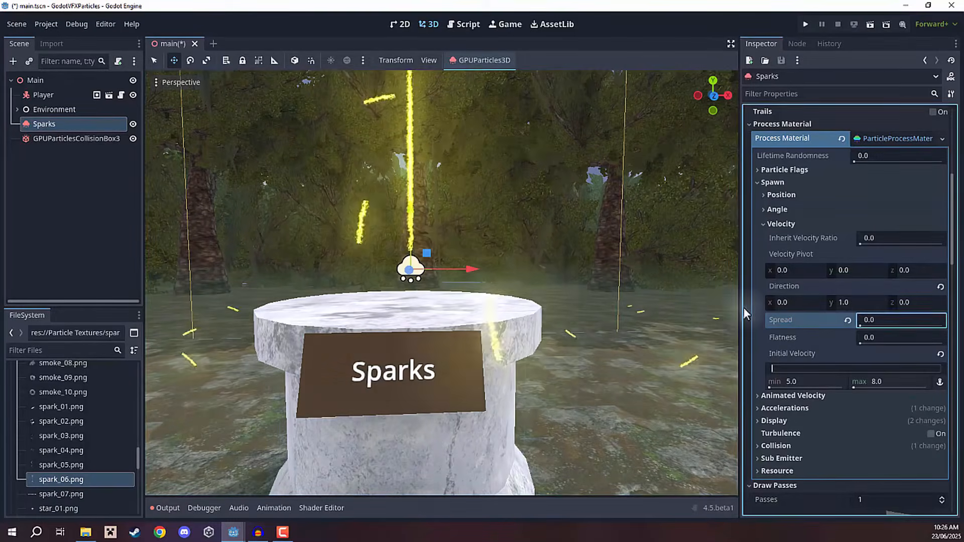
{"action": "right_click_drag", "start_coordinate": [512, 242], "coordinate": [558, 274]}
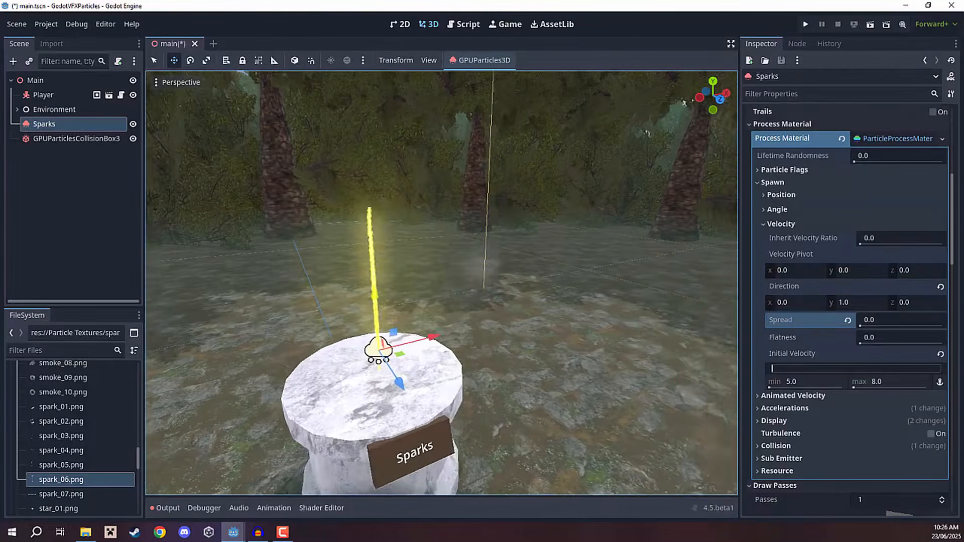
{"action": "right_click_drag", "start_coordinate": [484, 266], "coordinate": [454, 257]}
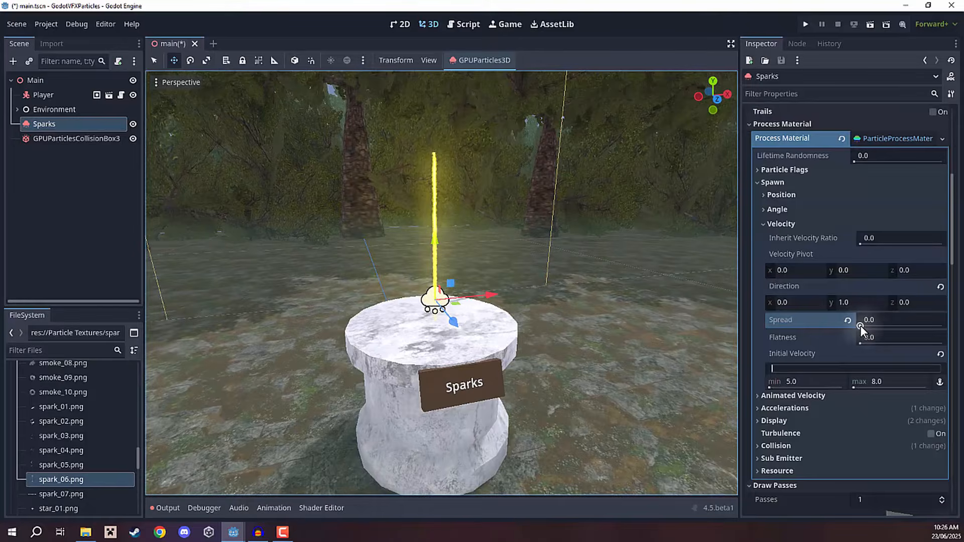
Try a Spread of about 22 for the sparks, then restore it to 45 and check the emission
{"action": "left_click_drag", "start_coordinate": [861, 326], "coordinate": [864, 324]}
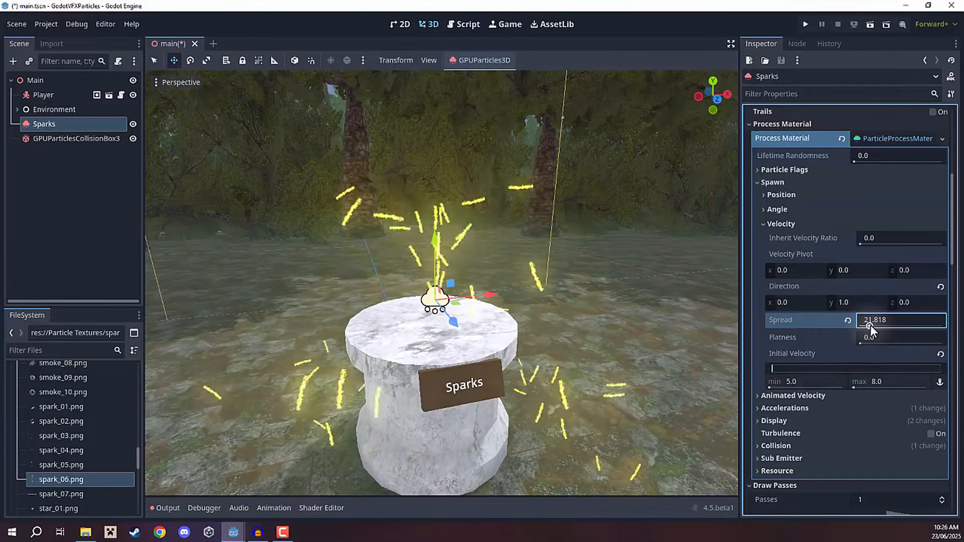
{"action": "right_click_drag", "start_coordinate": [533, 271], "coordinate": [485, 228]}
{"action": "left_click_drag", "start_coordinate": [870, 325], "coordinate": [882, 325]}
{"action": "type", "text": "45"}
{"action": "key", "text": "Return"}
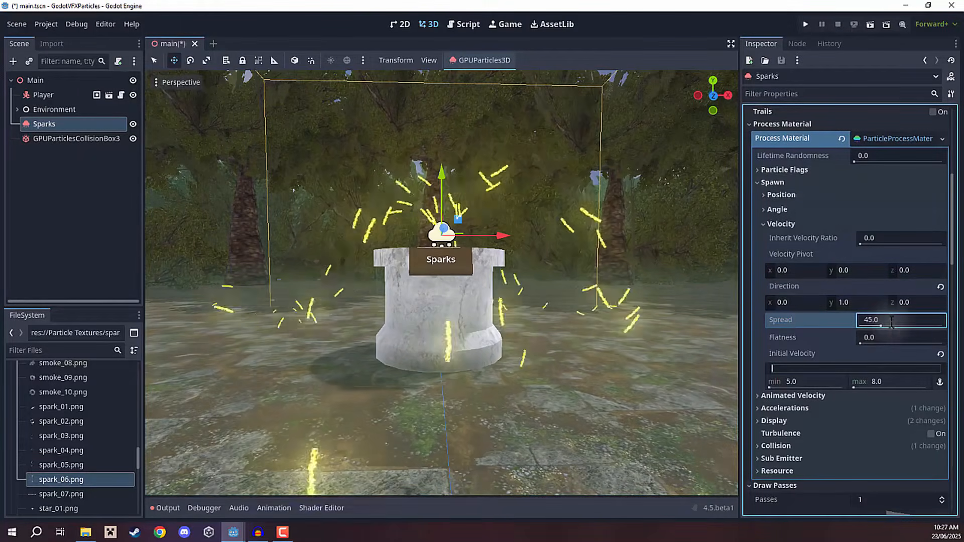
{"action": "right_click_drag", "start_coordinate": [529, 182], "coordinate": [500, 186]}
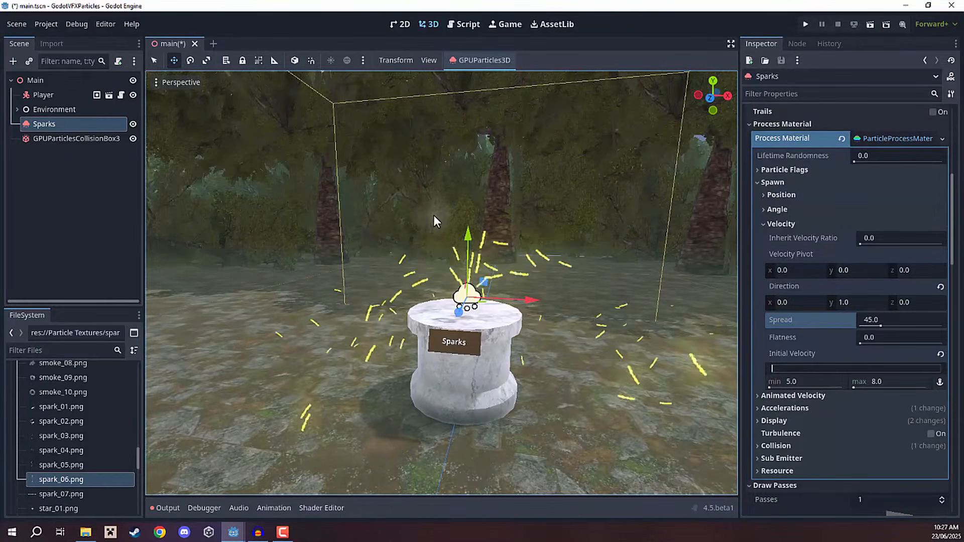
Try an Amount of 1000 particles for the sparks and view the denser burst around the pedestal
{"action": "scroll", "coordinate": [806, 192], "scroll_direction": "up", "scroll_amount": 6}
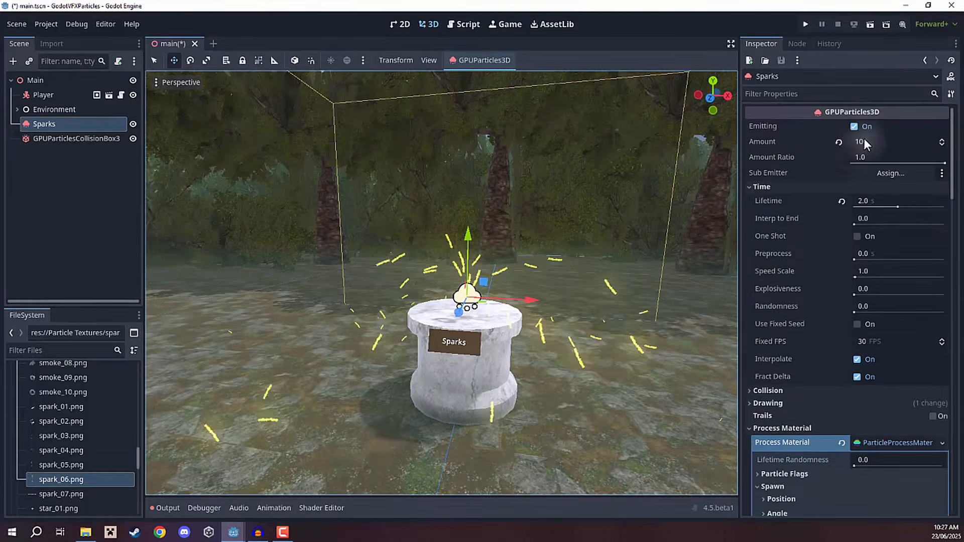
{"action": "left_click", "coordinate": [864, 141]}
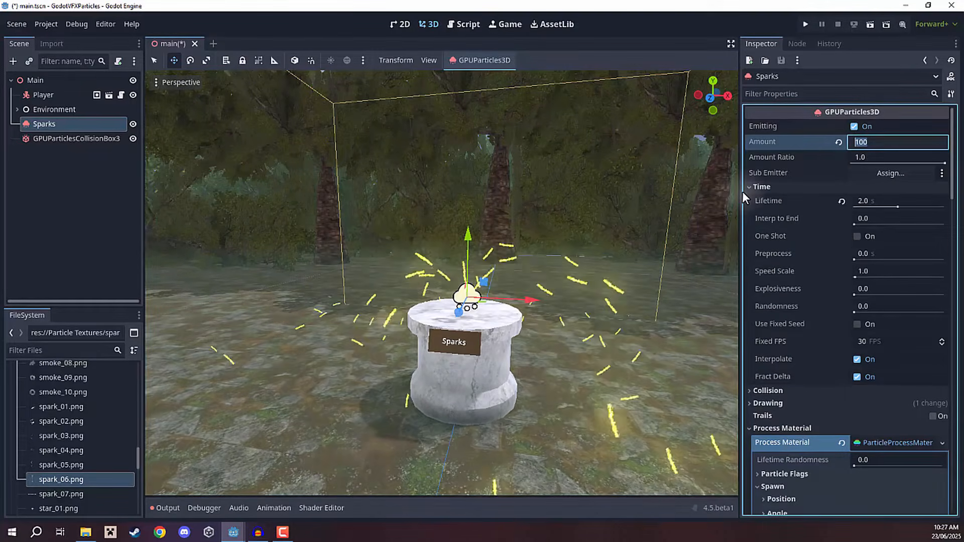
{"action": "type", "text": "1000"}
{"action": "key", "text": "Return"}
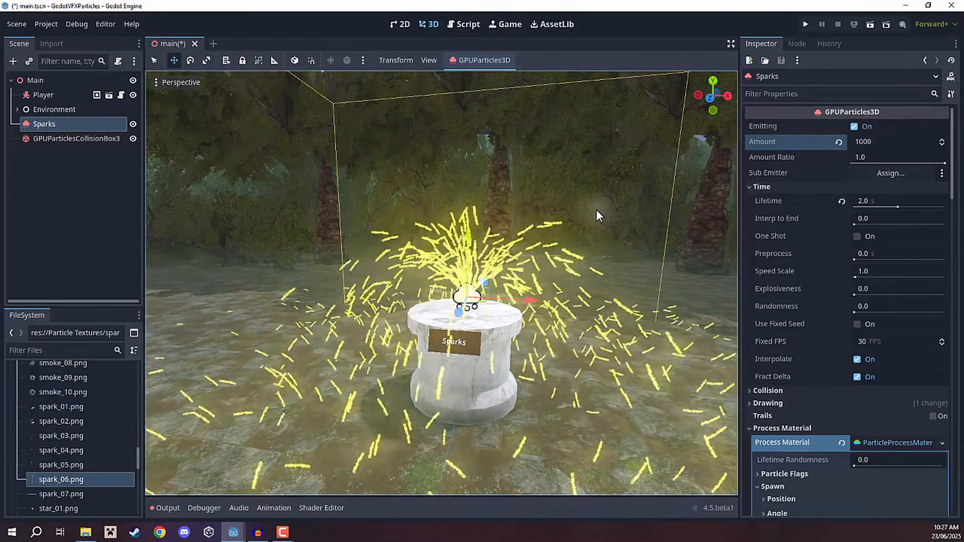
{"action": "mouse_move", "coordinate": [597, 210]}
{"action": "right_mouse_down"}
{"action": "mouse_move", "coordinate": [546, 211]}
{"action": "mouse_move", "coordinate": [593, 226]}
{"action": "right_mouse_up"}
{"action": "key", "text": "s"}
{"action": "key", "text": "w"}
{"action": "key", "text": "d"}
Set the sparks' Lifetime to 1 second and check the burst from several angles
{"action": "left_click", "coordinate": [883, 199]}
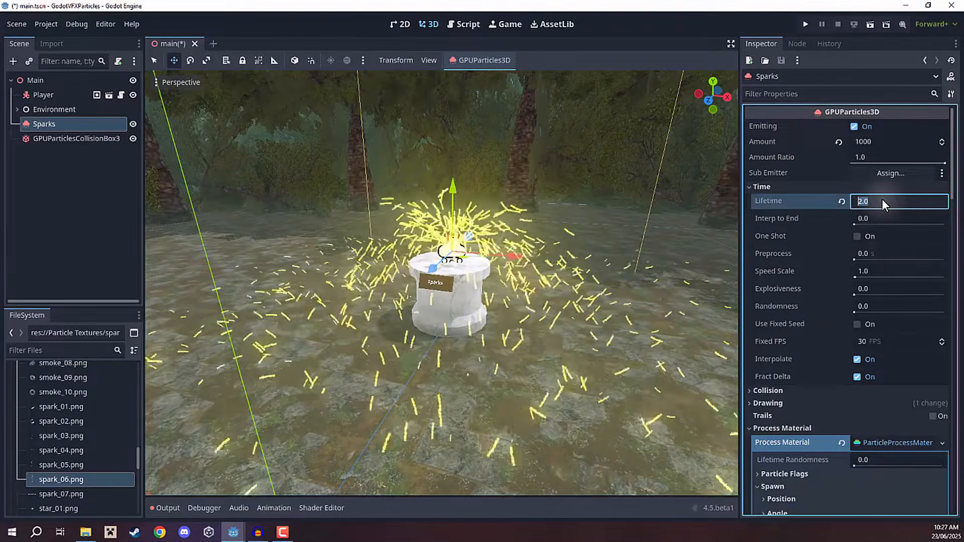
{"action": "type", "text": "1"}
{"action": "key", "text": "Return"}
{"action": "key", "text": "a"}
{"action": "right_click_drag", "start_coordinate": [593, 227], "coordinate": [589, 200]}
{"action": "key", "text": "s"}
{"action": "key", "text": "w"}
{"action": "key", "text": "d"}
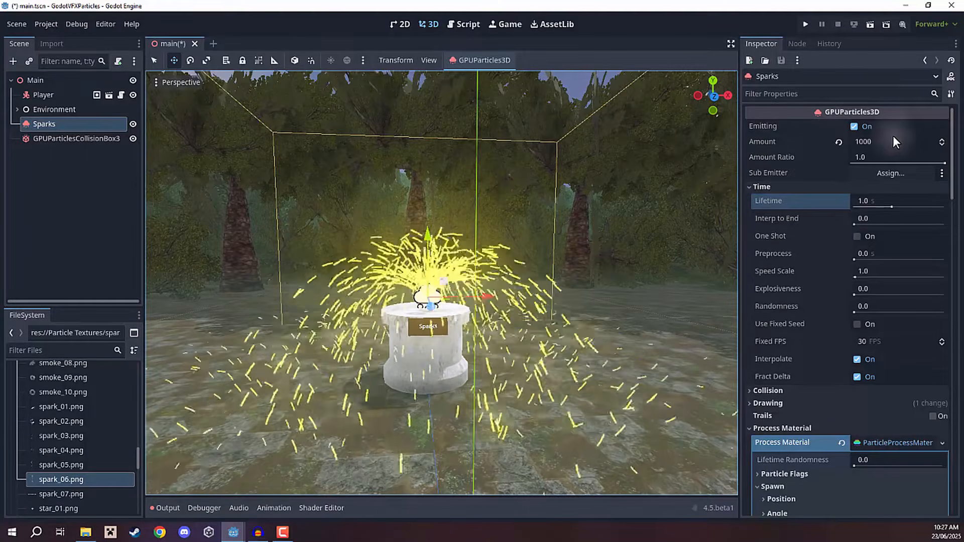
Set the sparks' Amount to 200 and deselect the node to view the effect without its gizmo
{"action": "type", "text": "200"}
{"action": "key", "text": "Return"}
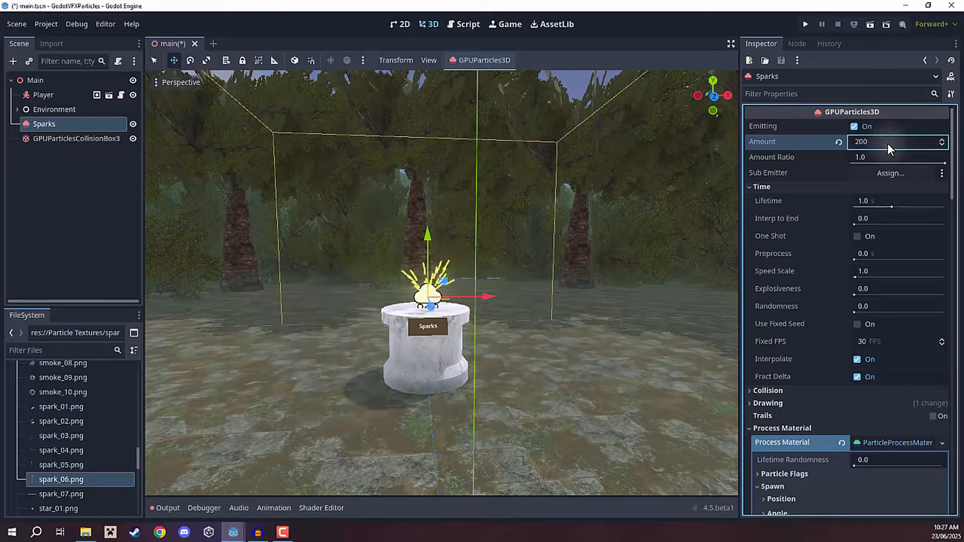
{"action": "left_click", "coordinate": [123, 237]}
{"action": "mouse_move", "coordinate": [463, 205]}
{"action": "right_mouse_down"}
{"action": "mouse_move", "coordinate": [435, 257]}
{"action": "mouse_move", "coordinate": [463, 206]}
{"action": "right_mouse_up"}
{"action": "key", "text": "s"}
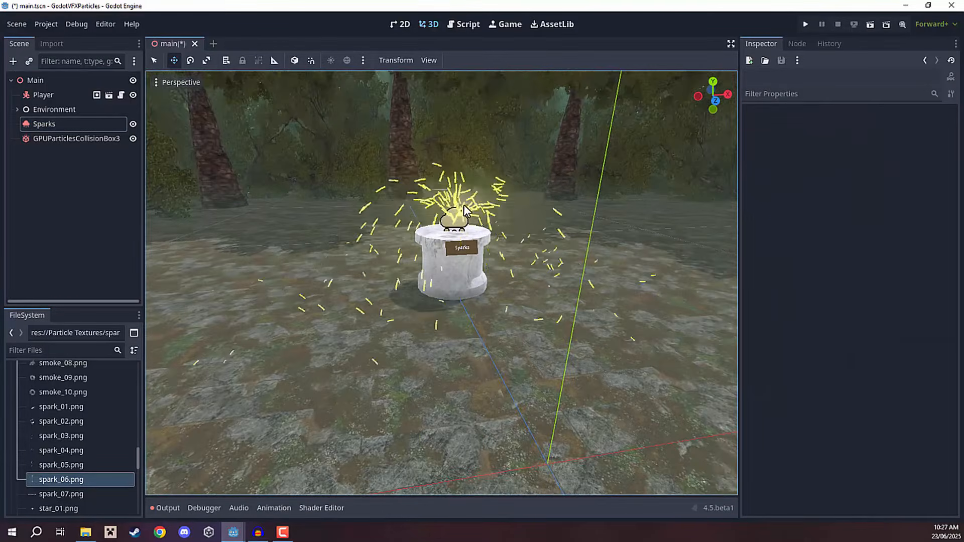
Run the project and walk around the Sparks pedestal to examine the effect up close and from a distance, then release the mouse
{"action": "left_click", "coordinate": [806, 27]}
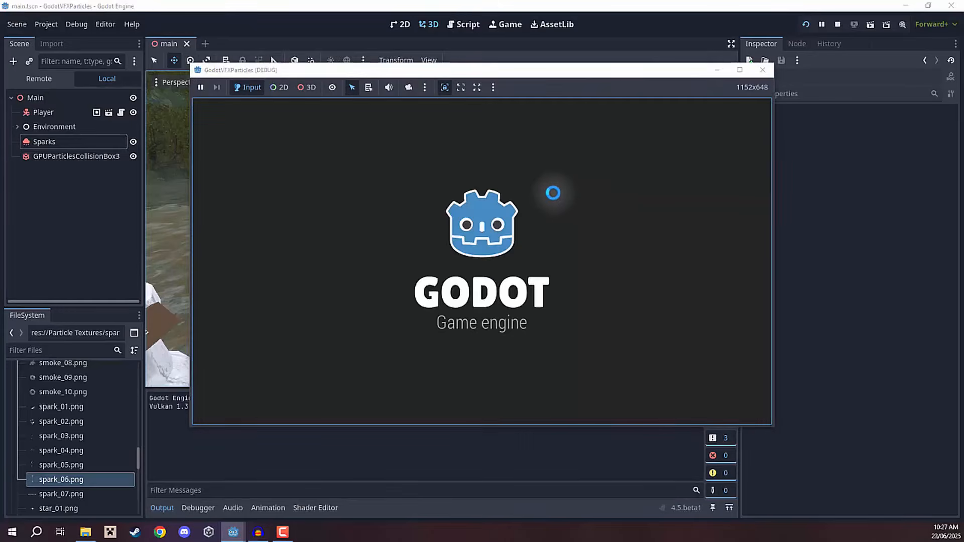
{"action": "key", "text": "w"}
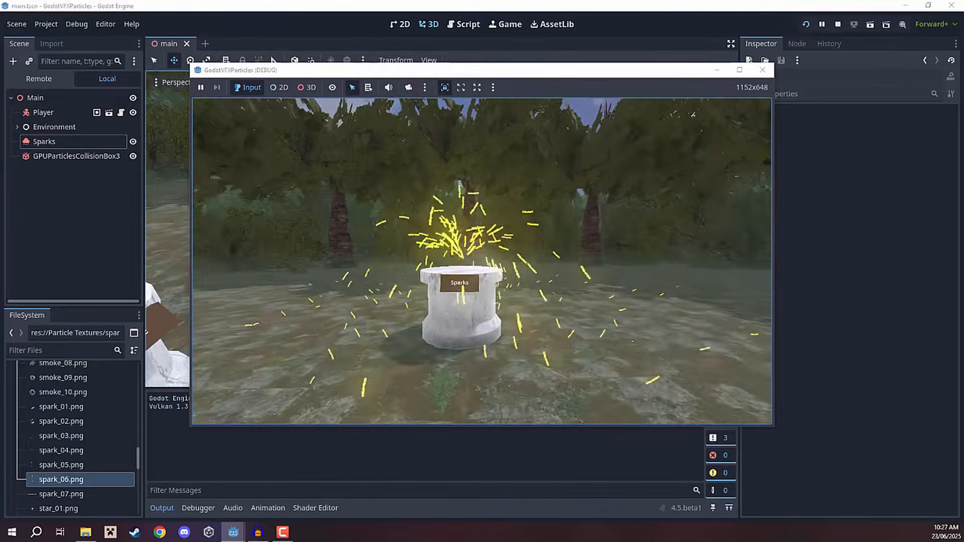
{"action": "key", "text": "w"}
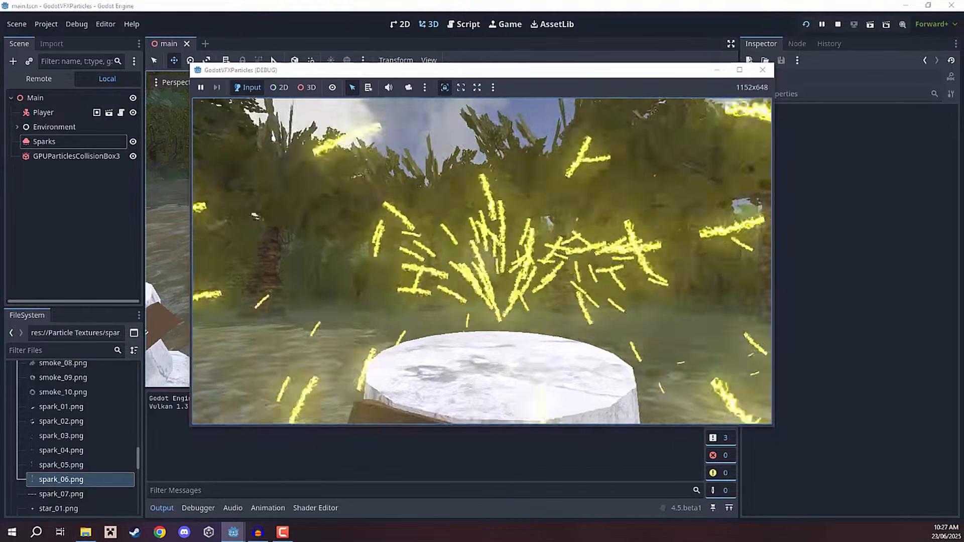
{"action": "key", "text": "s"}
{"action": "key", "text": "s"}
{"action": "key", "text": "d"}
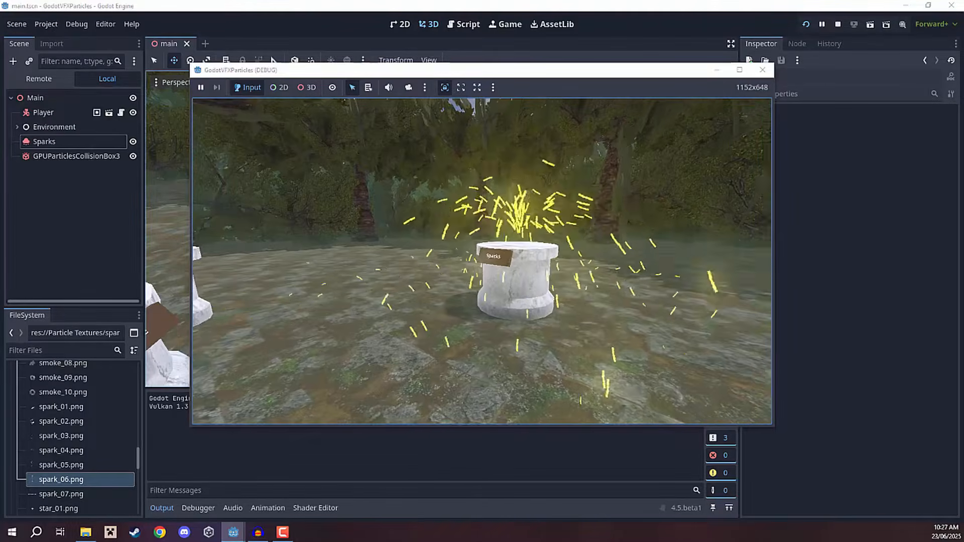
{"action": "key", "text": "w"}
{"action": "key", "text": "s"}
{"action": "key", "text": "w"}
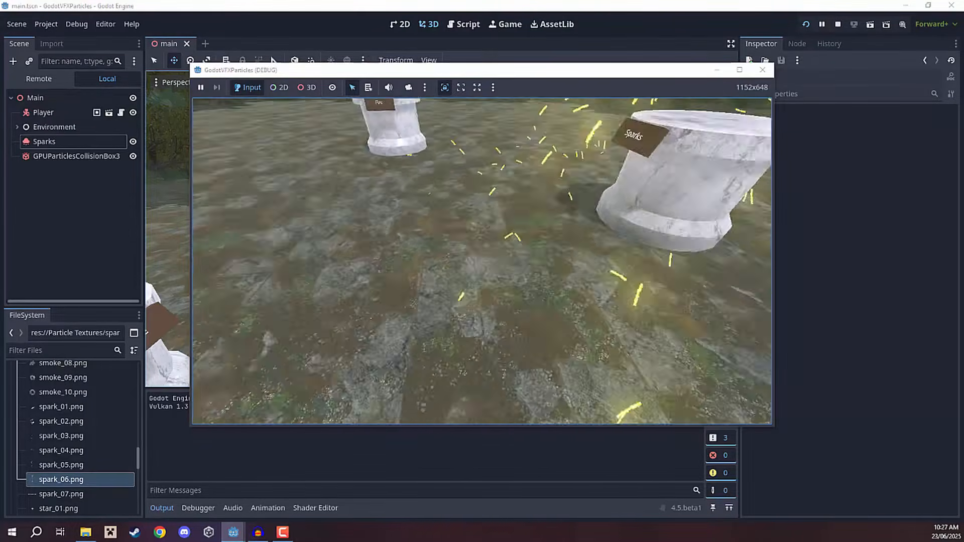
{"action": "key", "text": "s"}
{"action": "key", "text": "a"}
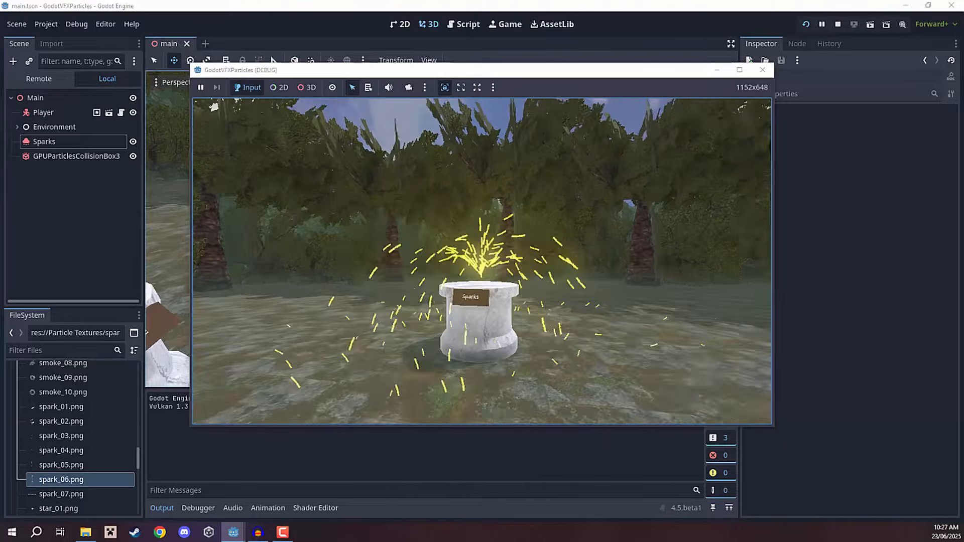
{"action": "key", "text": "w"}
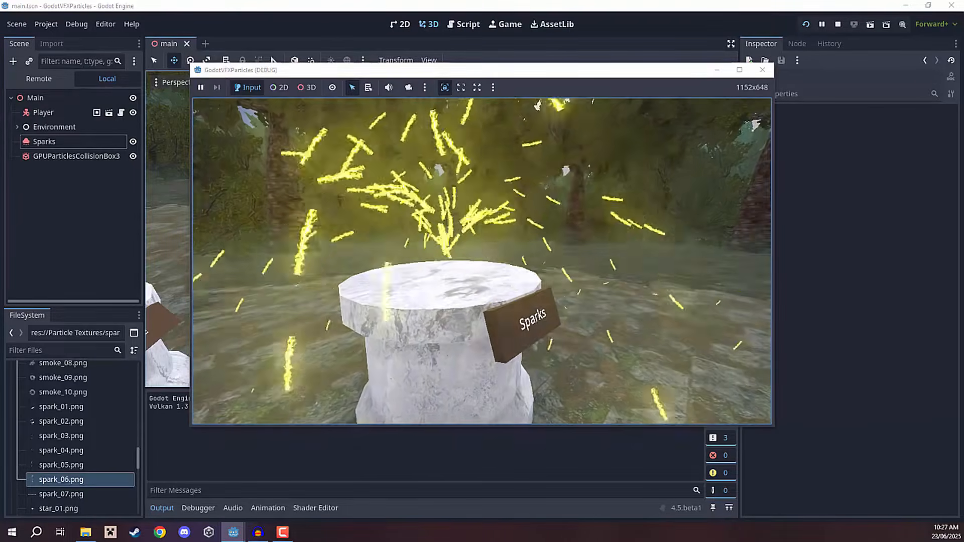
{"action": "key", "text": "d"}
{"action": "key", "text": "w"}
{"action": "key", "text": "s"}
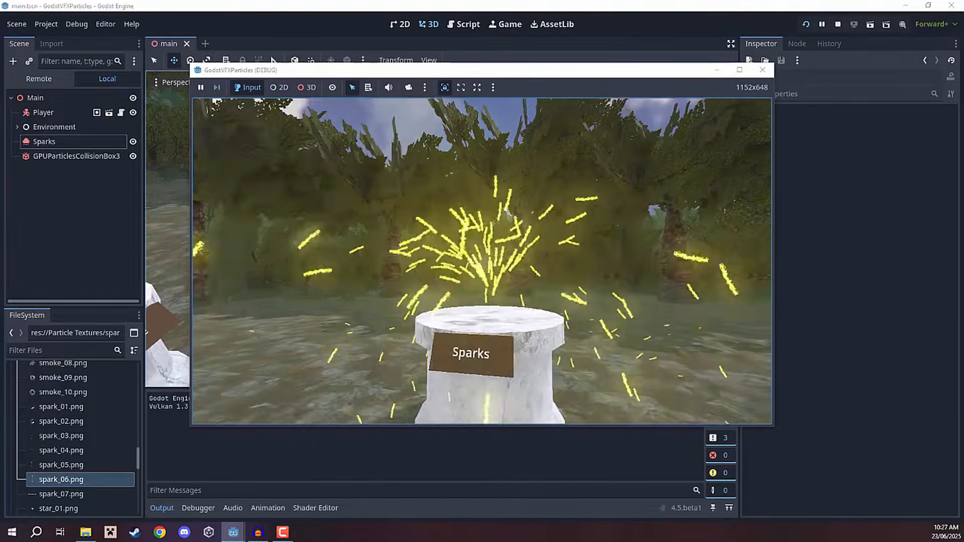
{"action": "key", "text": "w"}
{"action": "key", "text": "s"}
{"action": "key", "text": "a"}
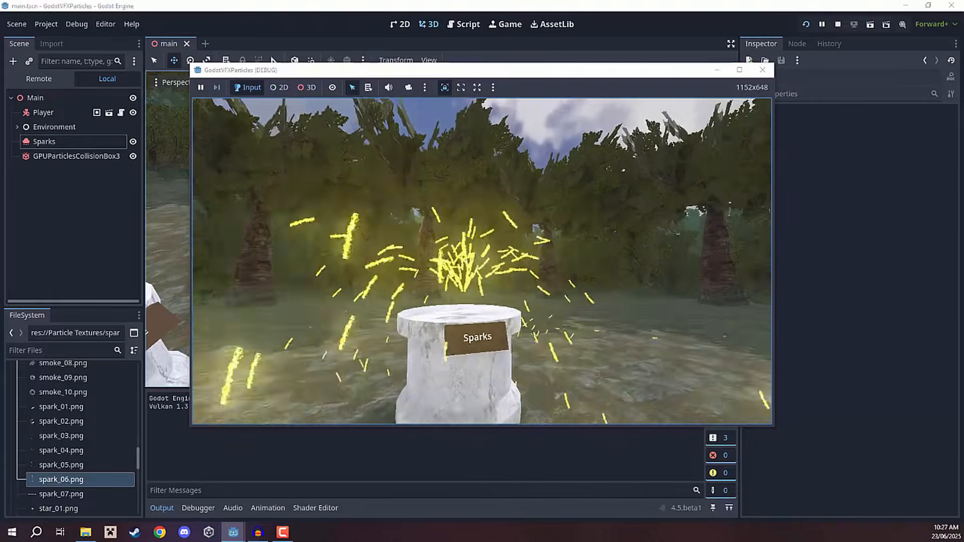
{"action": "key", "text": "w"}
{"action": "key", "text": "w"}
{"action": "key", "text": "d"}
{"action": "key", "text": "s"}
{"action": "key", "text": "a"}
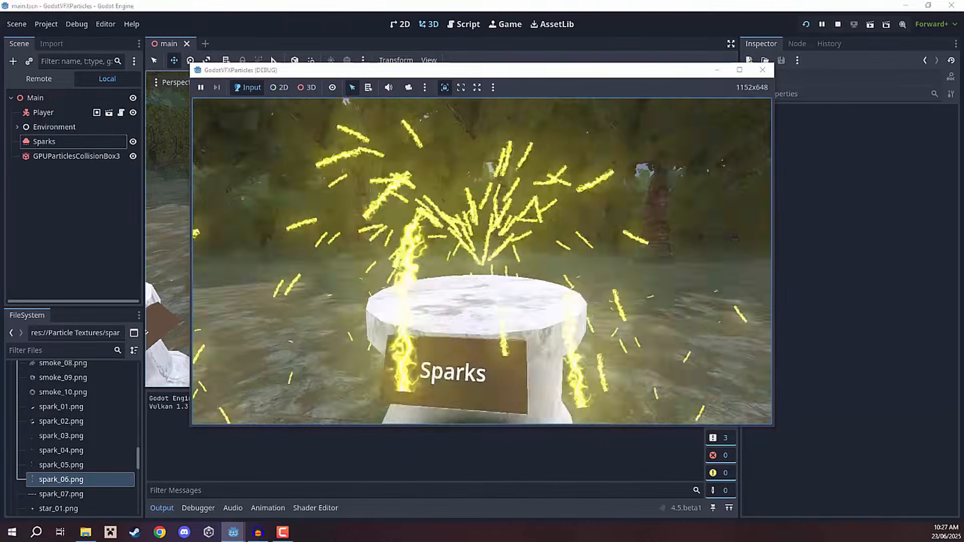
{"action": "key", "text": "d"}
{"action": "key", "text": "w"}
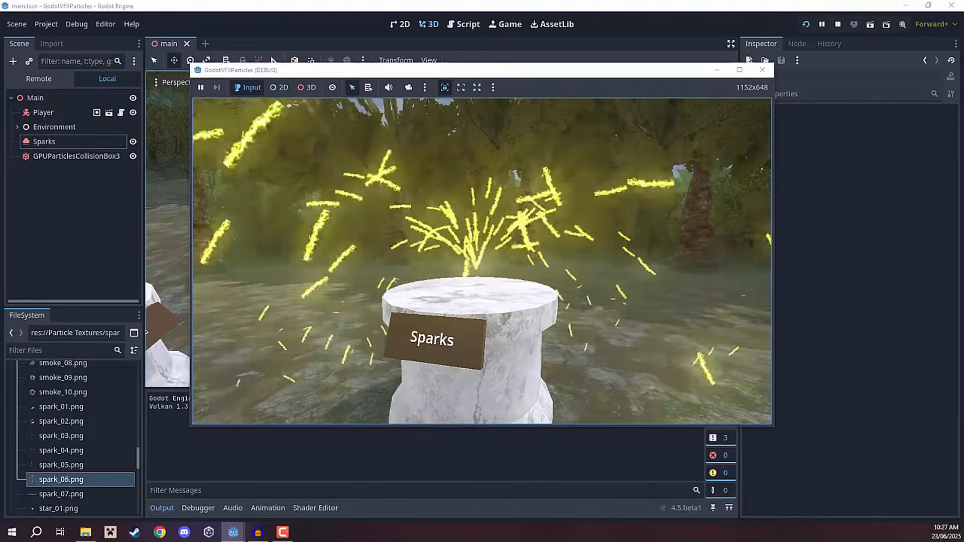
{"action": "key", "text": "s"}
{"action": "key", "text": "w"}
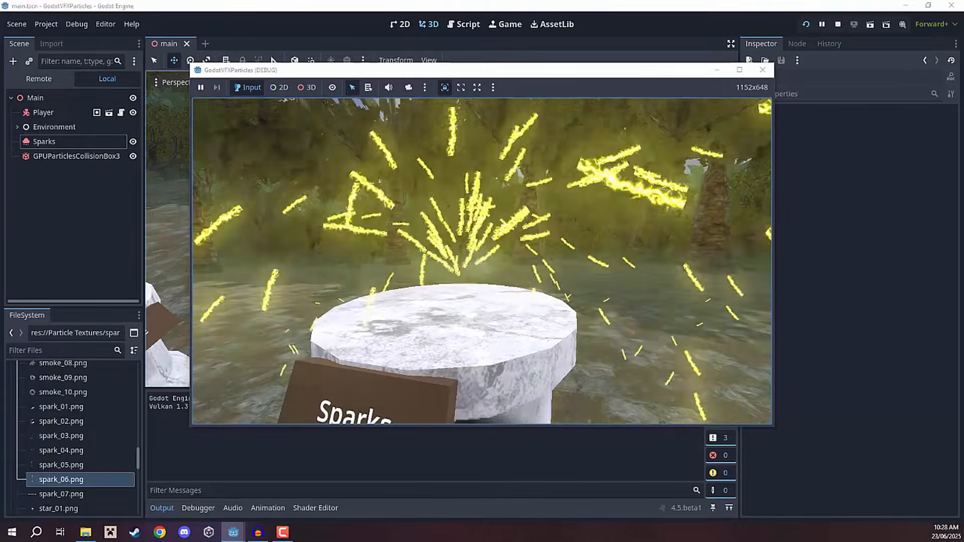
{"action": "key", "text": "s"}
{"action": "key", "text": "w"}
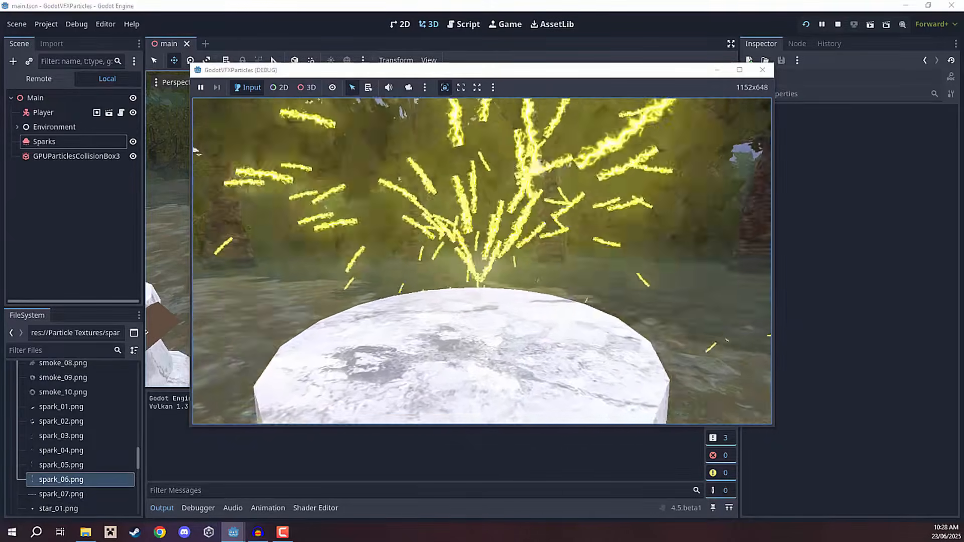
{"action": "key", "text": "s"}
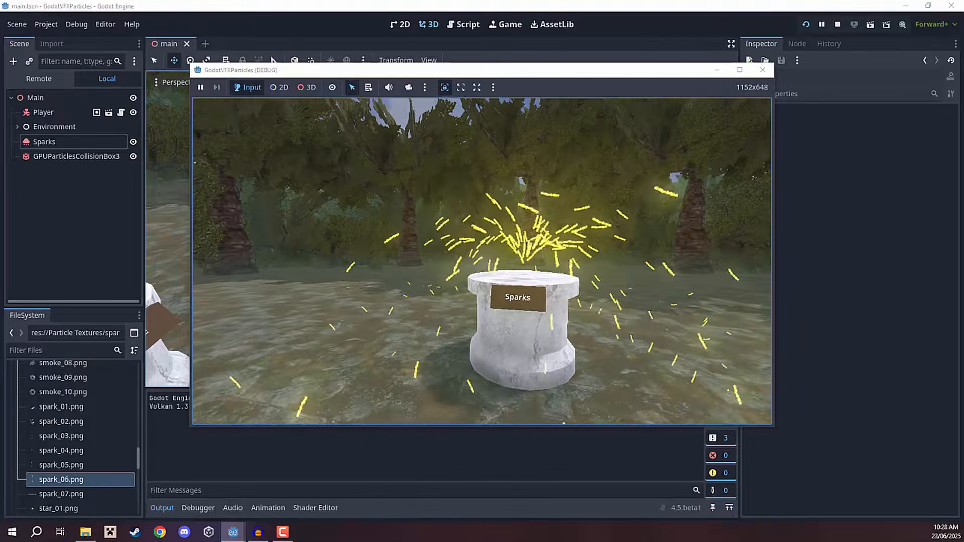
{"action": "key", "text": "w"}
{"action": "key", "text": "Escape"}
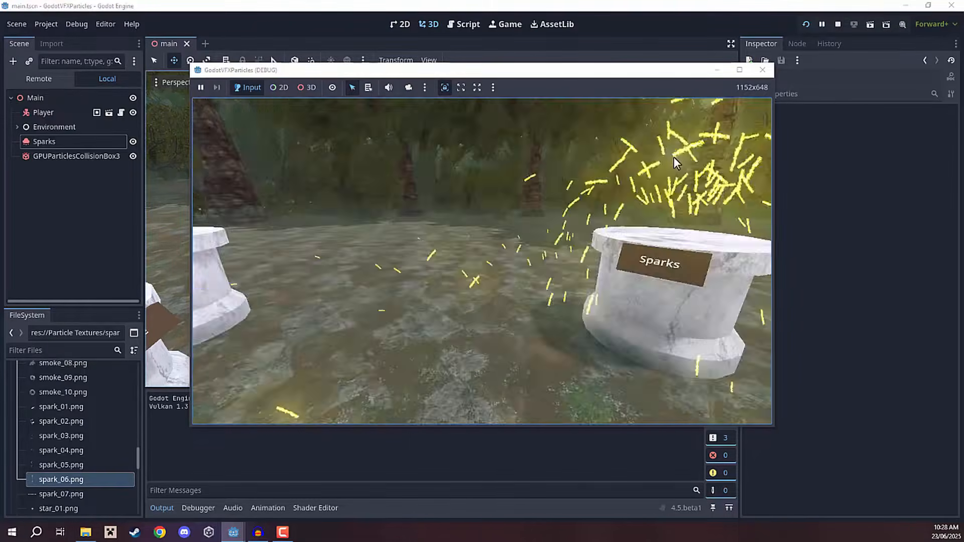
Stop the running project and expand the Color Curves settings in the Sparks node's process material
{"action": "left_click", "coordinate": [838, 25]}
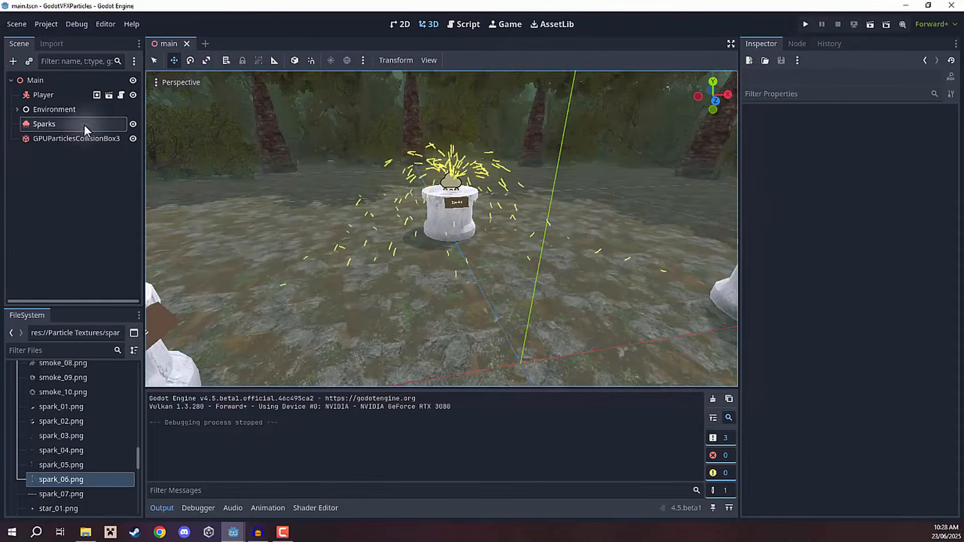
{"action": "left_click", "coordinate": [486, 184]}
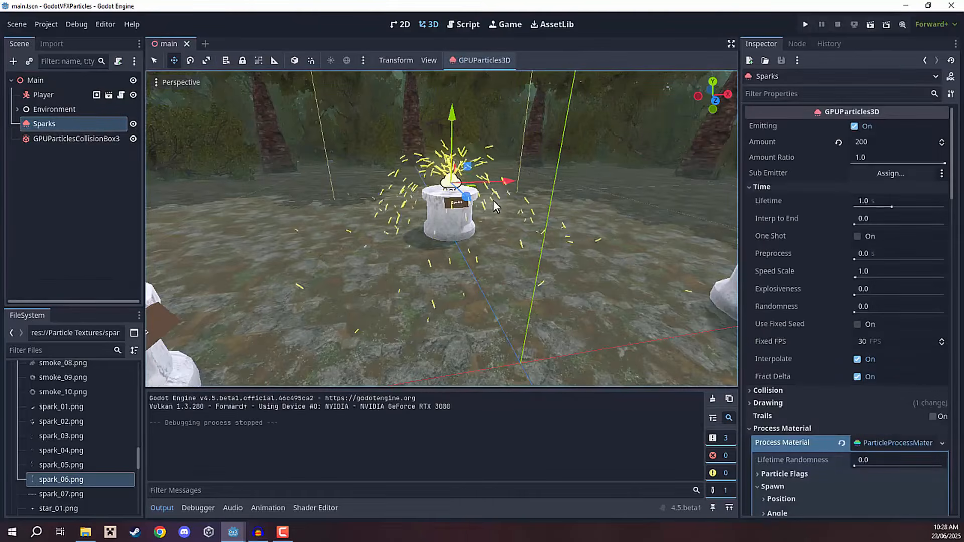
{"action": "scroll", "coordinate": [799, 214], "scroll_direction": "down", "scroll_amount": 5}
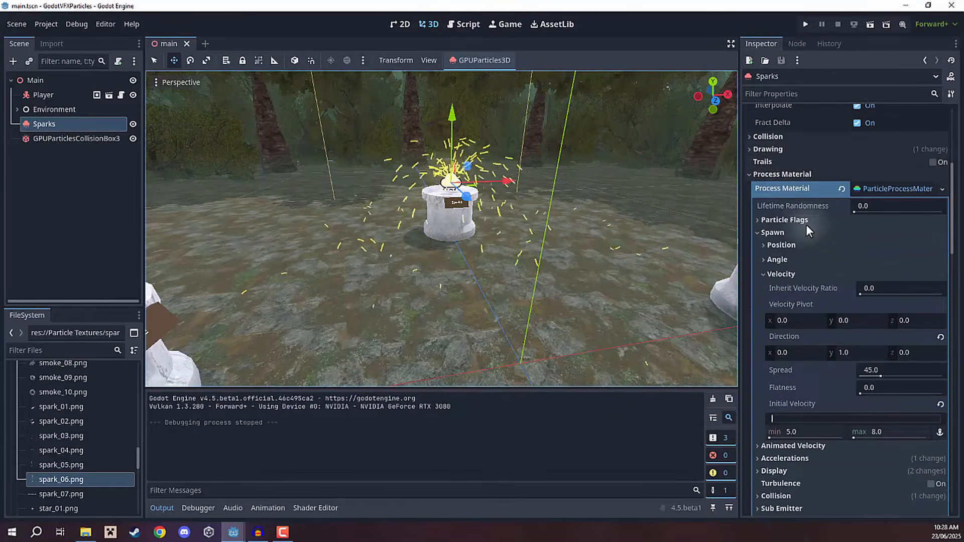
{"action": "scroll", "coordinate": [804, 236], "scroll_direction": "down", "scroll_amount": 4}
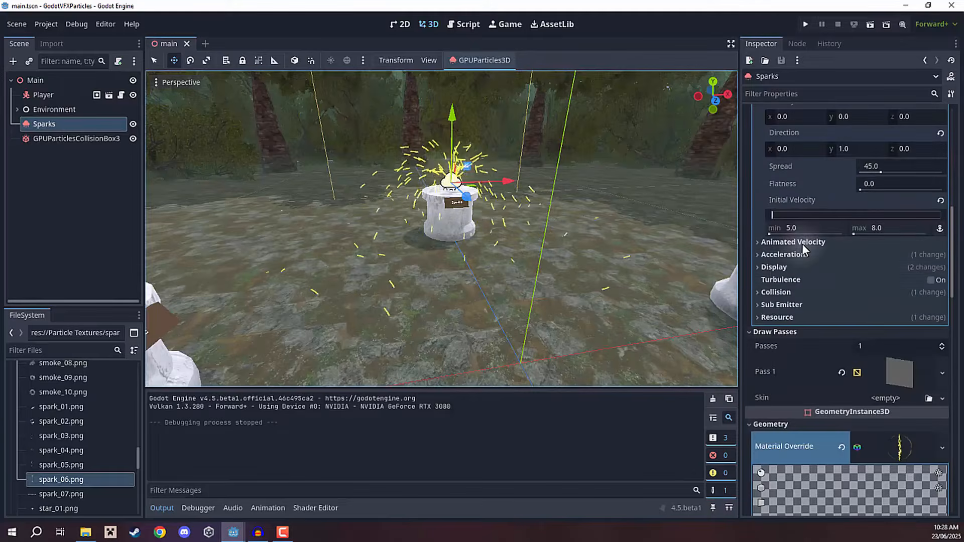
{"action": "left_click", "coordinate": [768, 268]}
{"action": "left_click", "coordinate": [771, 280]}
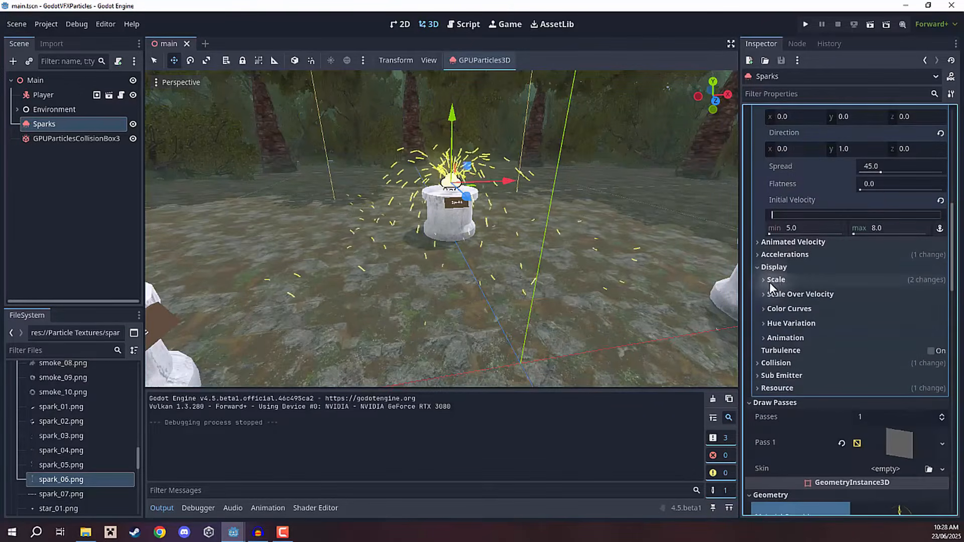
{"action": "left_click", "coordinate": [772, 310]}
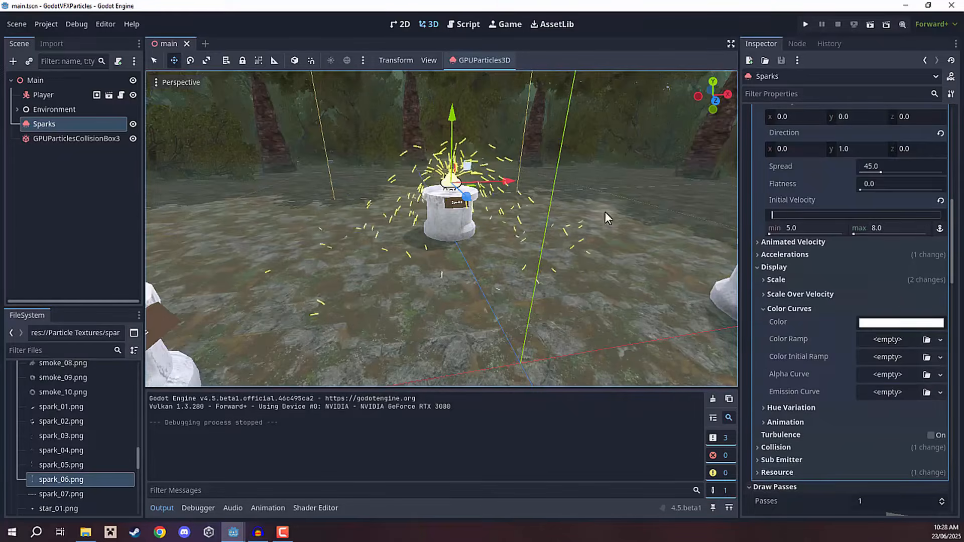
Enable Use as Albedo under Vertex Color in the sparks' override material and save the scene
{"action": "scroll", "coordinate": [819, 286], "scroll_direction": "down", "scroll_amount": 15}
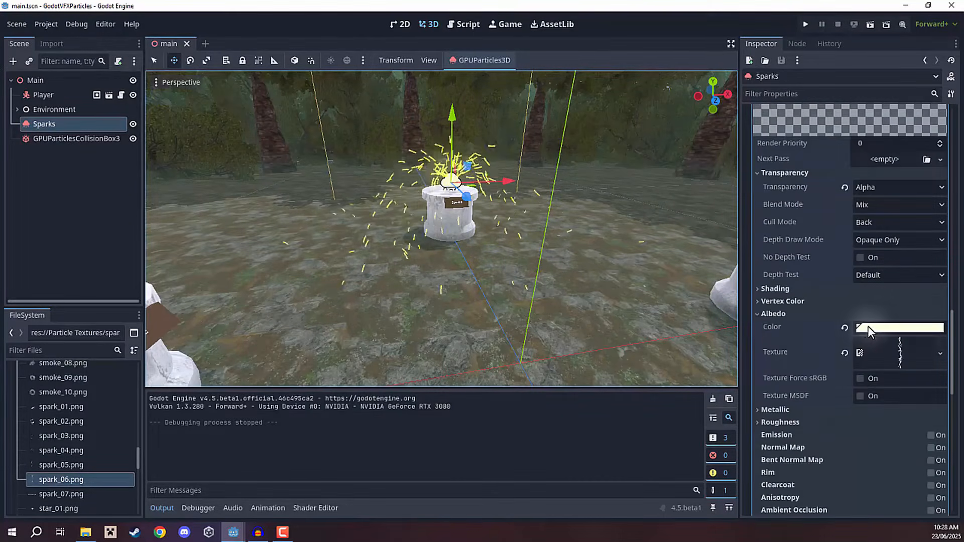
{"action": "left_click", "coordinate": [785, 300]}
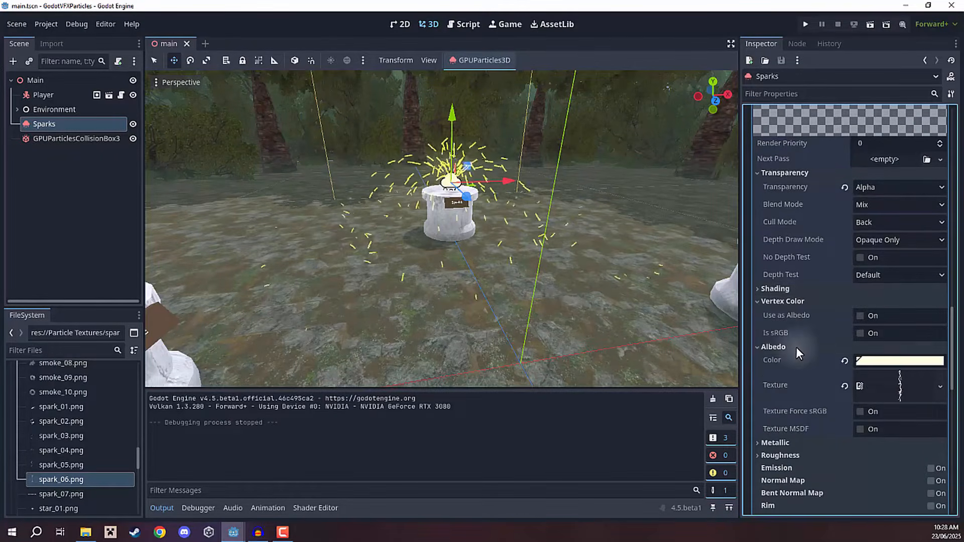
{"action": "left_click", "coordinate": [860, 316]}
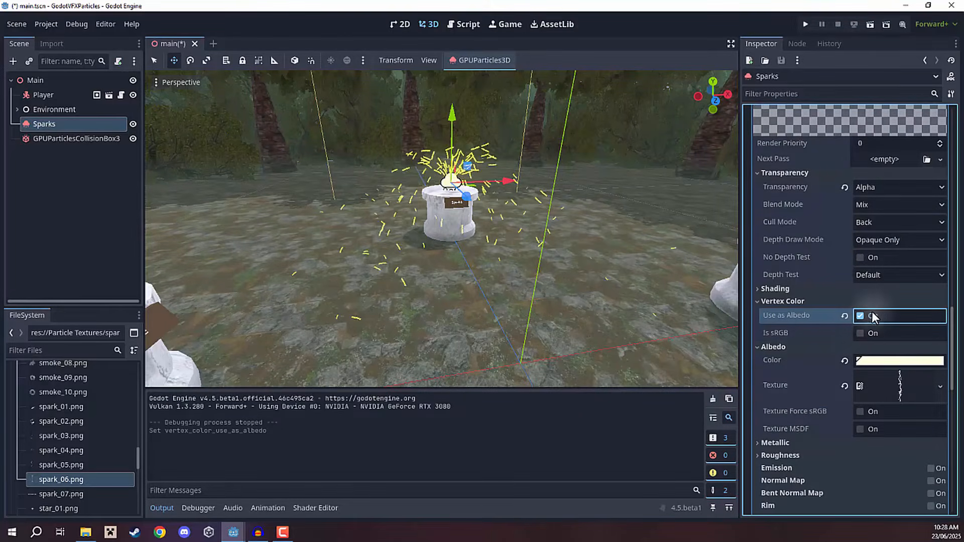
{"action": "key", "text": "ctrl+s"}
Review the Color Curves and Scale Over Velocity settings of the sparks' process material
{"action": "scroll", "coordinate": [823, 299], "scroll_direction": "up", "scroll_amount": 8}
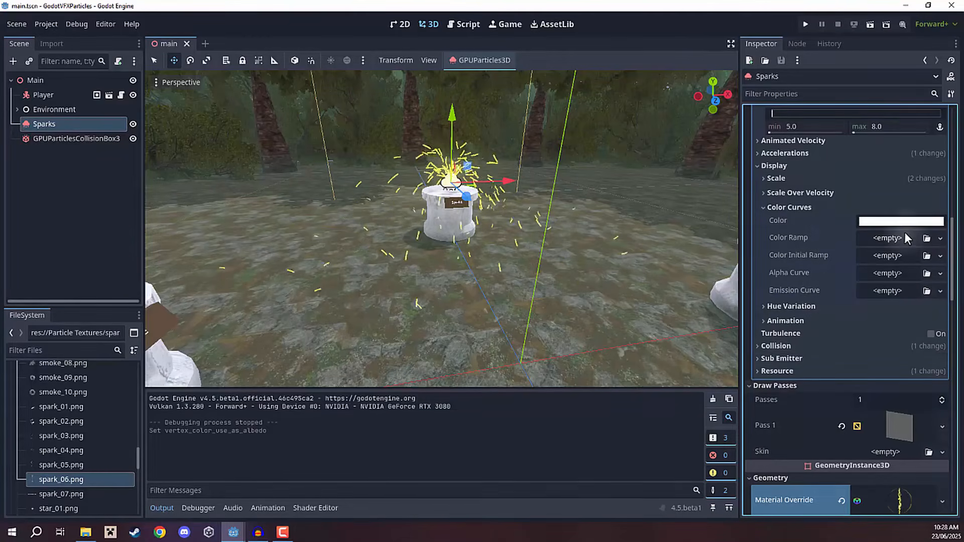
{"action": "mouse_move", "coordinate": [780, 275]}
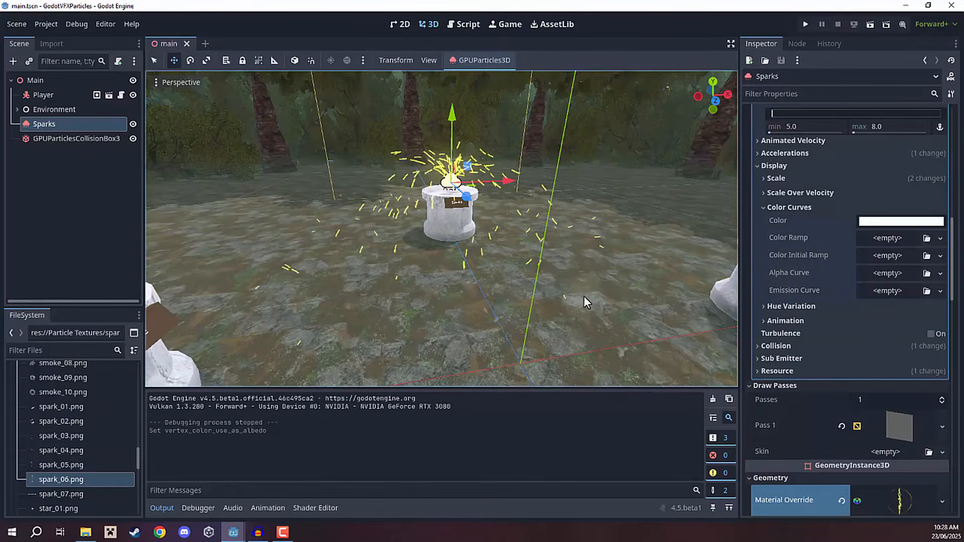
{"action": "scroll", "coordinate": [785, 260], "scroll_direction": "up", "scroll_amount": 2}
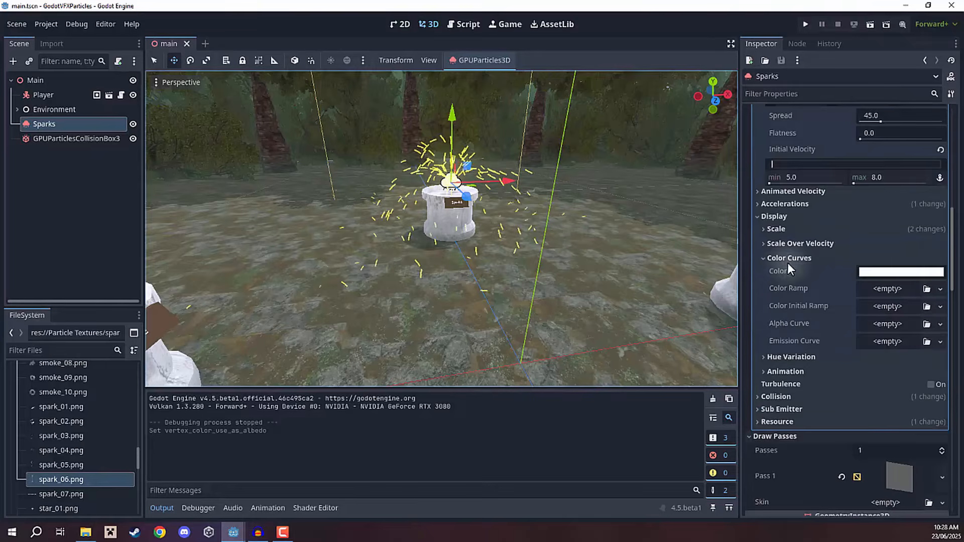
{"action": "left_click", "coordinate": [774, 245]}
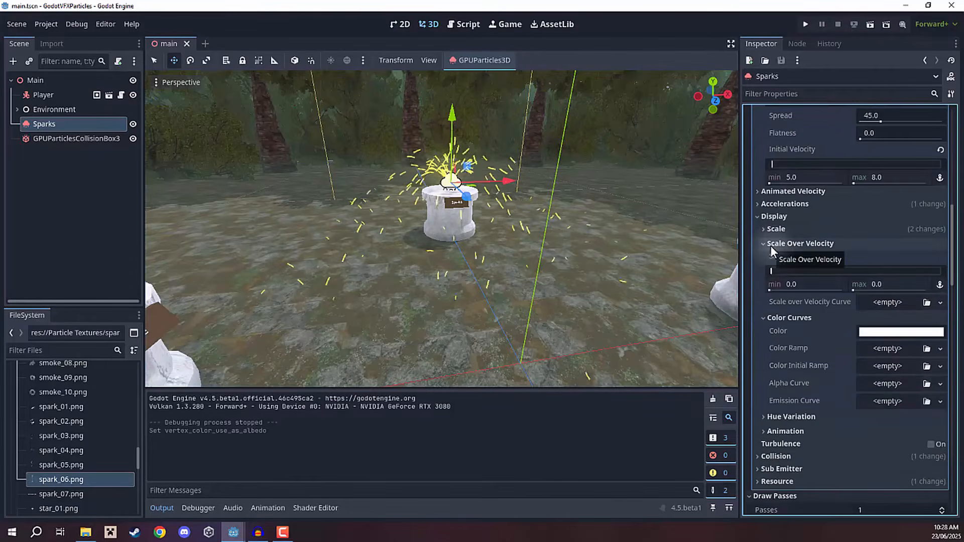
{"action": "left_click", "coordinate": [771, 246]}
Try a Radial Accel of 27.21 on the sparks, undo it, and save the scene
{"action": "left_click", "coordinate": [768, 204]}
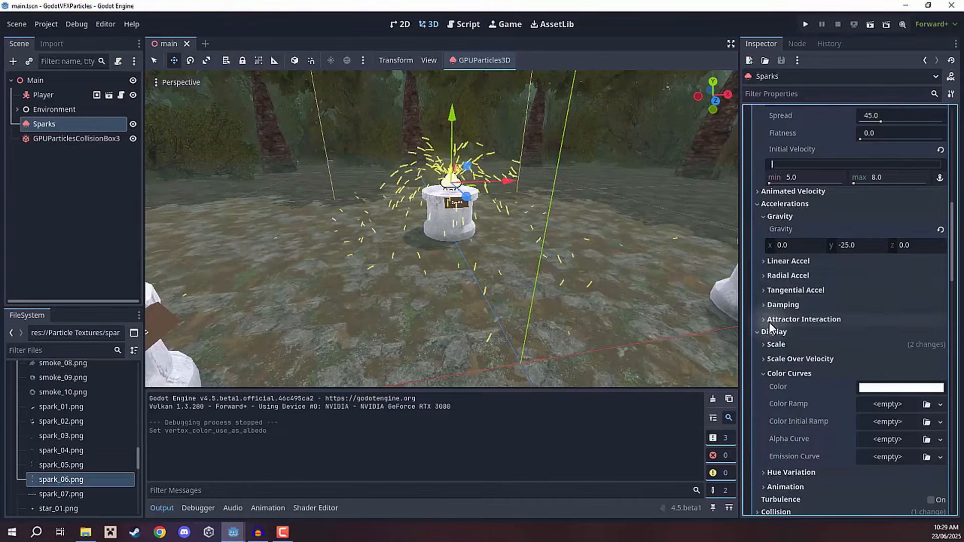
{"action": "left_click", "coordinate": [774, 276]}
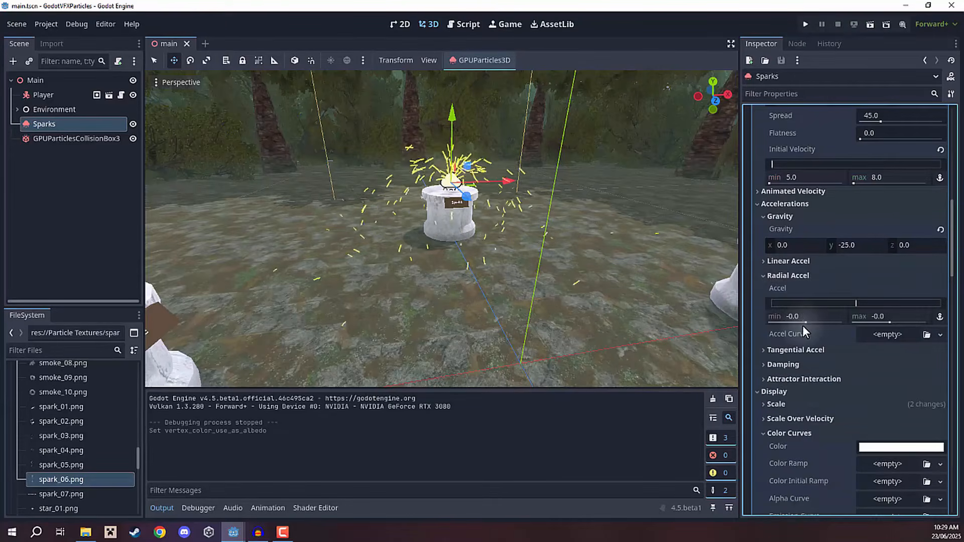
{"action": "left_click_drag", "start_coordinate": [805, 323], "coordinate": [816, 321]}
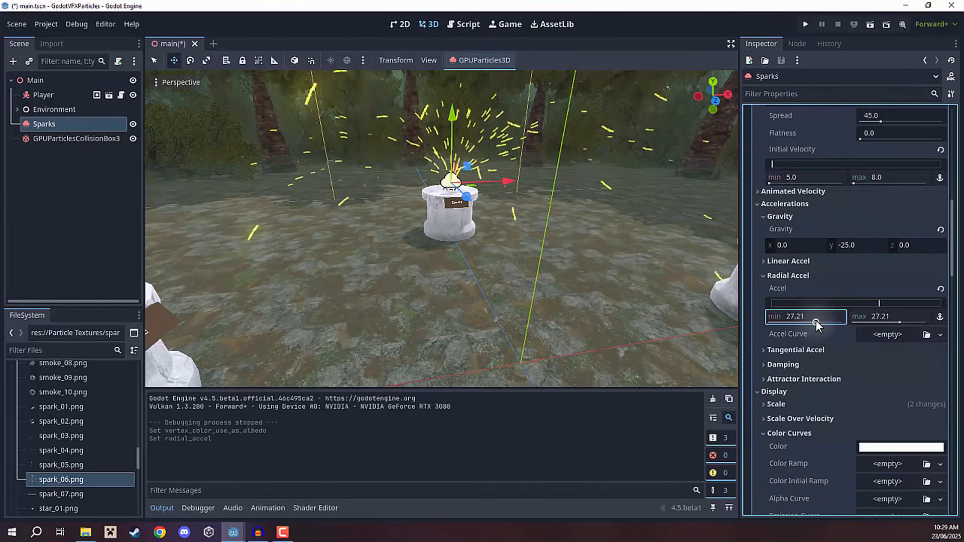
{"action": "middle_click_drag", "start_coordinate": [695, 198], "coordinate": [686, 253]}
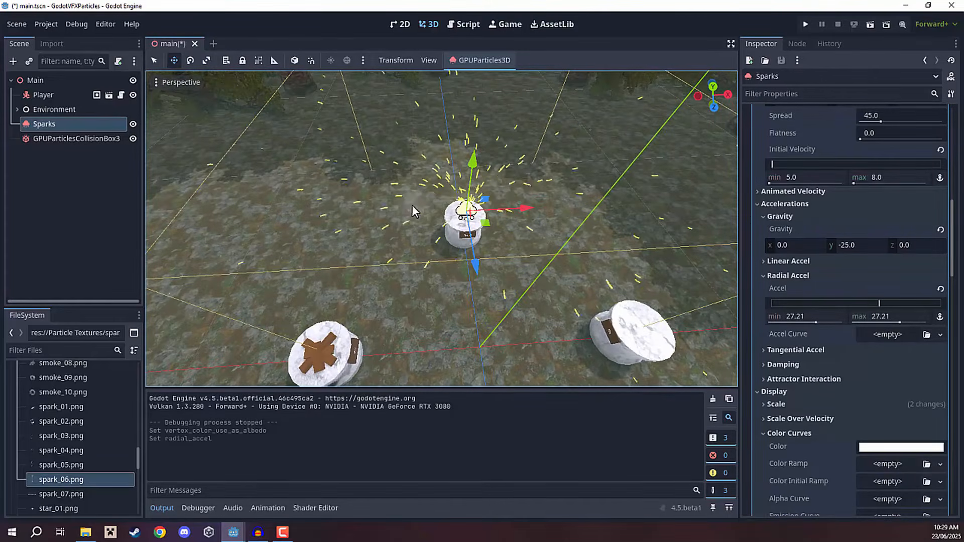
{"action": "key", "text": "ctrl+z"}
{"action": "middle_click_drag", "start_coordinate": [576, 264], "coordinate": [577, 254]}
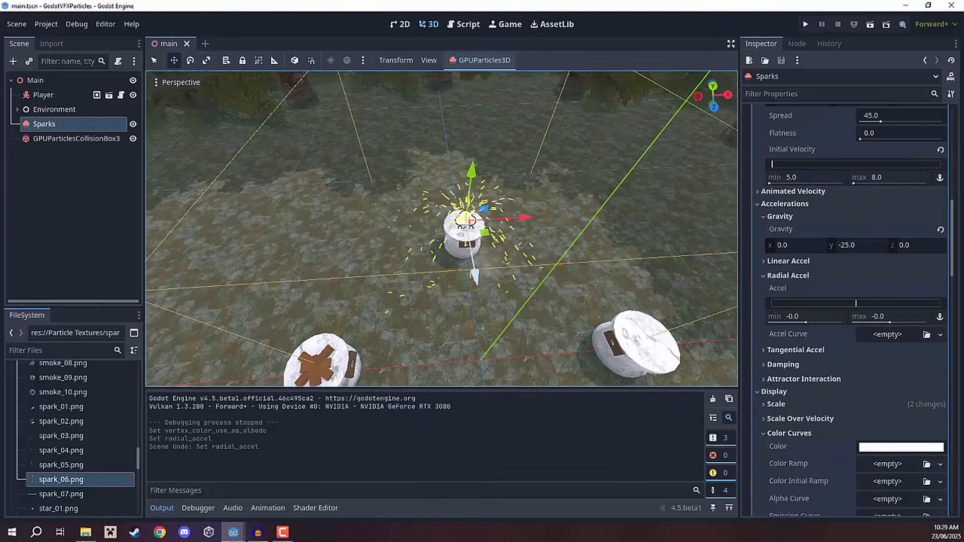
{"action": "key", "text": "ctrl+s"}
Examine the sparks burst around the pedestal up close and from near ground level
{"action": "key", "text": "w"}
{"action": "right_click_drag", "start_coordinate": [482, 266], "coordinate": [480, 233]}
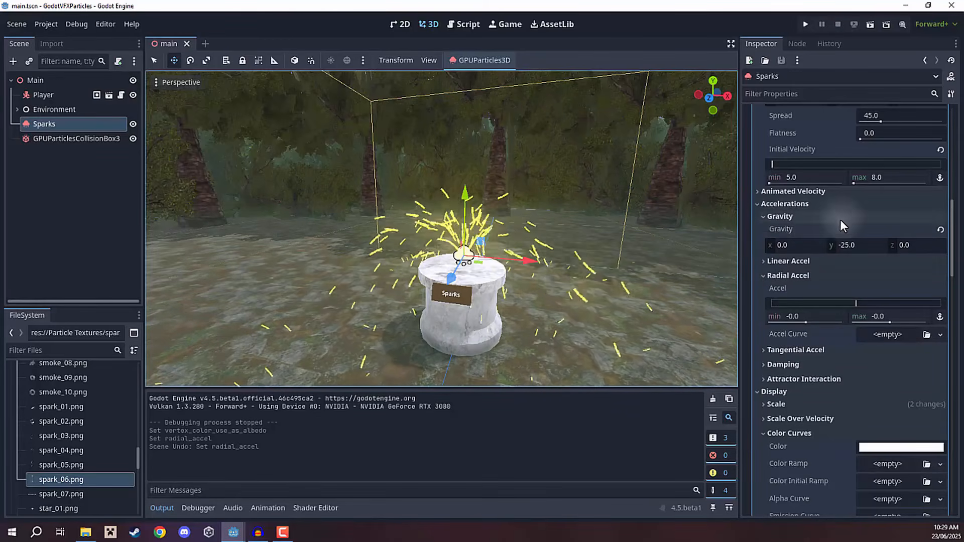
{"action": "right_click_drag", "start_coordinate": [482, 242], "coordinate": [507, 230]}
{"action": "key", "text": "w"}
{"action": "key", "text": "s"}
{"action": "key", "text": "w"}
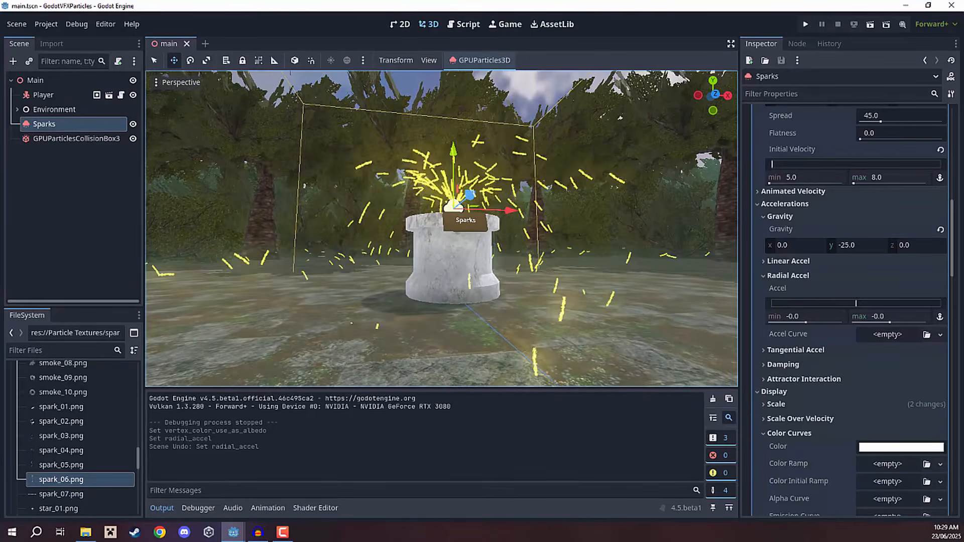